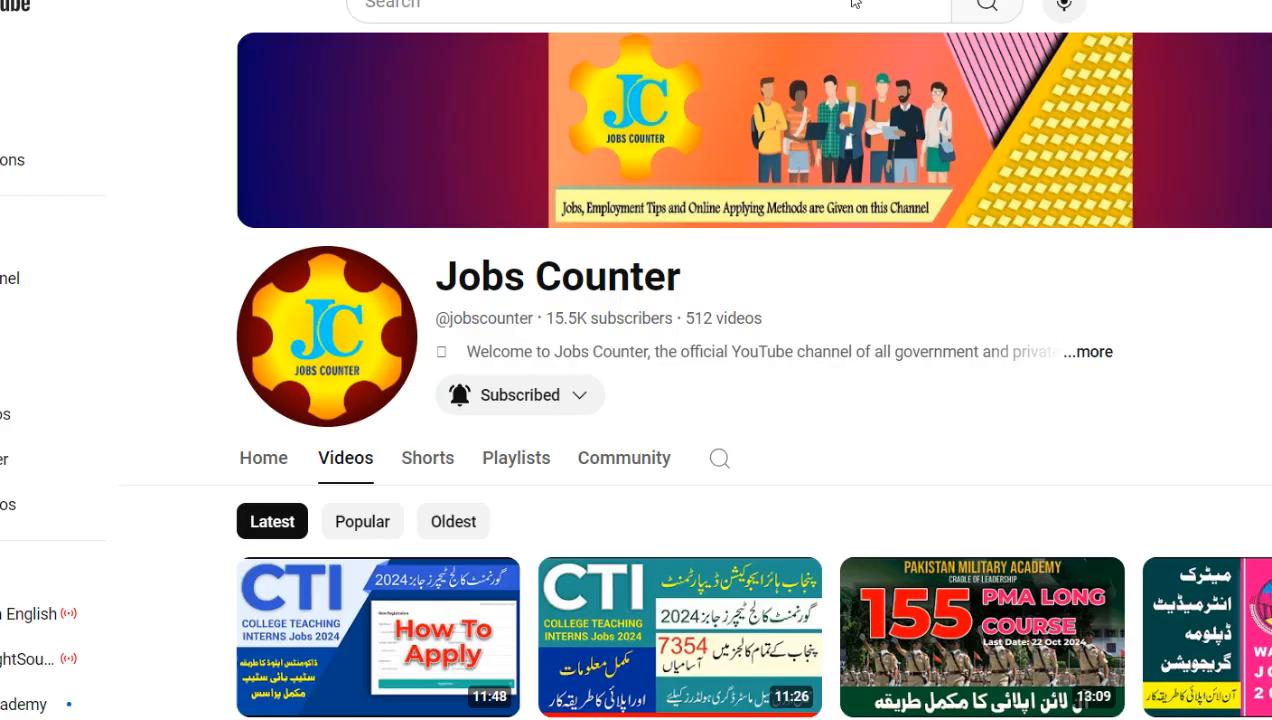
Look over the scholarship home page's eligibility criteria, scholarship coverage and required details
scroll(1068, 358, "down", 2)
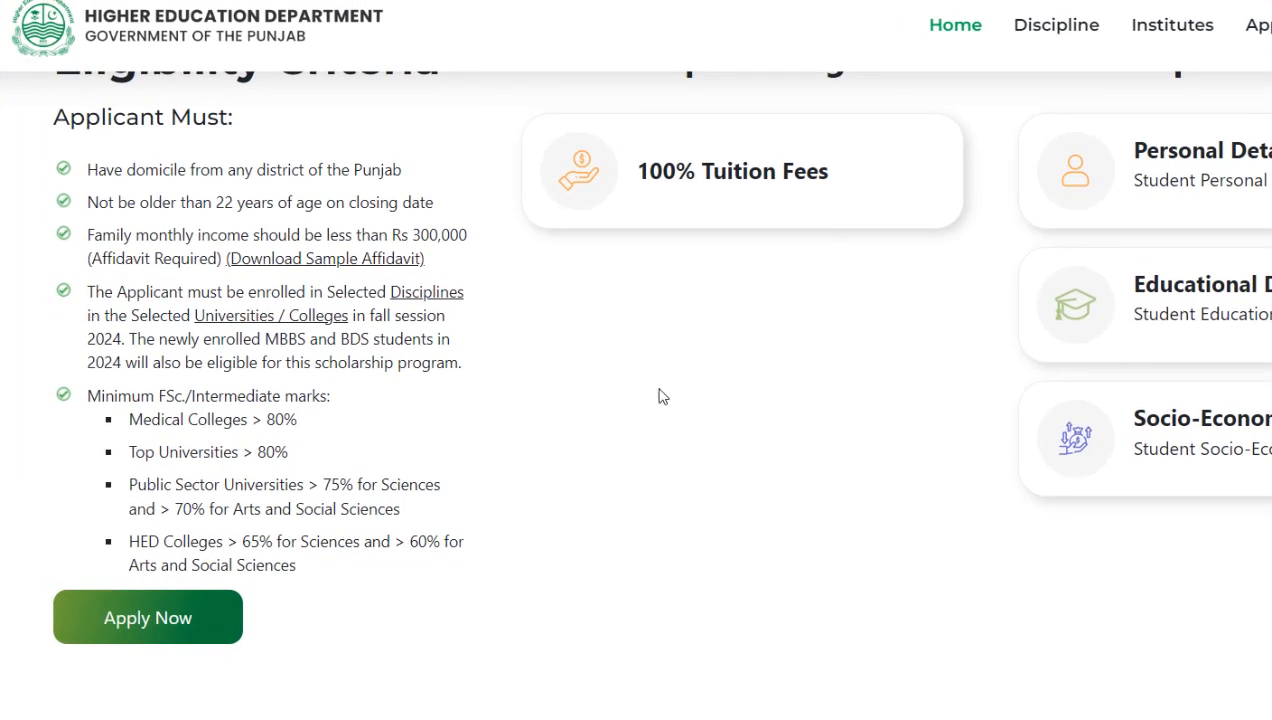
scroll(730, 460, "up", 3)
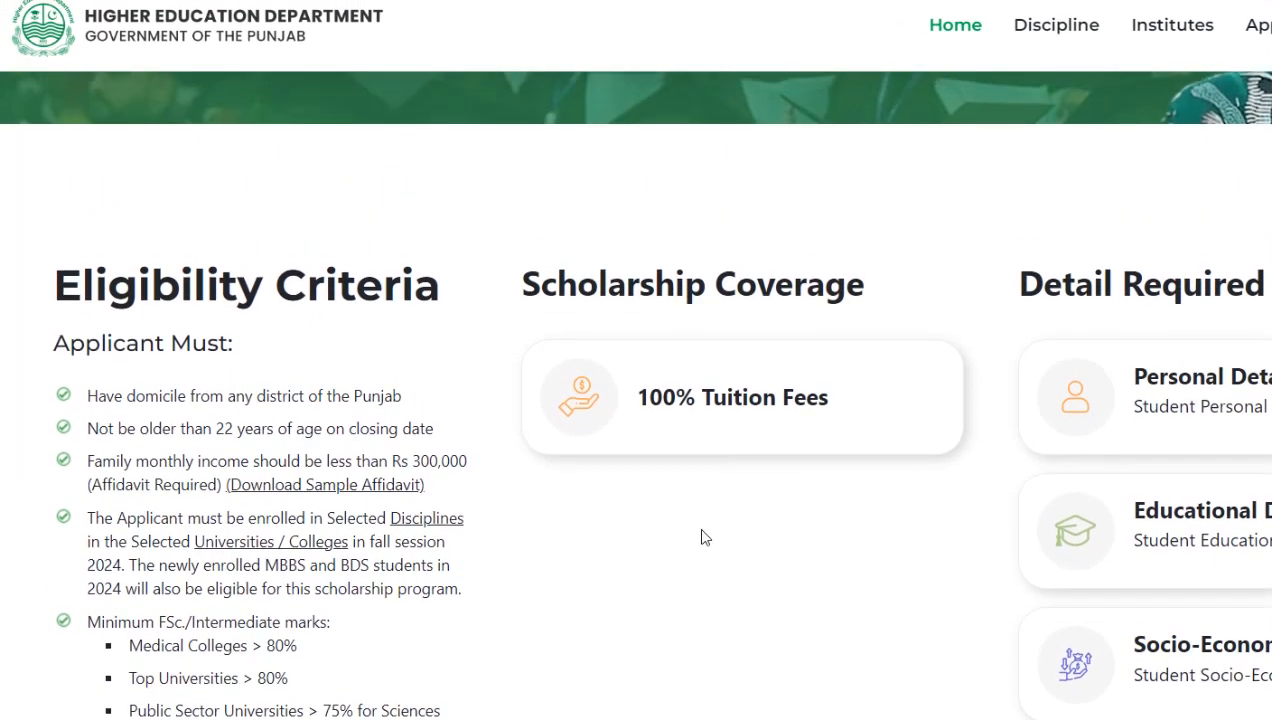
scroll(682, 600, "down", 1)
scroll(681, 585, "down", 1)
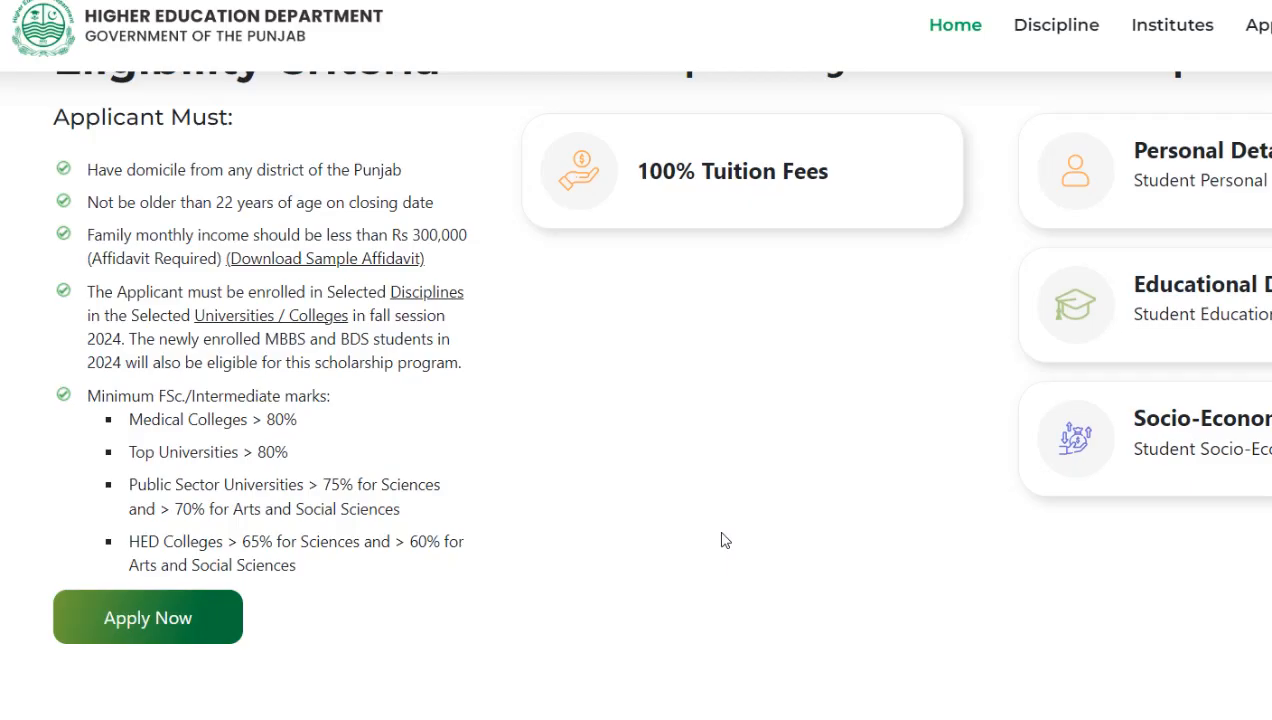
scroll(725, 540, "up", 1)
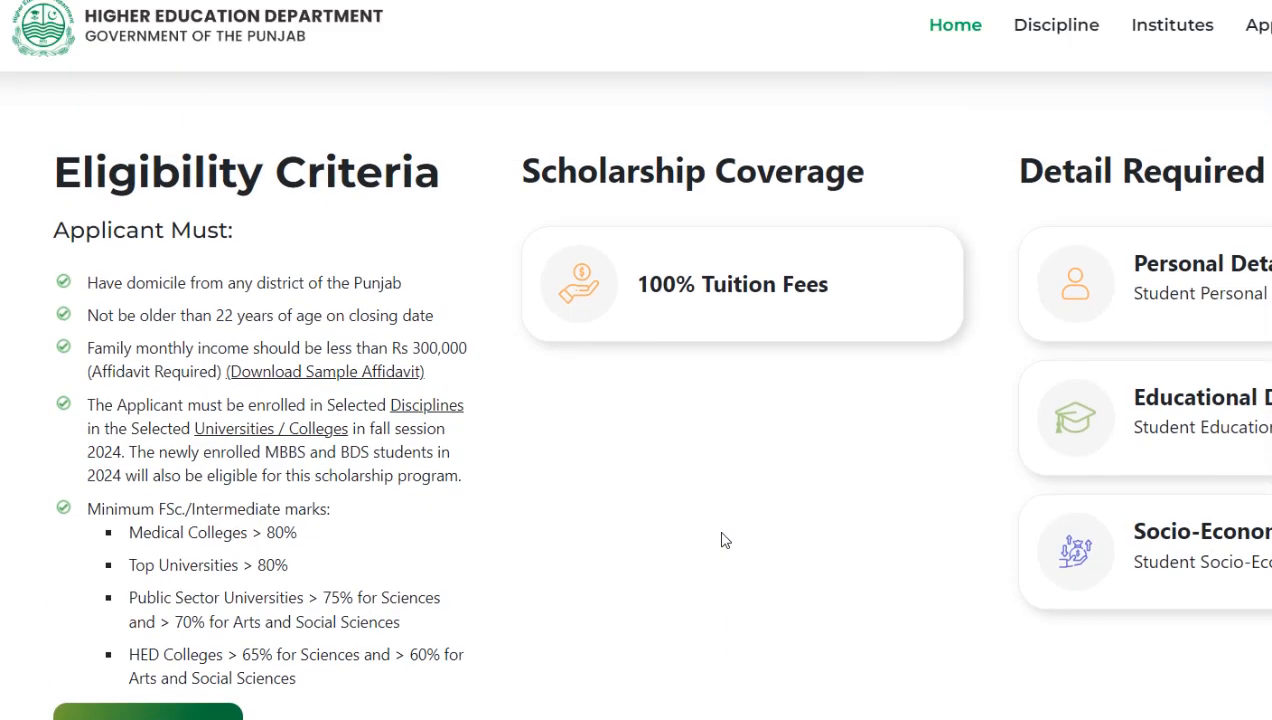
scroll(725, 540, "up", 1)
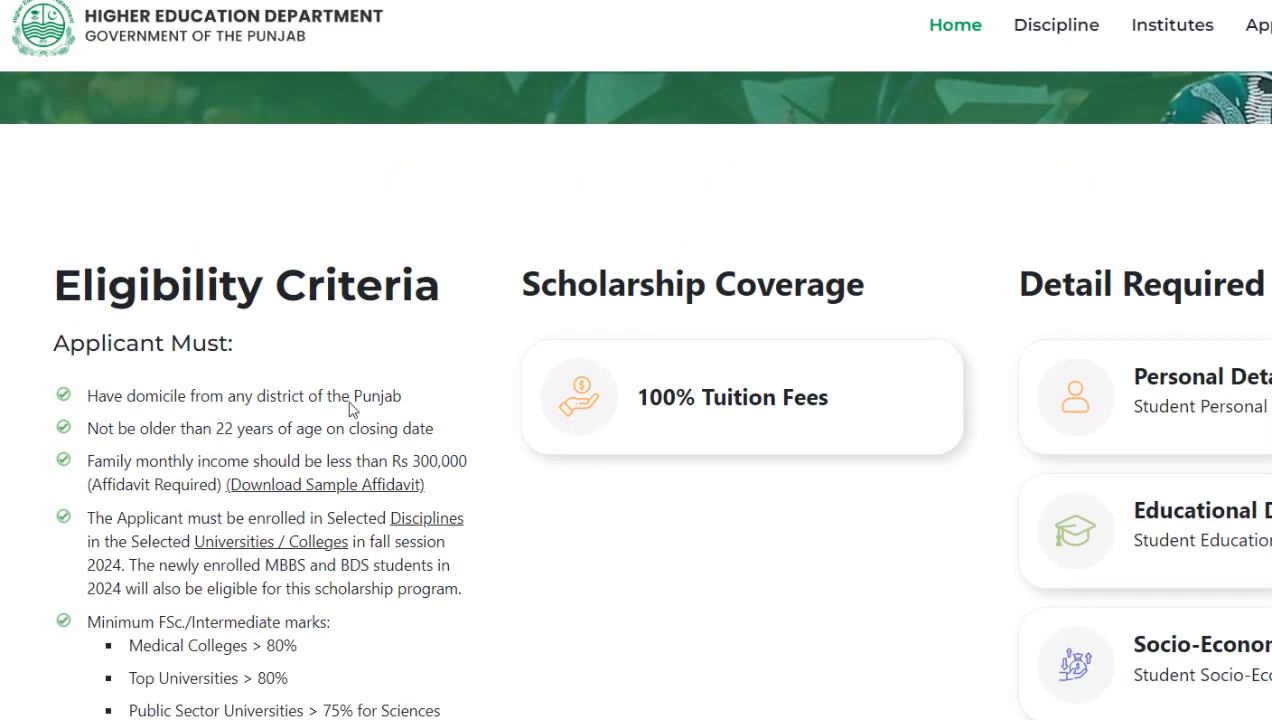
Highlight the Eligibility Criteria heading and the domicile, age limit and family monthly income conditions beneath it
scroll(352, 406, "down", 1)
left_click(43, 155)
left_click_drag(43, 155, 413, 186)
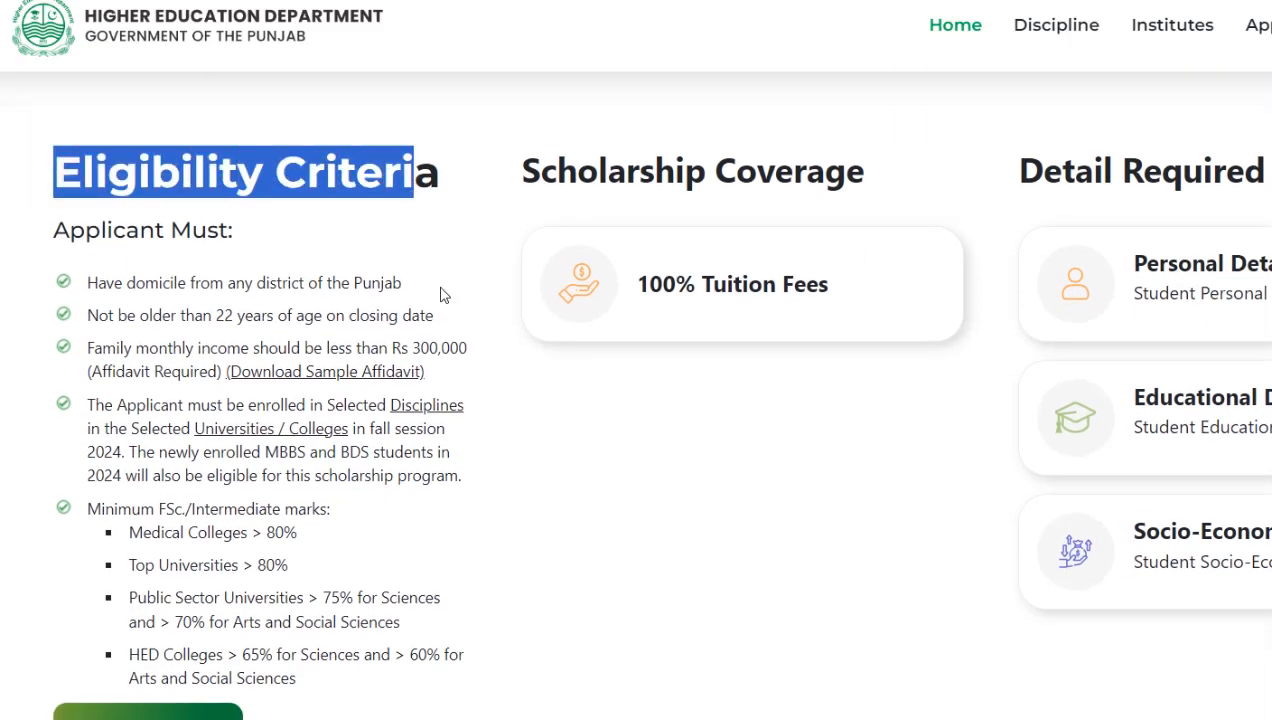
left_click_drag(428, 282, 88, 300)
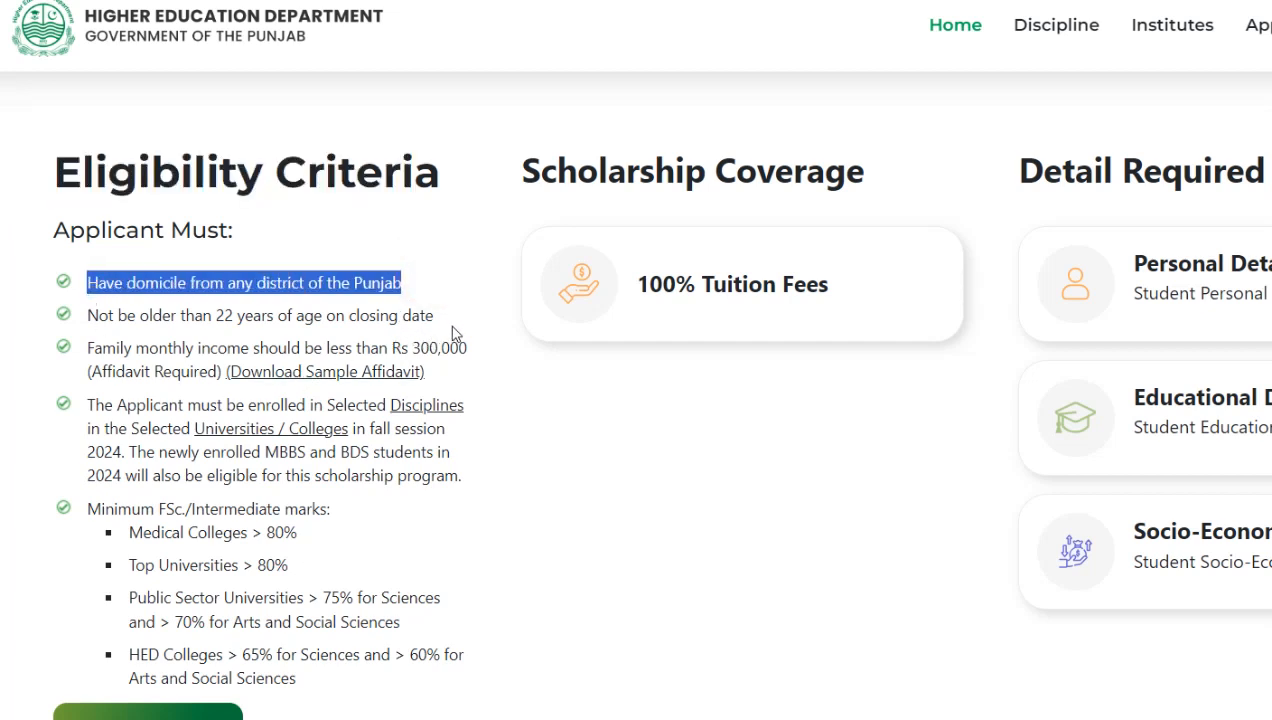
left_click_drag(452, 318, 184, 331)
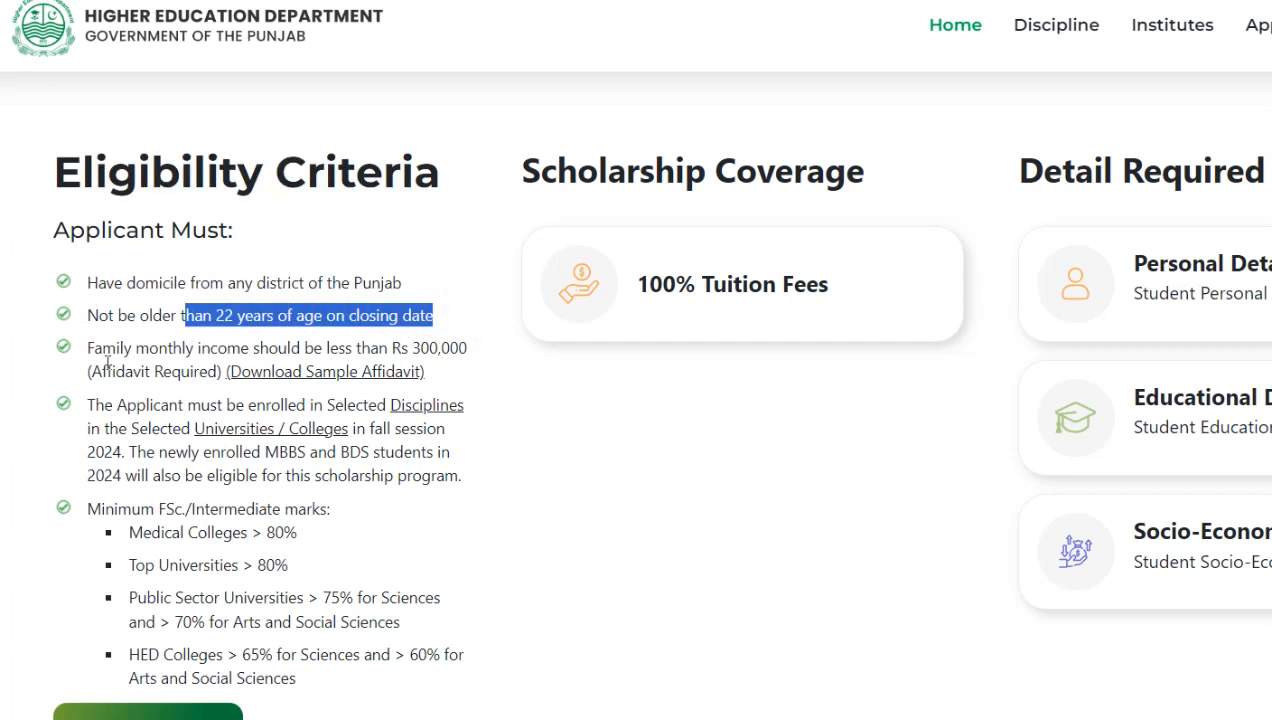
left_click_drag(478, 350, 267, 345)
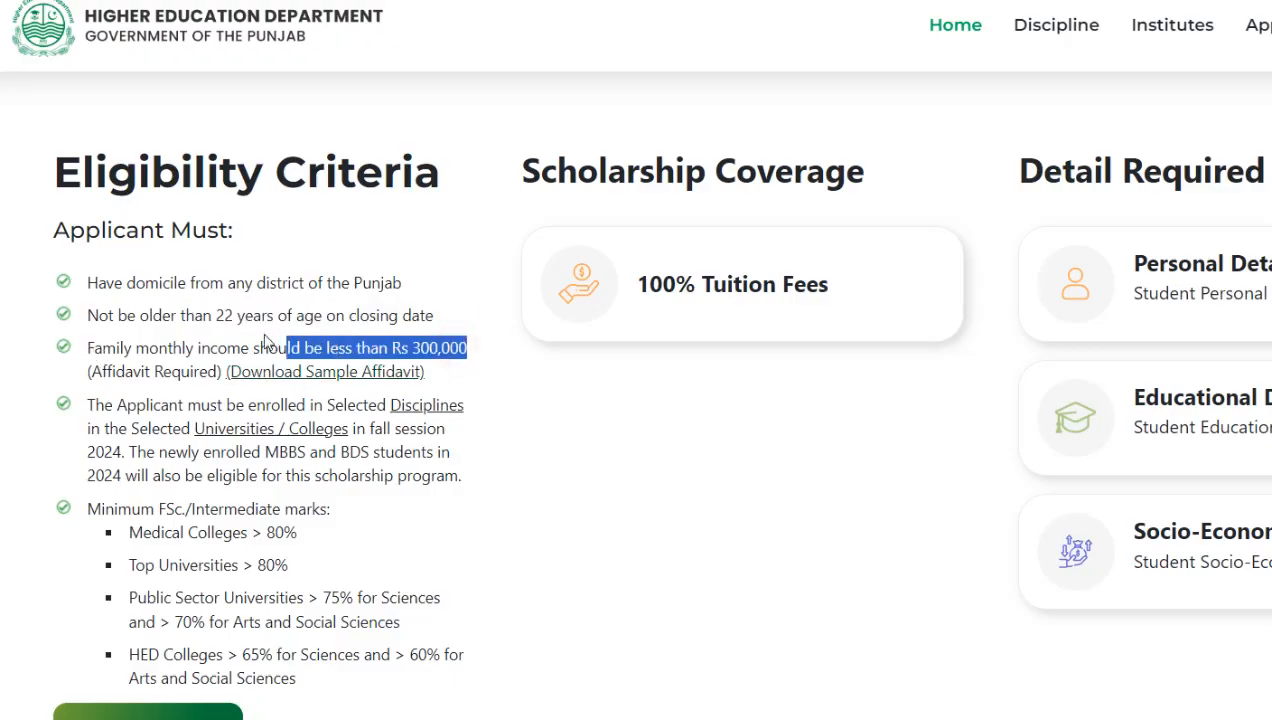
Open the sample affidavit and examine the applicant's name, CNIC, address, city and father's name placeholders
left_click(320, 380)
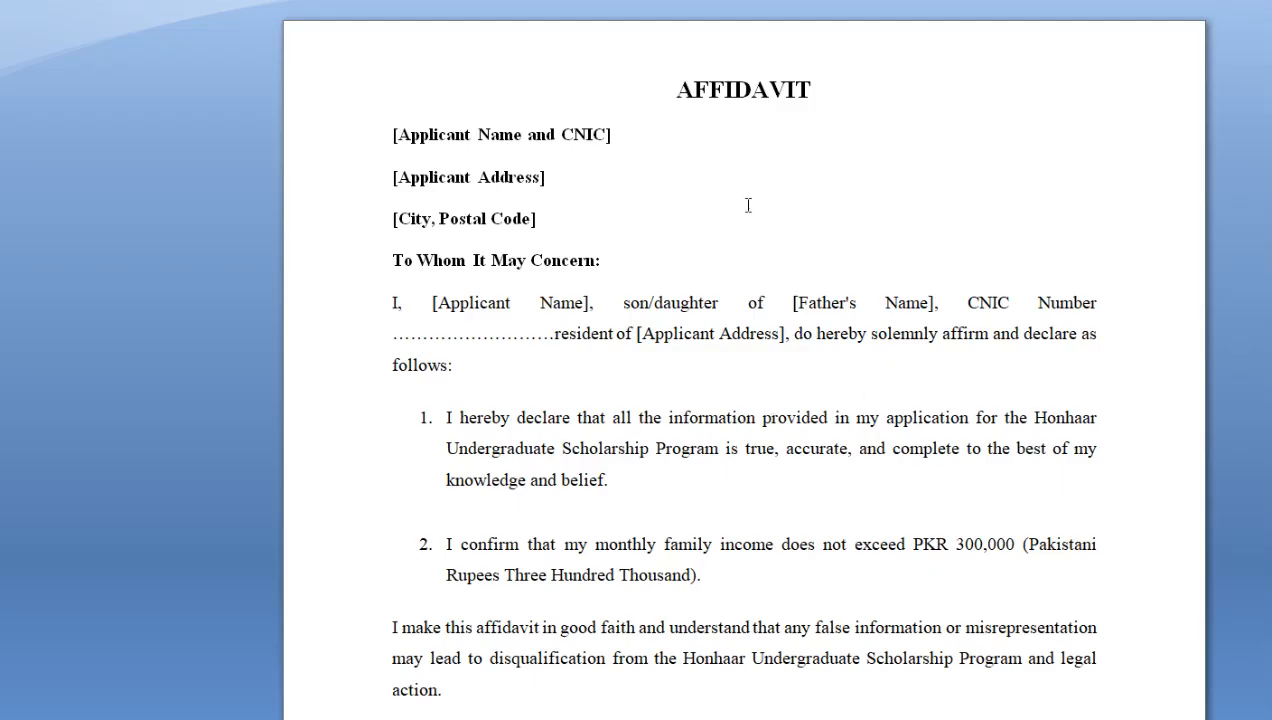
left_click_drag(606, 134, 420, 140)
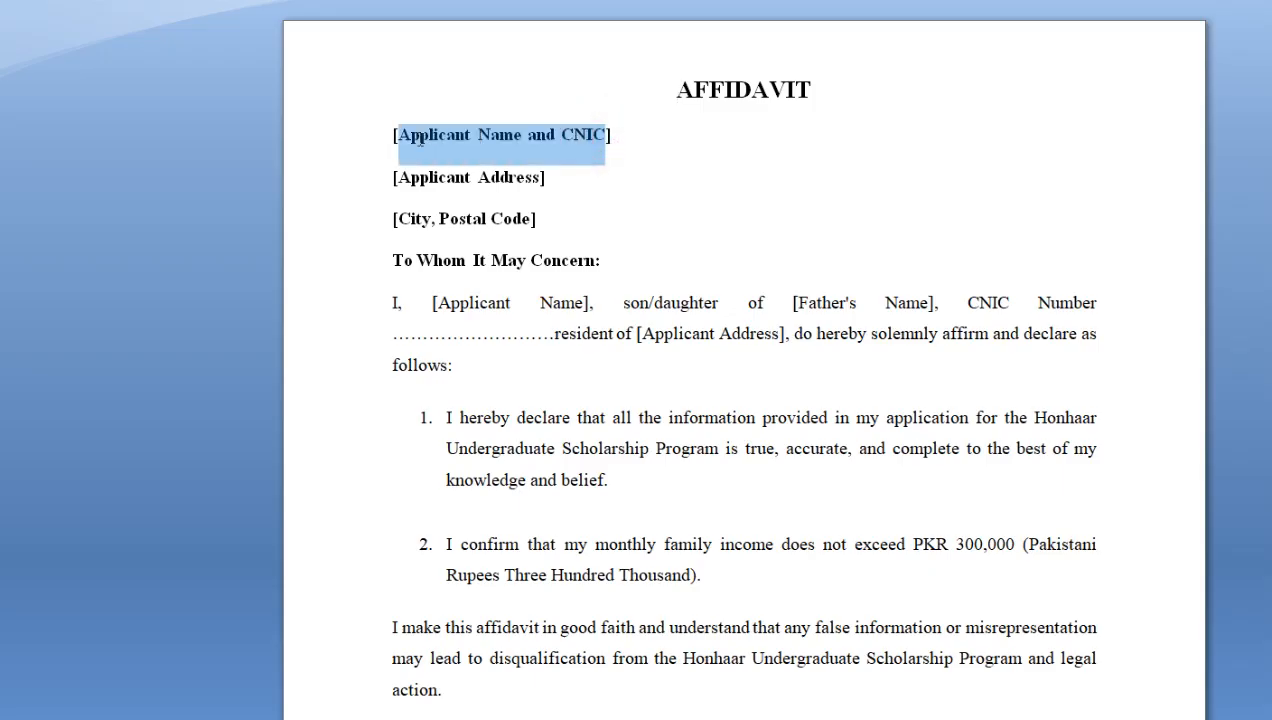
left_click_drag(535, 177, 430, 175)
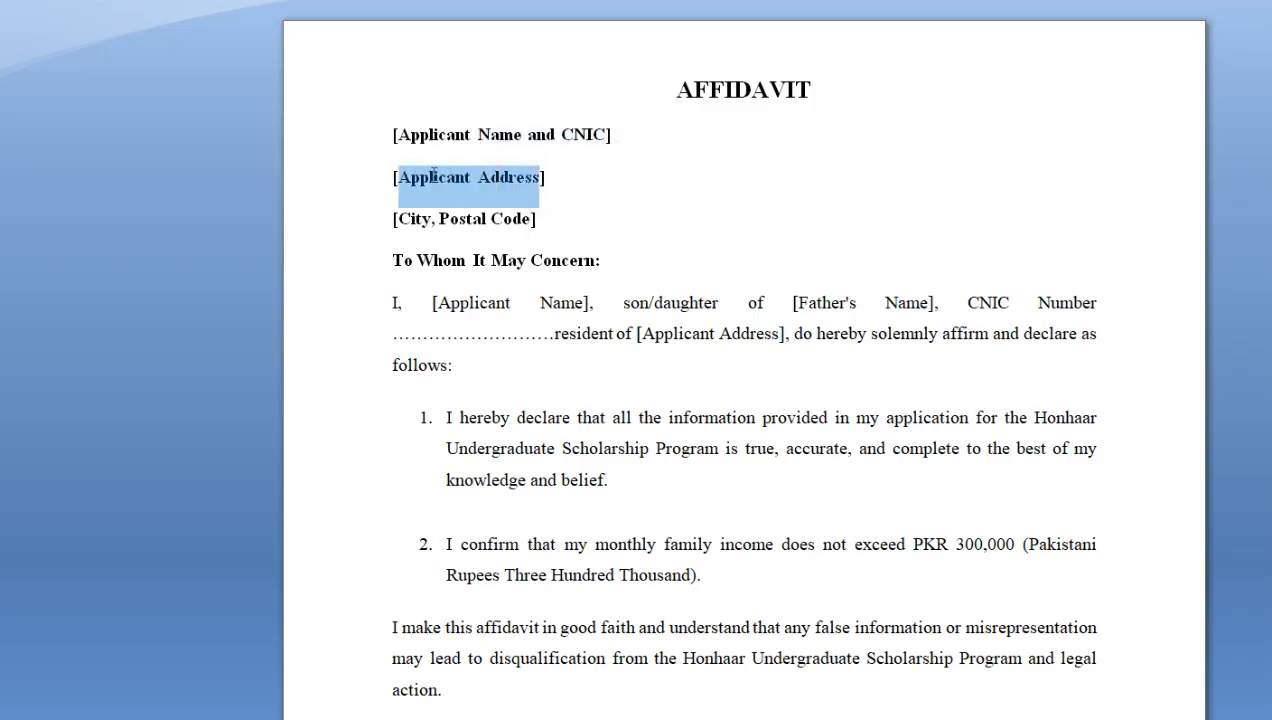
left_click_drag(532, 219, 399, 219)
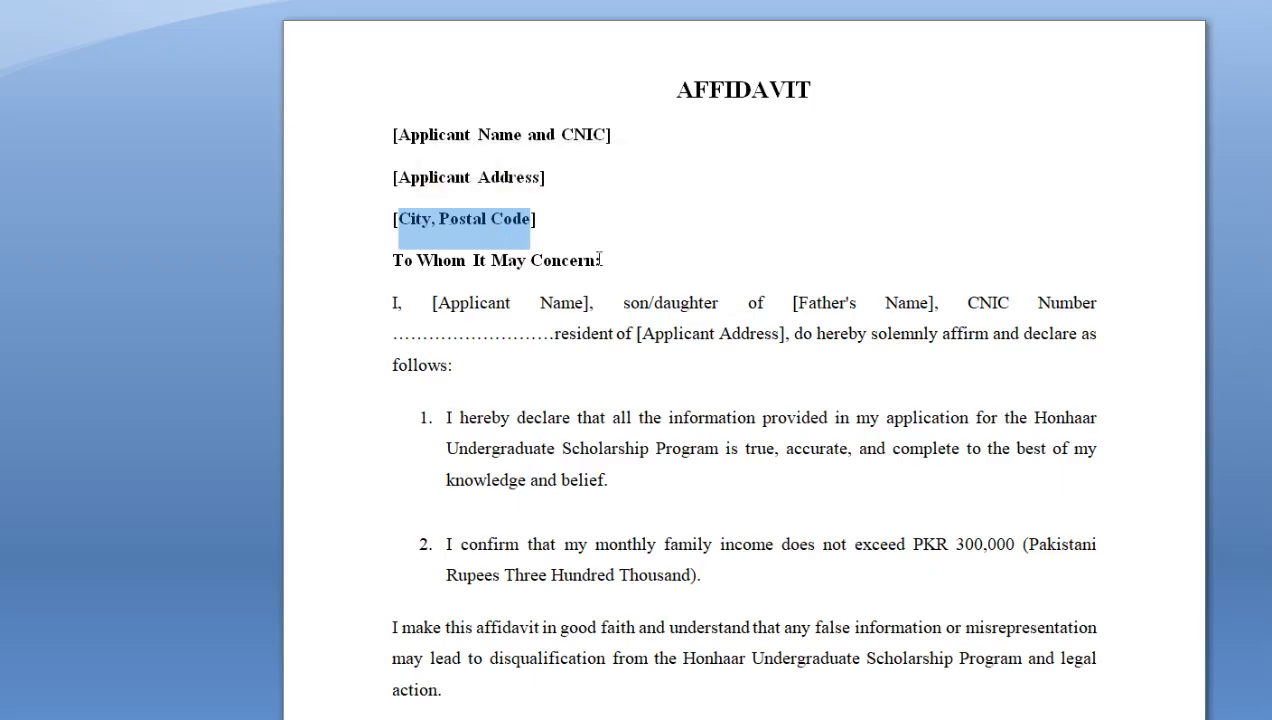
double_click(455, 304)
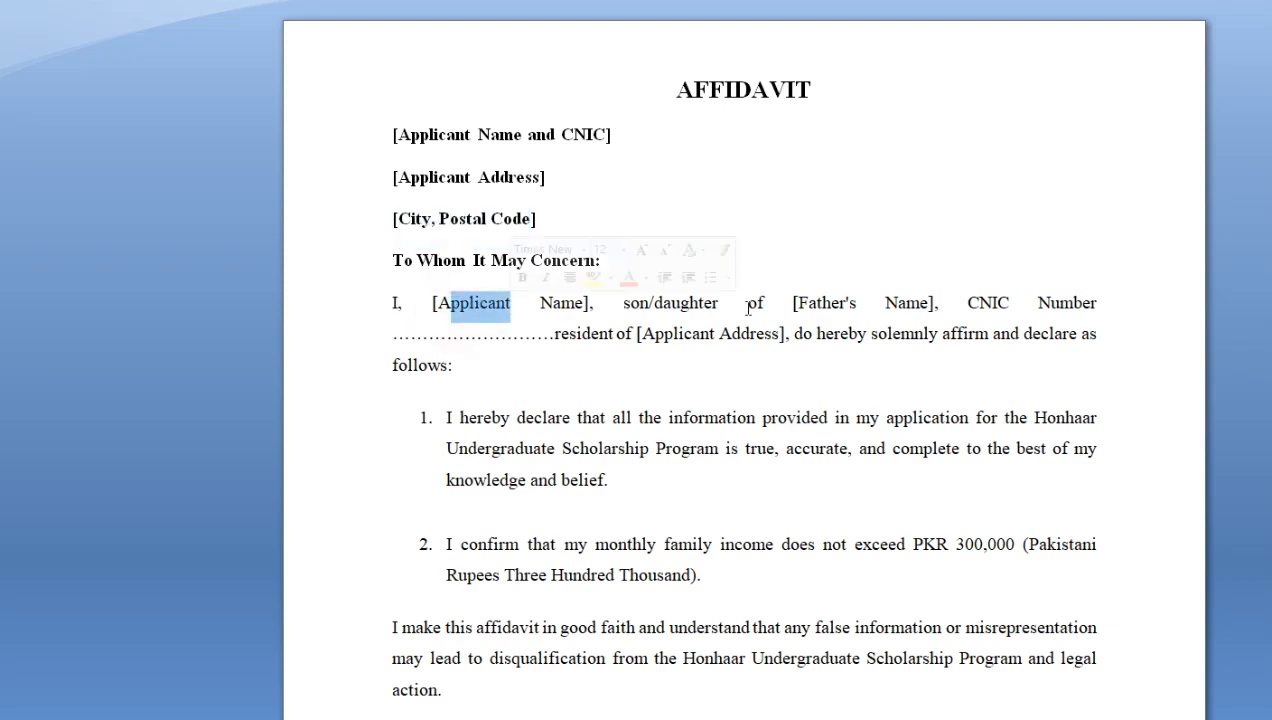
double_click(820, 302)
left_click_drag(394, 334, 519, 334)
left_click_drag(655, 334, 718, 334)
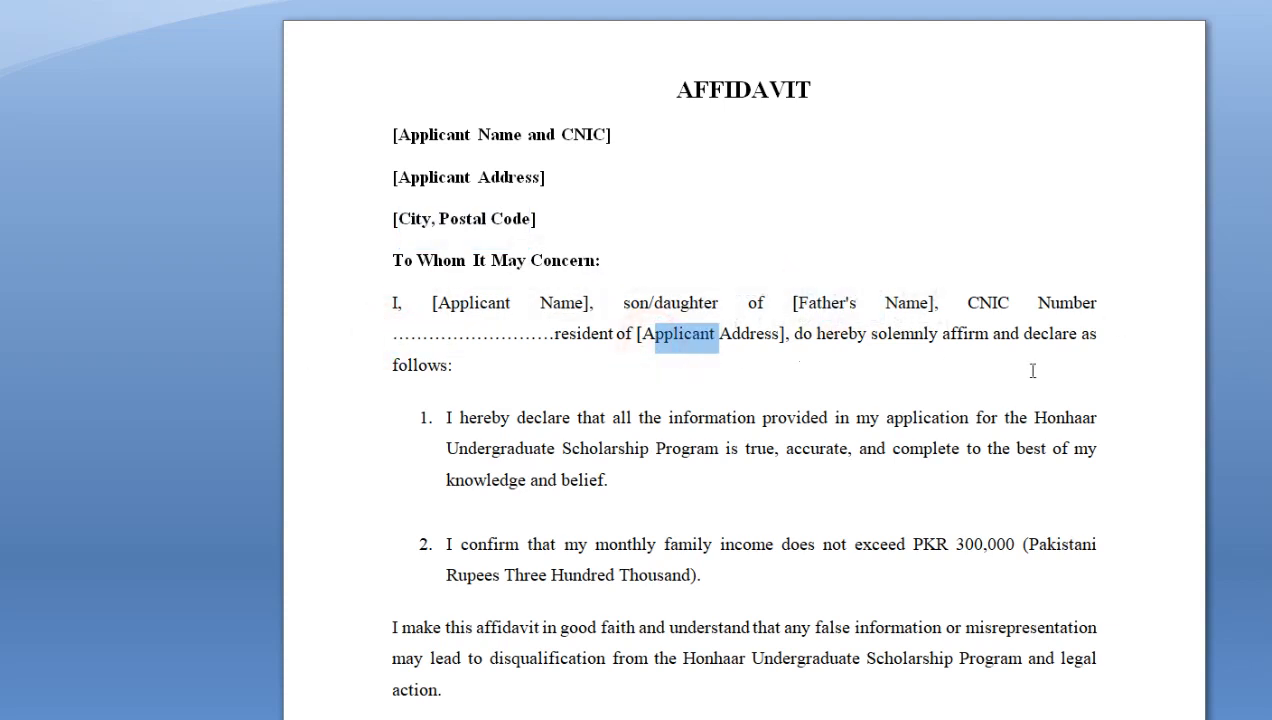
Highlight the applicant name and signature placeholders in the affidavit's Deponent section
scroll(590, 567, "down", 4)
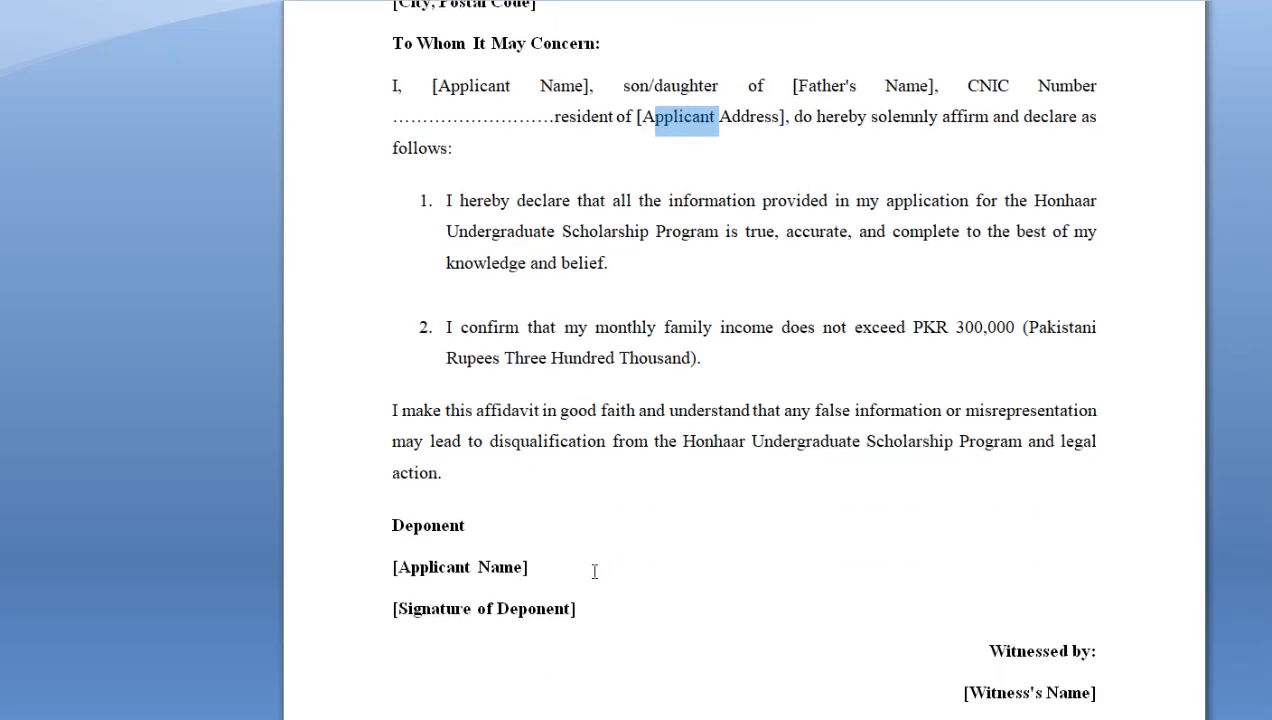
left_click_drag(404, 567, 469, 567)
left_click(410, 608)
left_click_drag(410, 608, 497, 612)
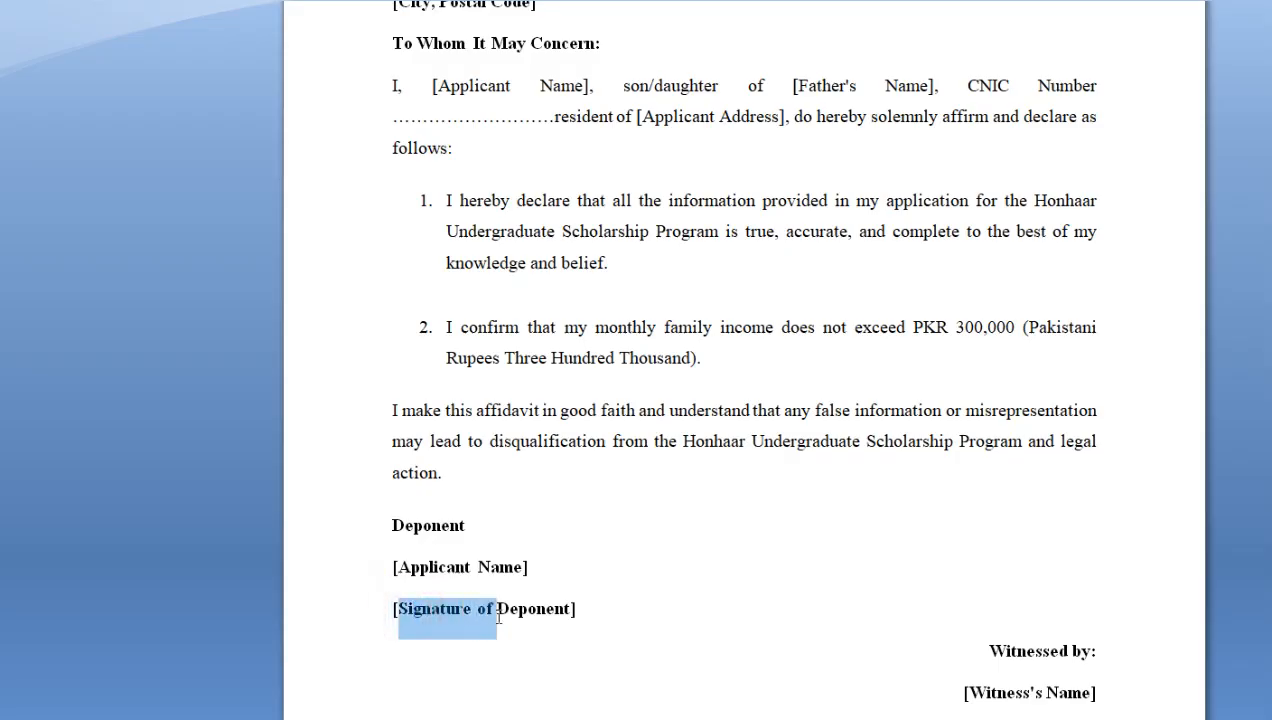
Examine the witness name, address, CNIC number and signature placeholders in the affidavit's Witnessed by section
scroll(732, 559, "down", 2)
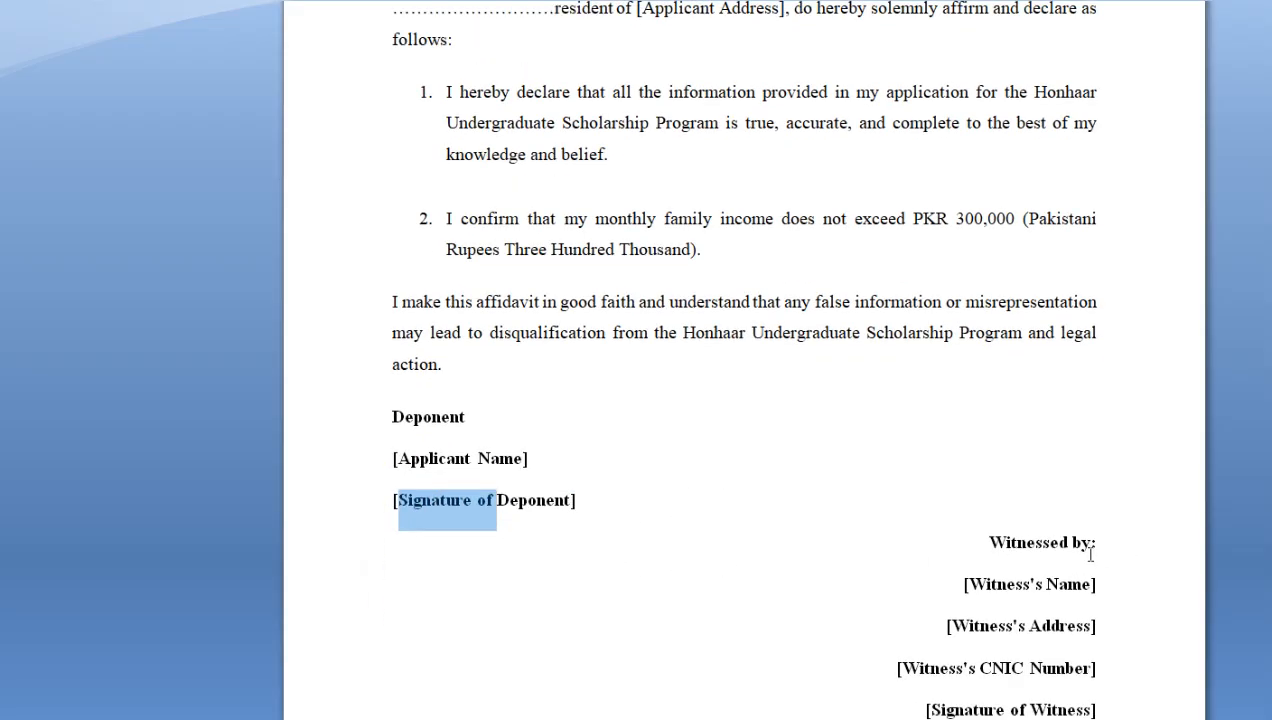
left_click_drag(1088, 584, 1005, 587)
left_click_drag(1088, 627, 1016, 628)
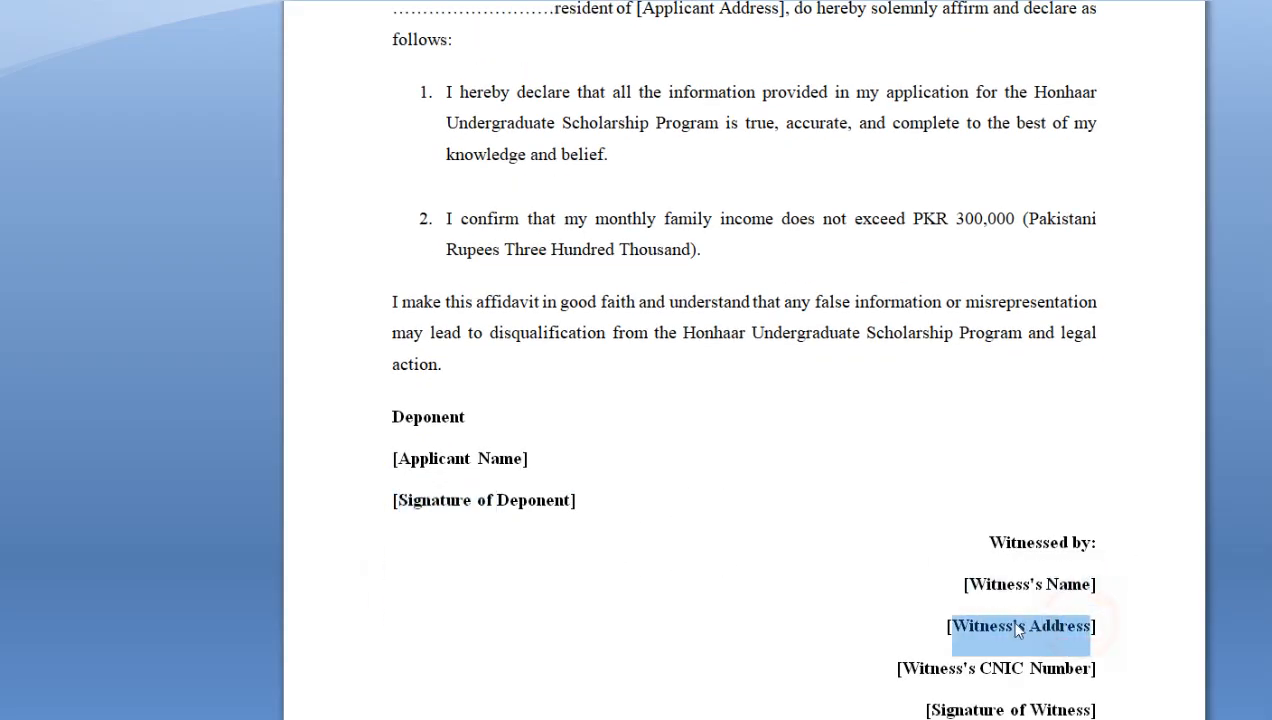
scroll(1019, 609, "down", 1)
scroll(1019, 609, "down", 2)
left_click_drag(1056, 425, 1082, 425)
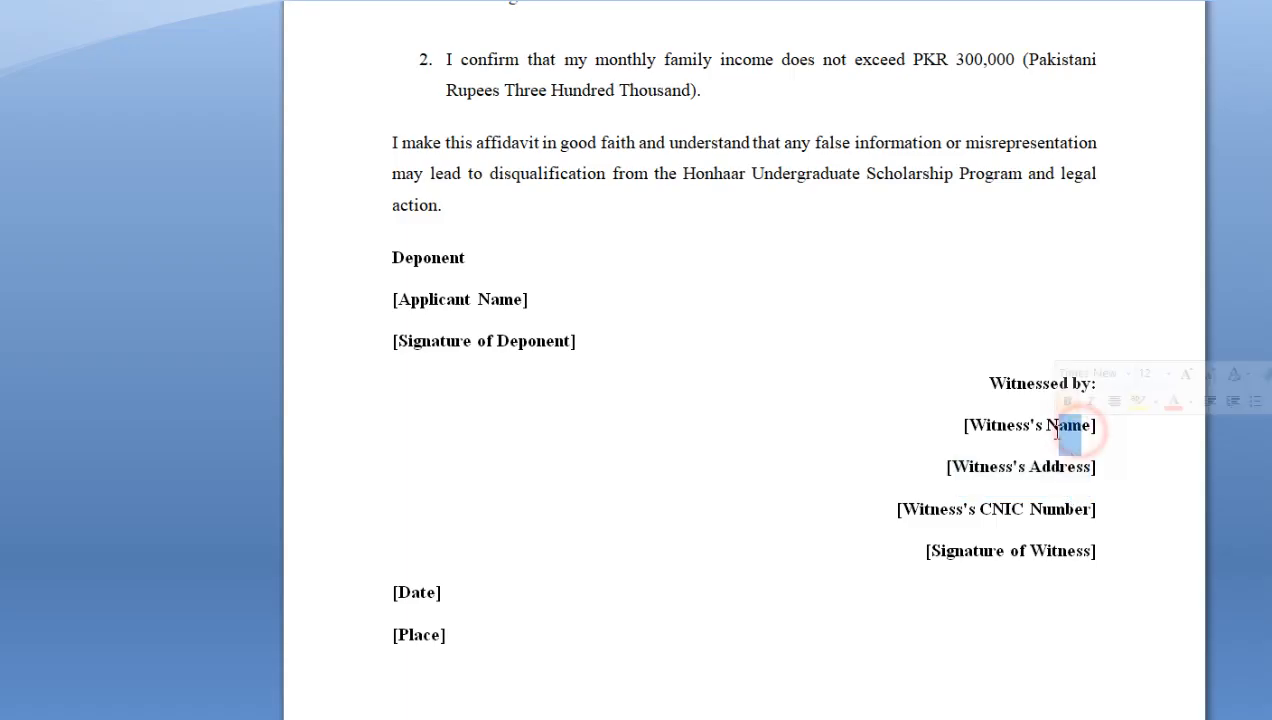
left_click_drag(1082, 556, 931, 556)
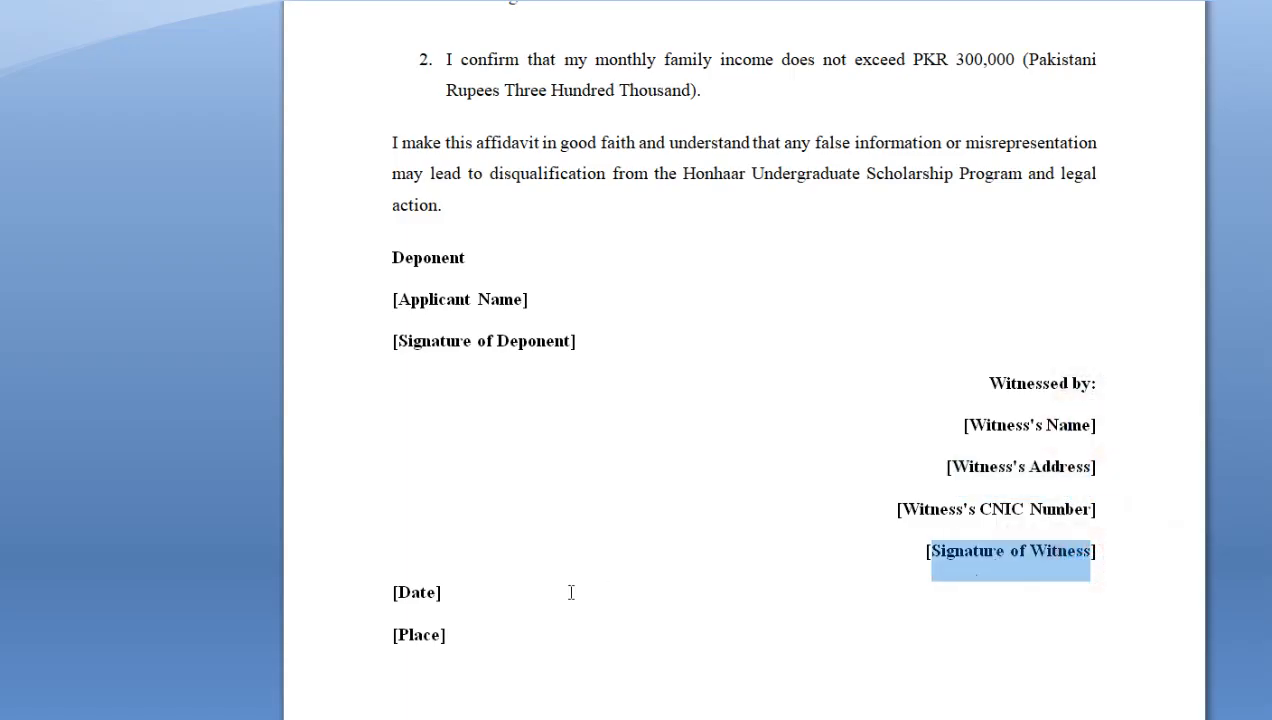
scroll(664, 514, "up", 9)
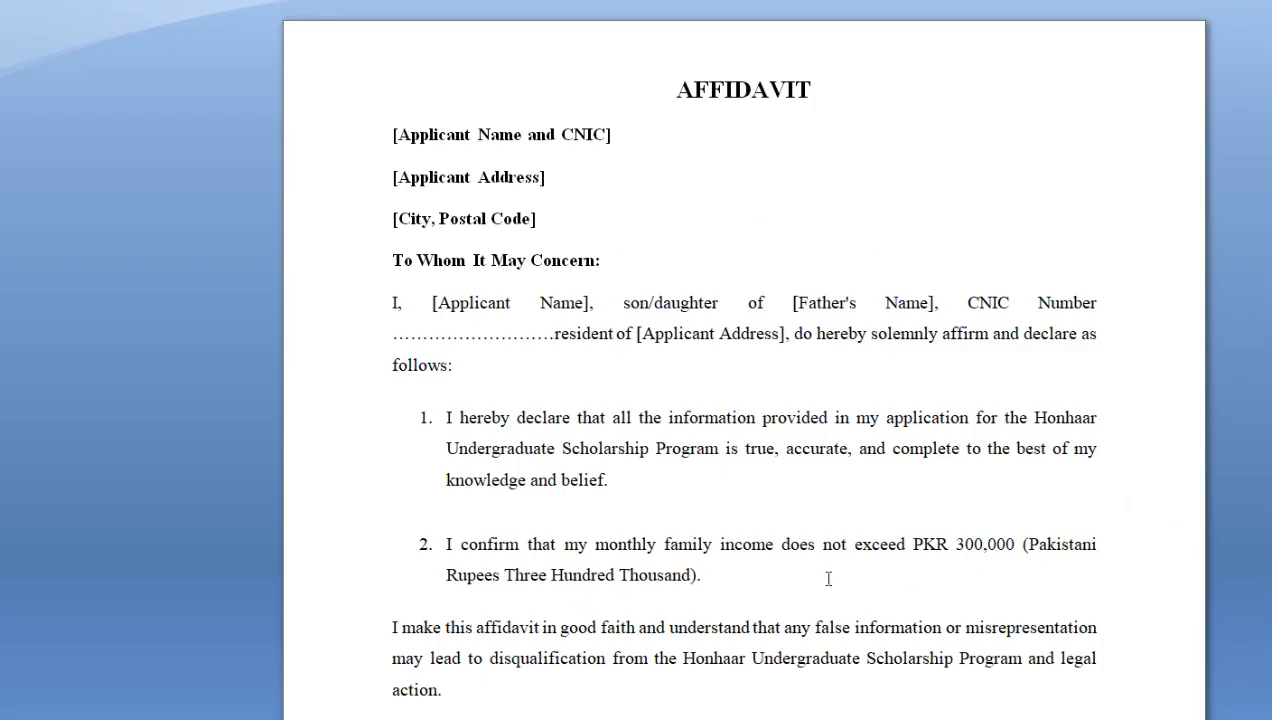
Return to the scholarship website and highlight the whole list of minimum FSc./Intermediate marks
left_click(585, 718)
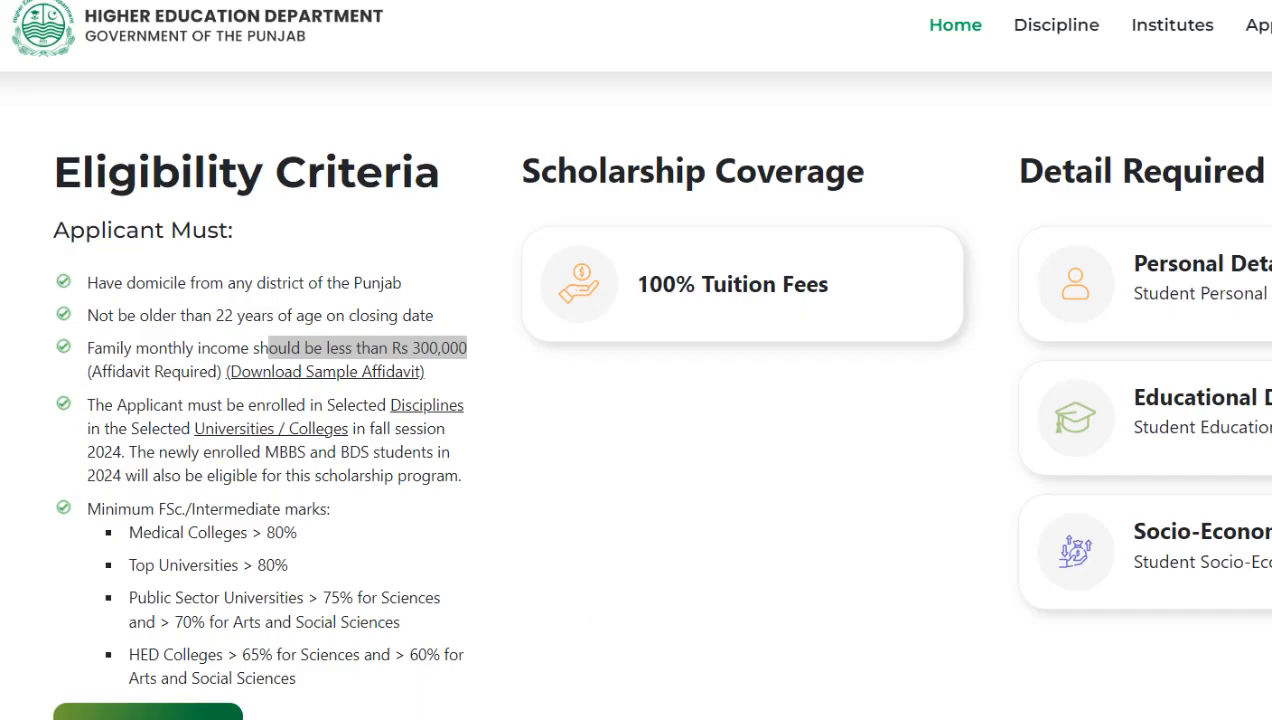
left_click(666, 447)
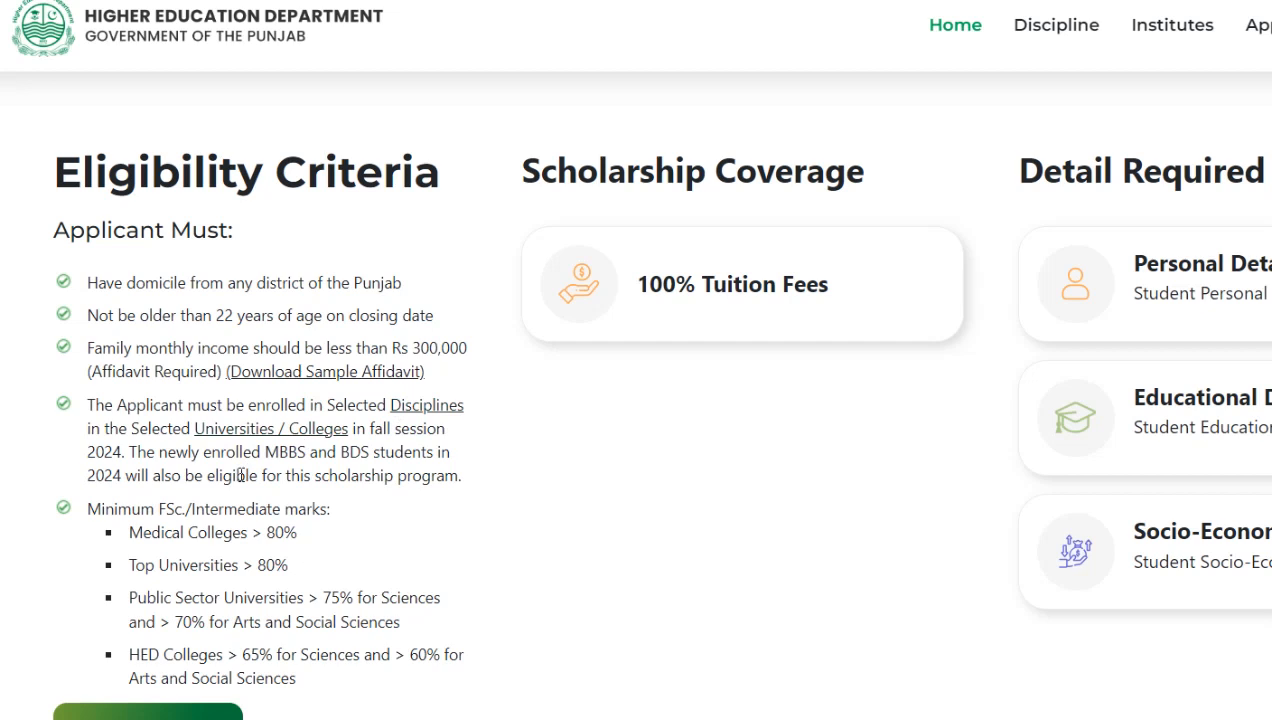
scroll(472, 525, "down", 1)
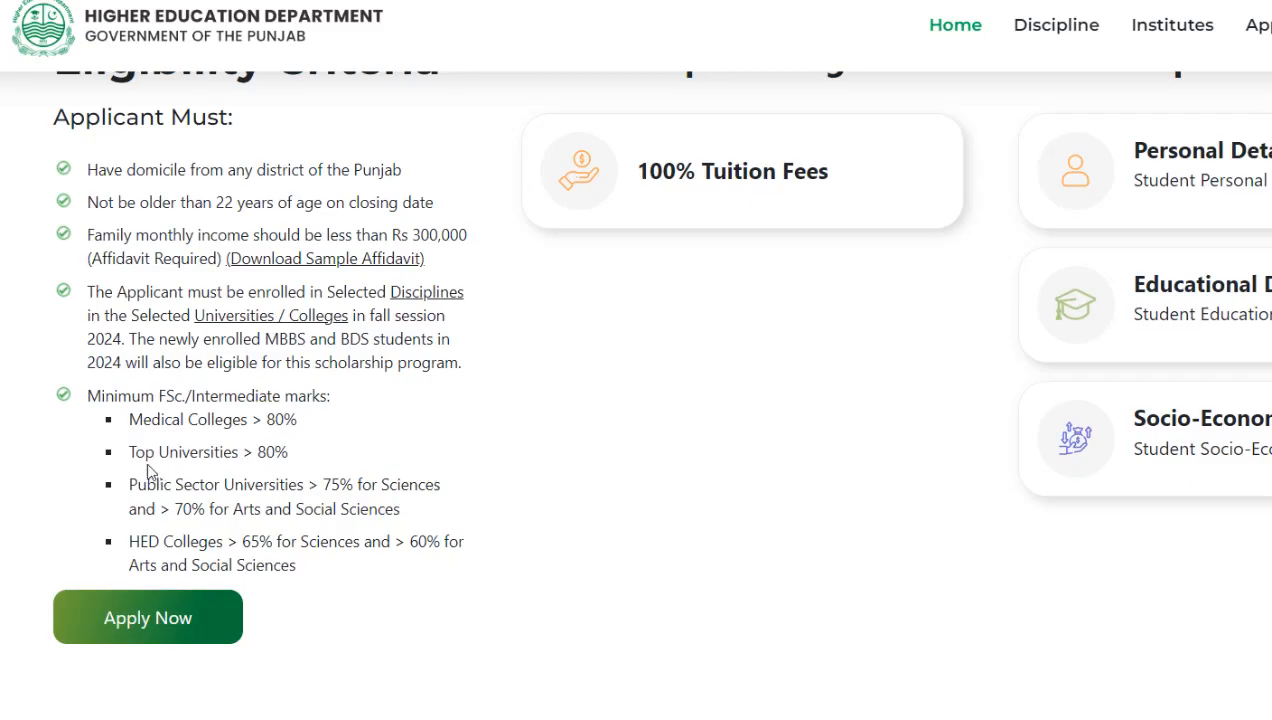
left_click_drag(134, 425, 341, 578)
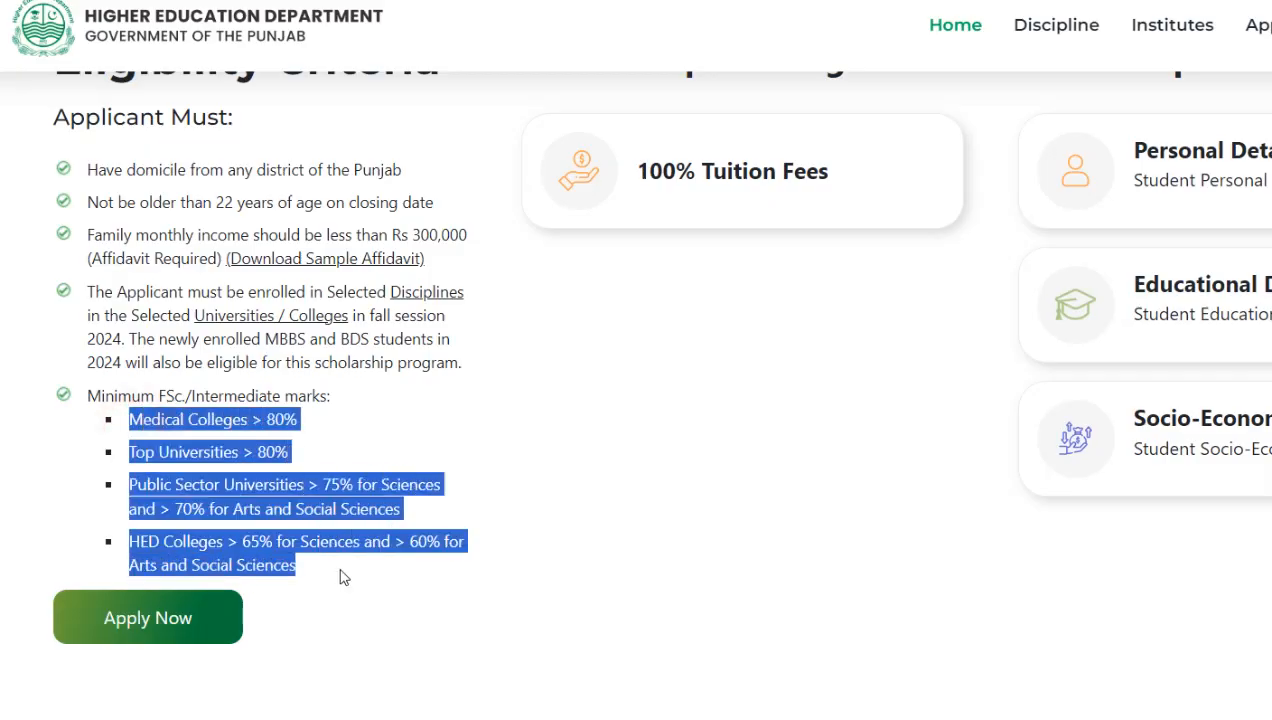
left_click(460, 602)
Highlight the minimum marks in turn for medical colleges, top universities, public sector universities and HED colleges
left_click_drag(105, 396, 239, 398)
left_click_drag(315, 427, 131, 423)
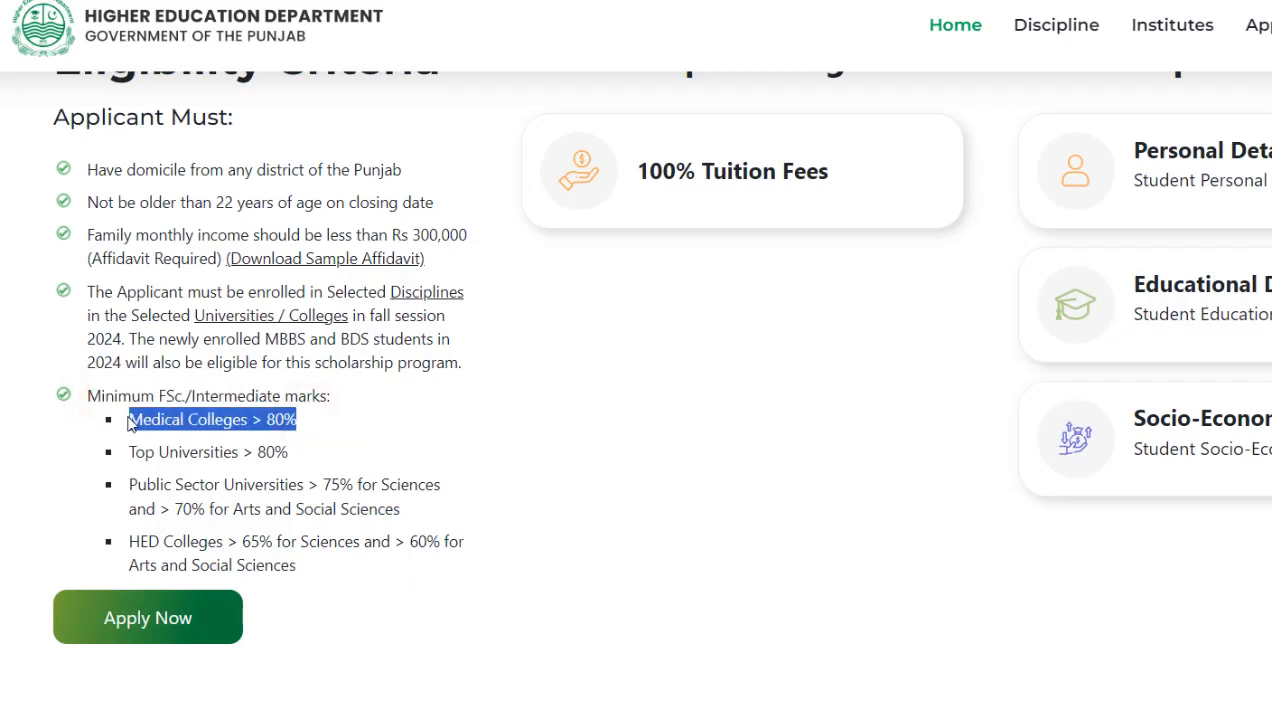
left_click(285, 436)
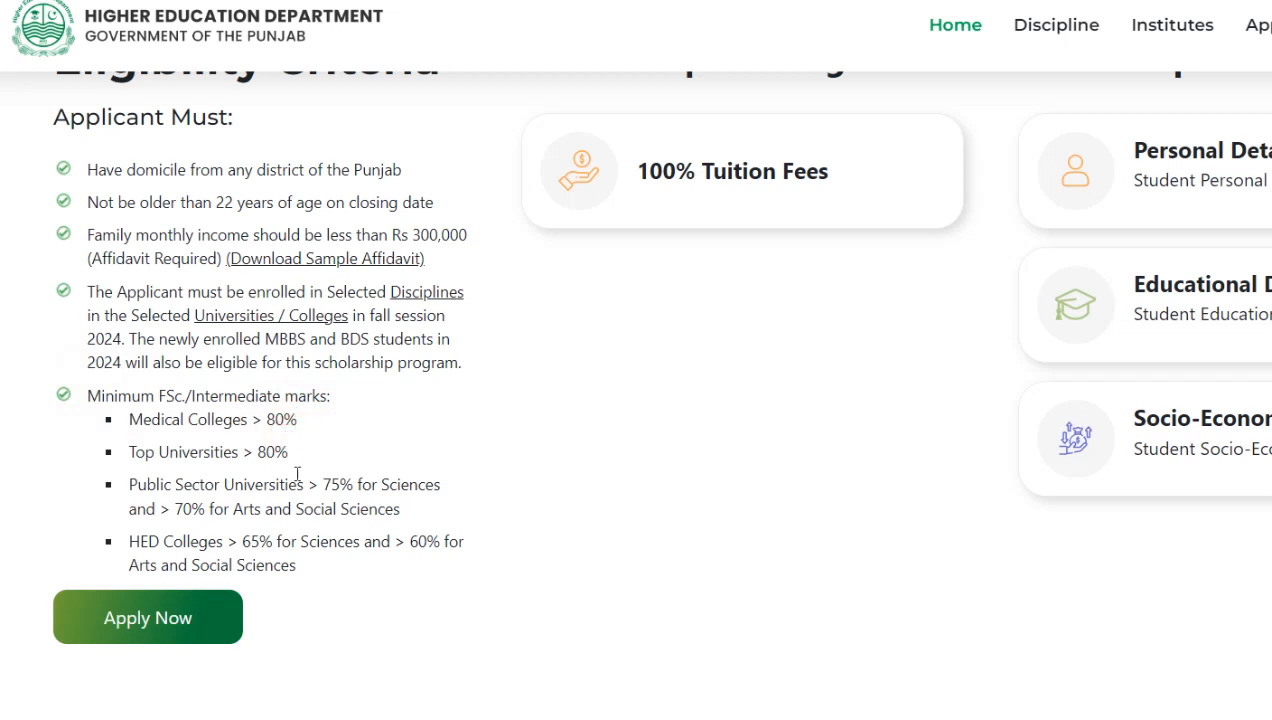
left_click_drag(291, 455, 125, 462)
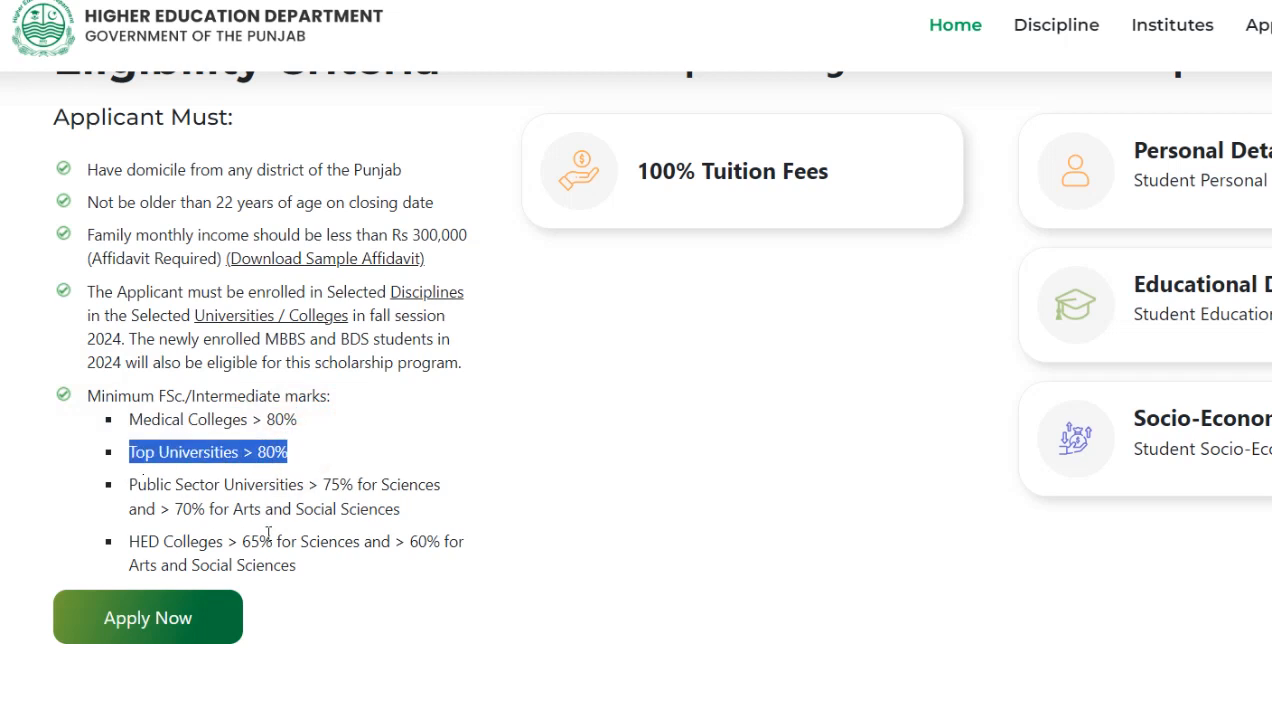
left_click_drag(322, 486, 401, 517)
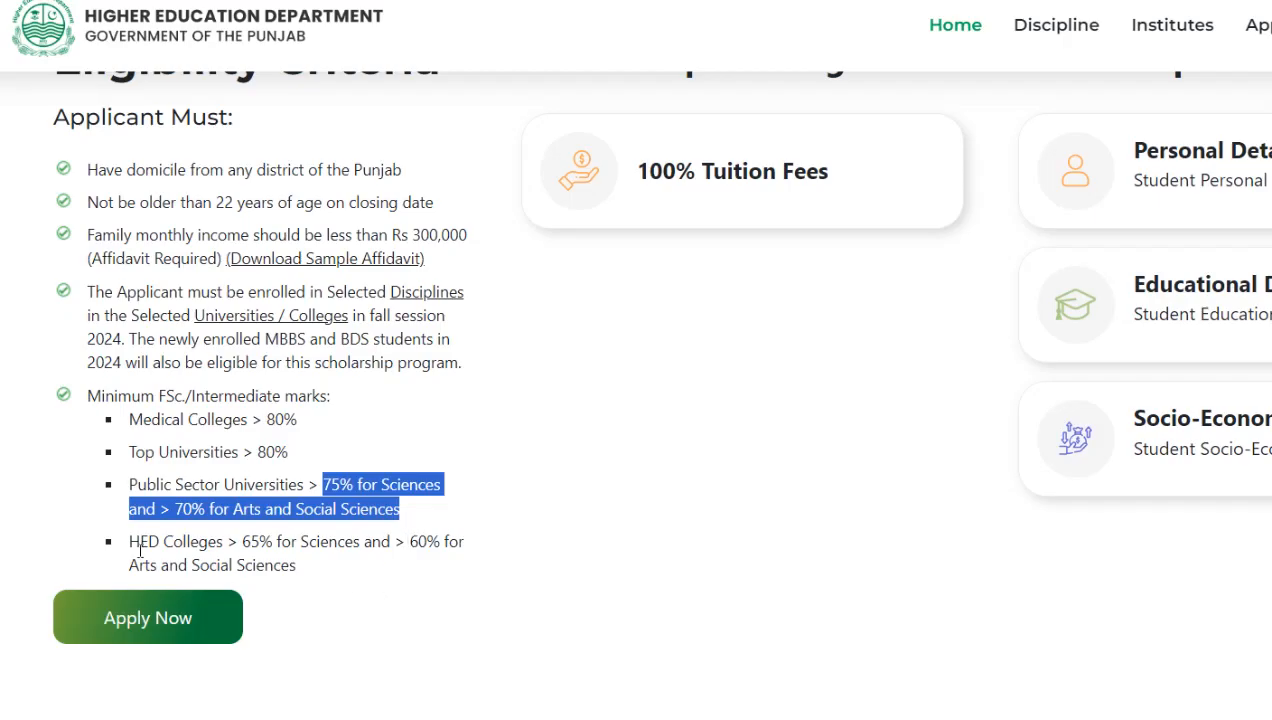
left_click_drag(128, 542, 338, 576)
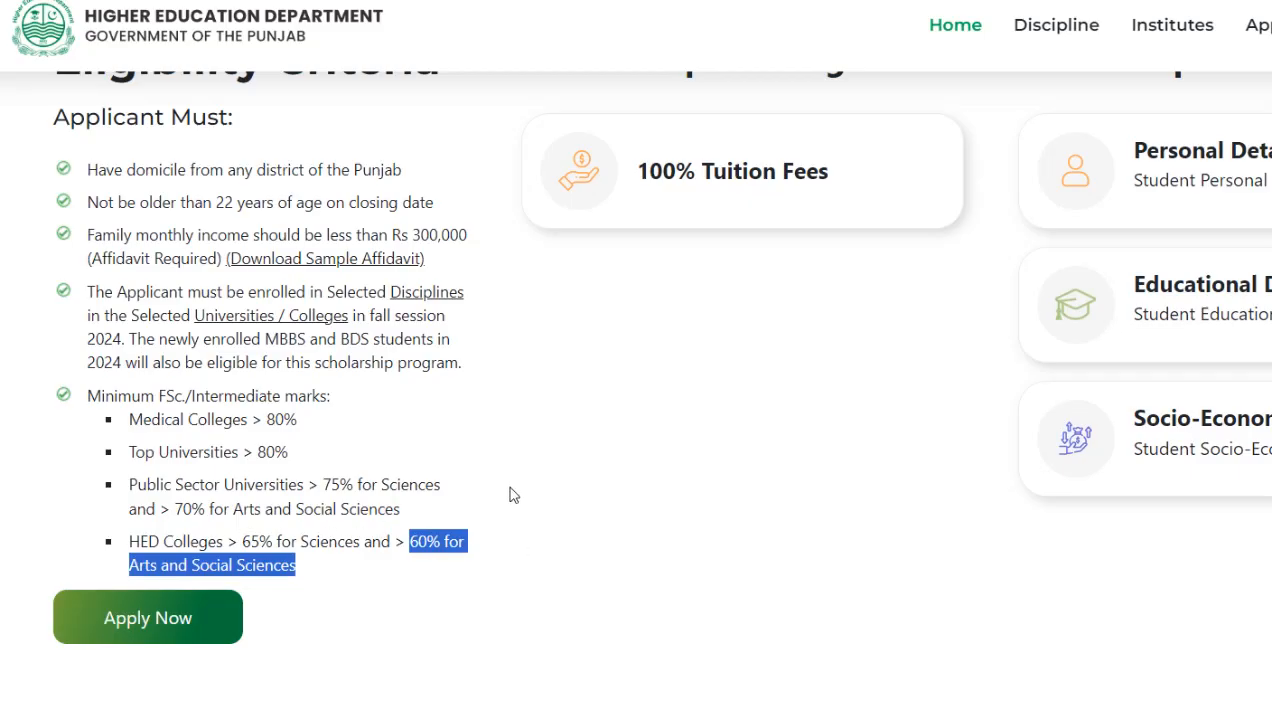
Open the Discipline page and review the full list of selected disciplines
scroll(1018, 390, "up", 3)
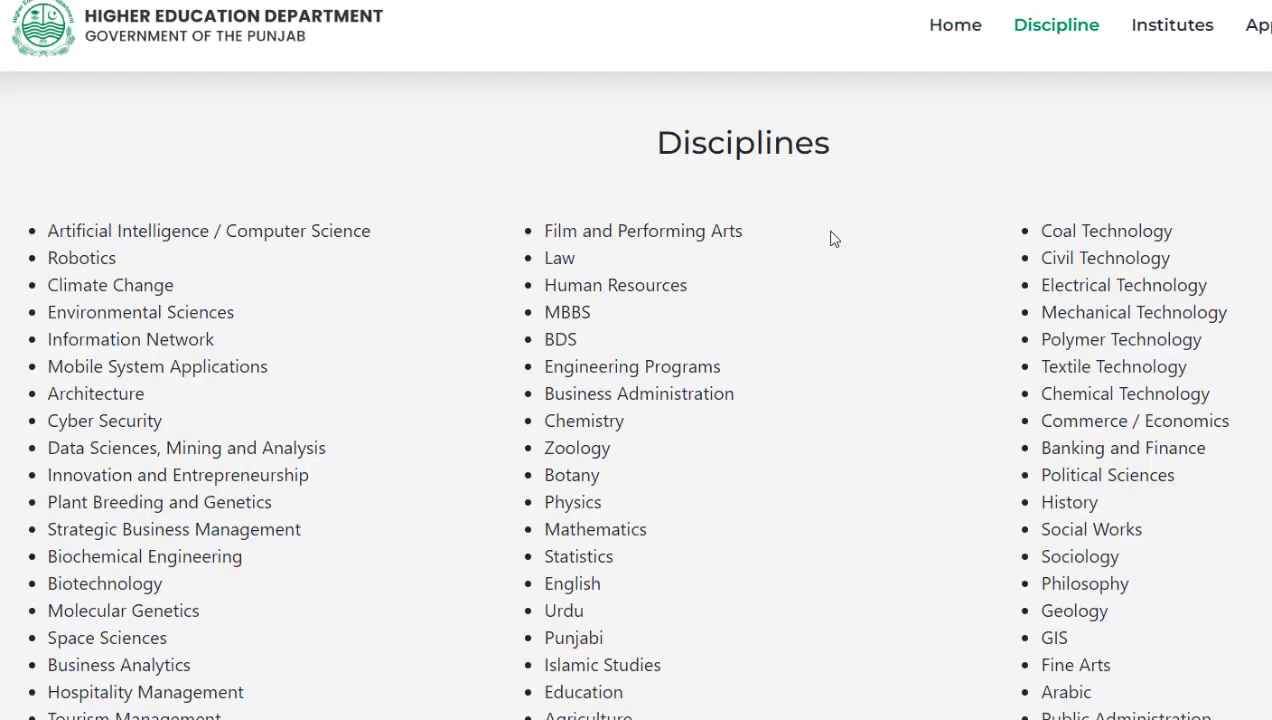
double_click(670, 142)
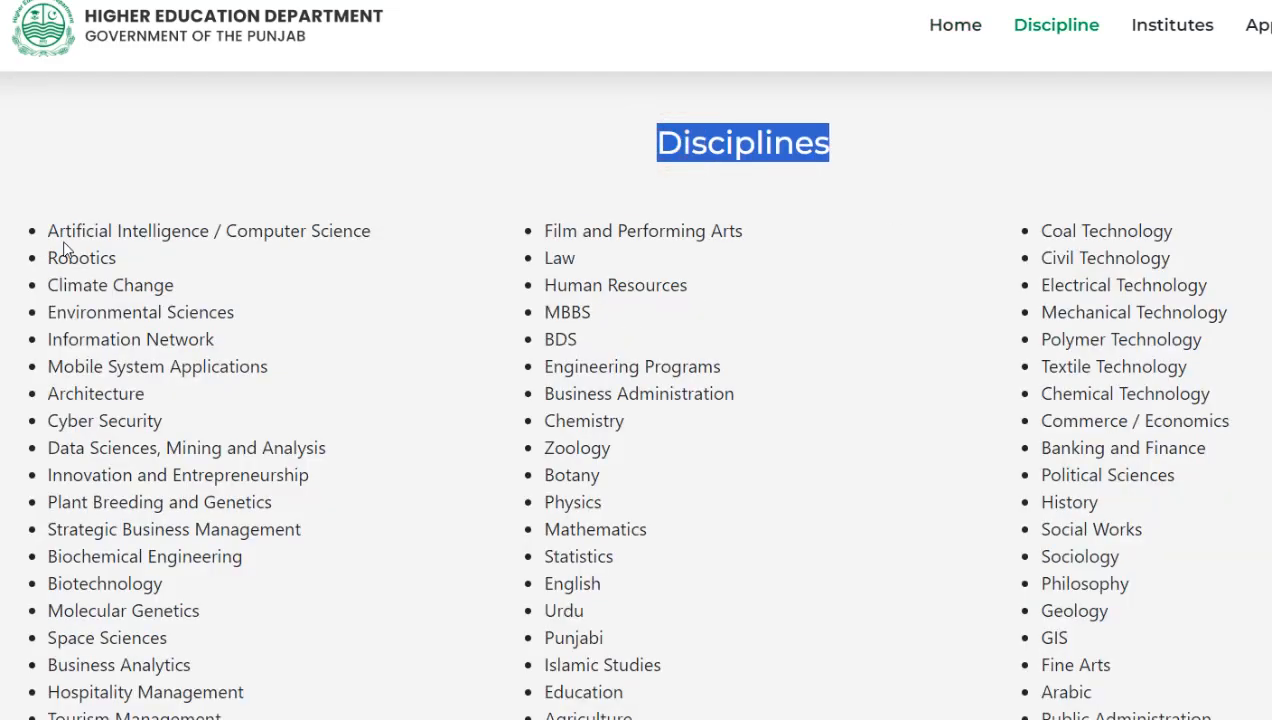
left_click_drag(58, 231, 1065, 636)
scroll(926, 528, "down", 5)
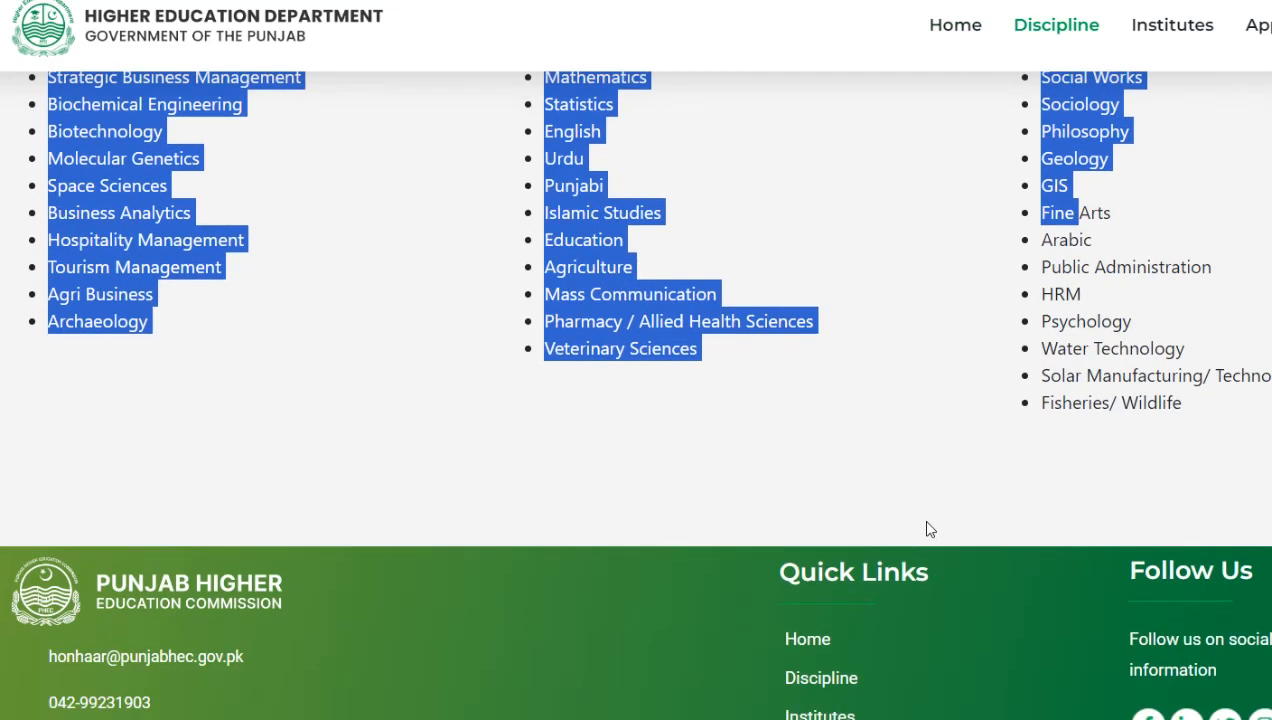
scroll(869, 491, "up", 1)
left_click(868, 488)
scroll(840, 524, "up", 1)
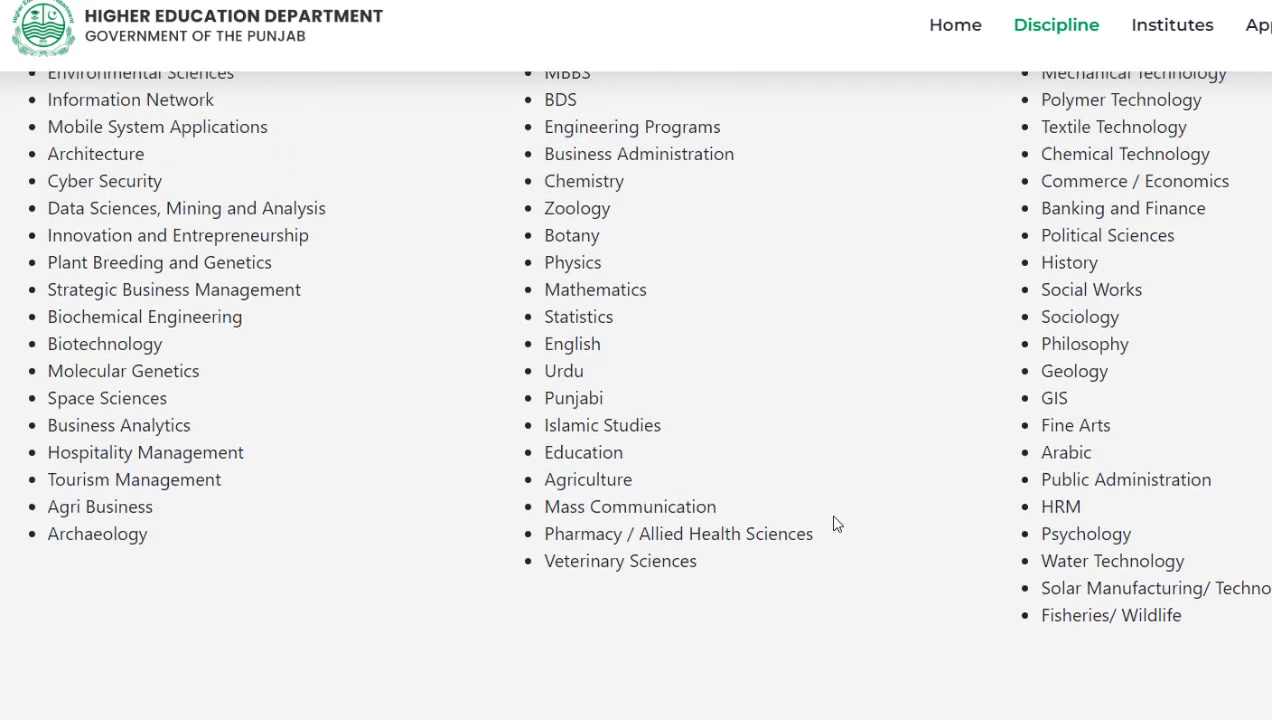
Open the Institutes page and review the full list of eligible universities by city
scroll(813, 505, "up", 2)
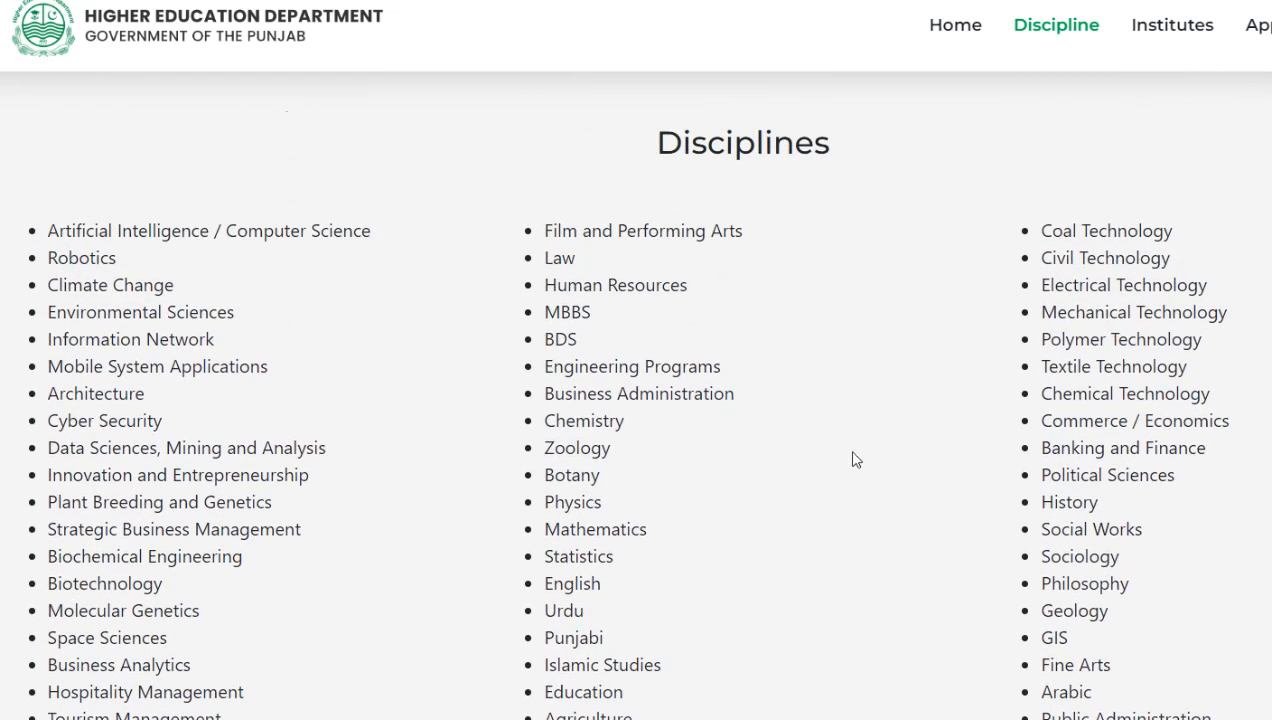
scroll(879, 436, "up", 1)
left_click(1172, 25)
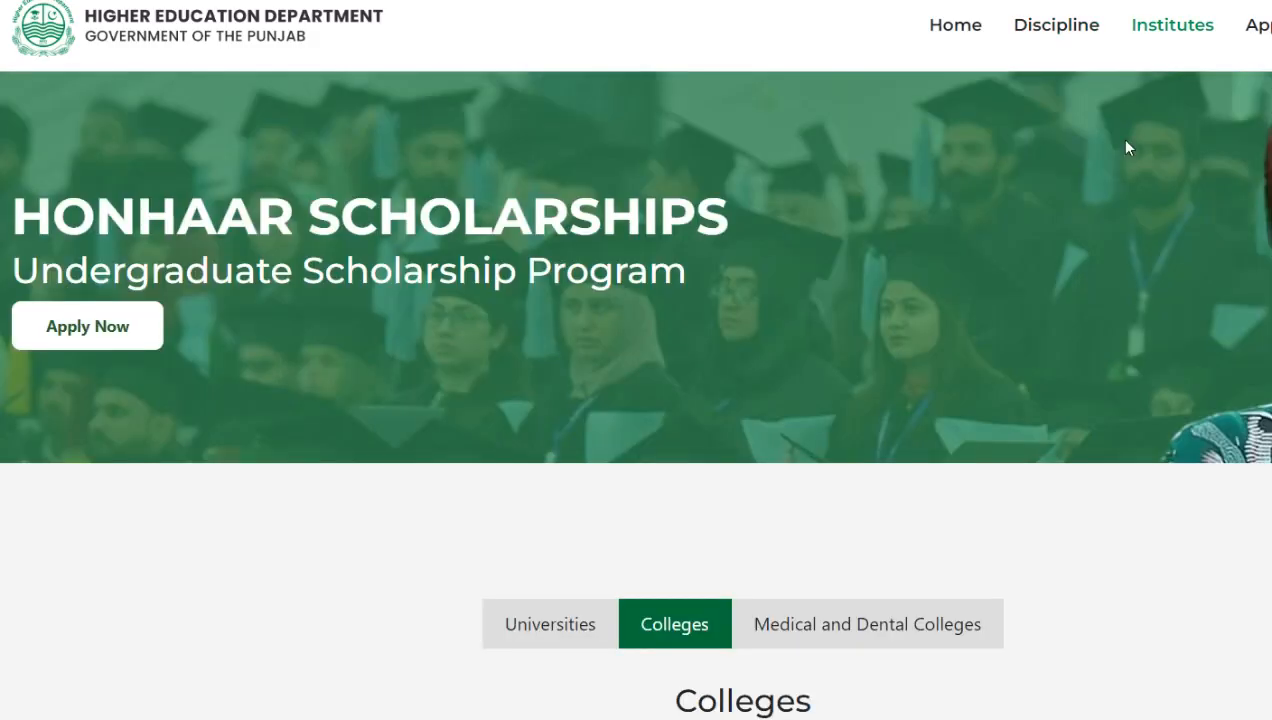
scroll(798, 496, "down", 3)
left_click(537, 290)
scroll(462, 420, "down", 7)
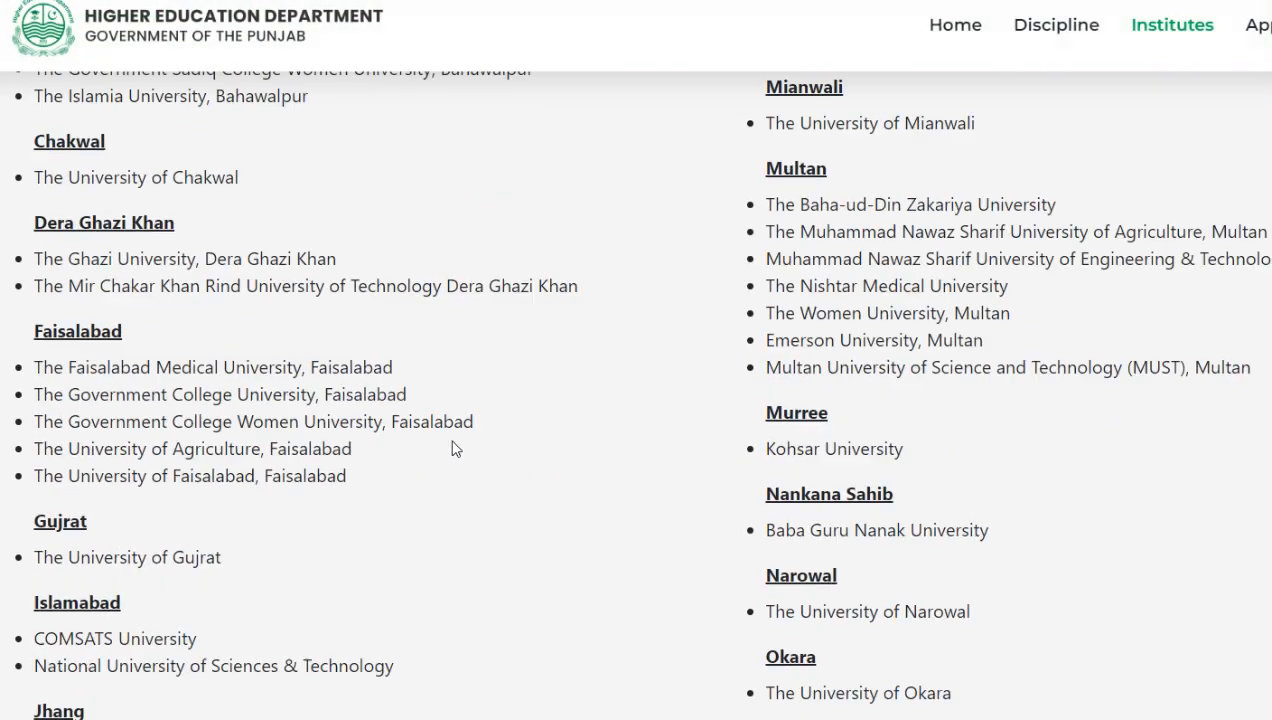
scroll(436, 511, "down", 7)
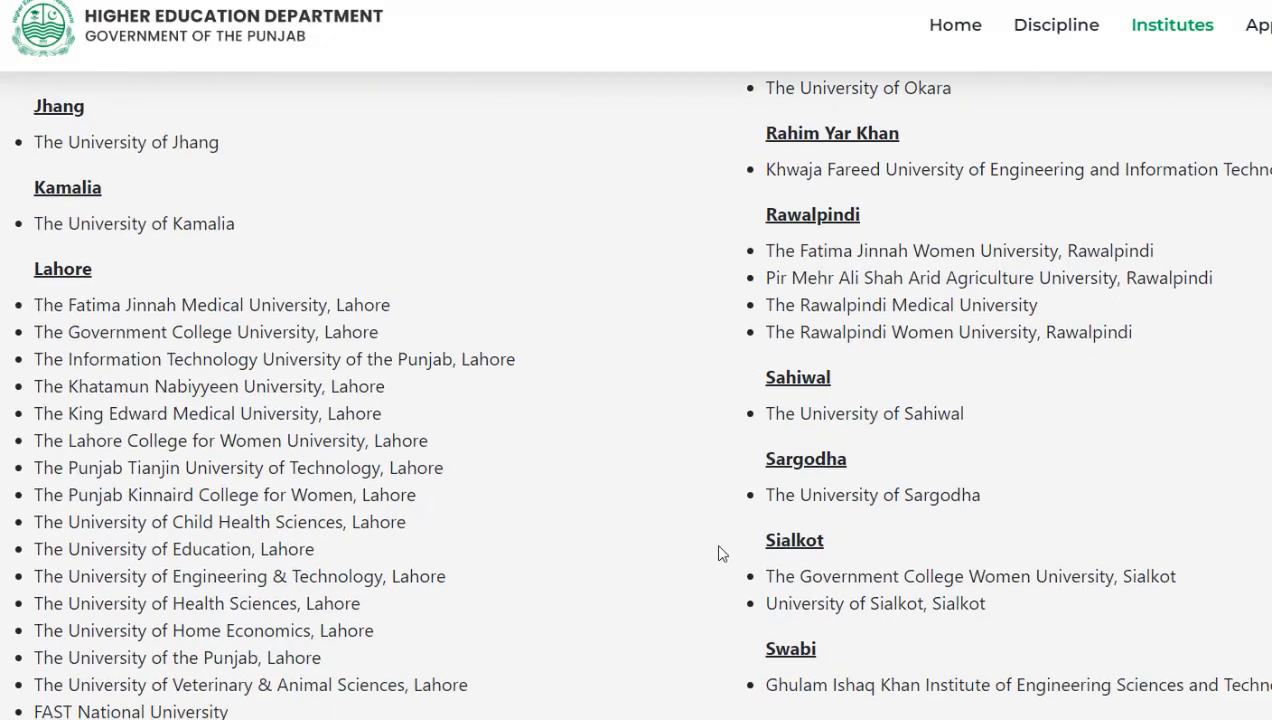
scroll(548, 551, "up", 4)
scroll(538, 534, "down", 4)
left_click_drag(1140, 427, 264, 322)
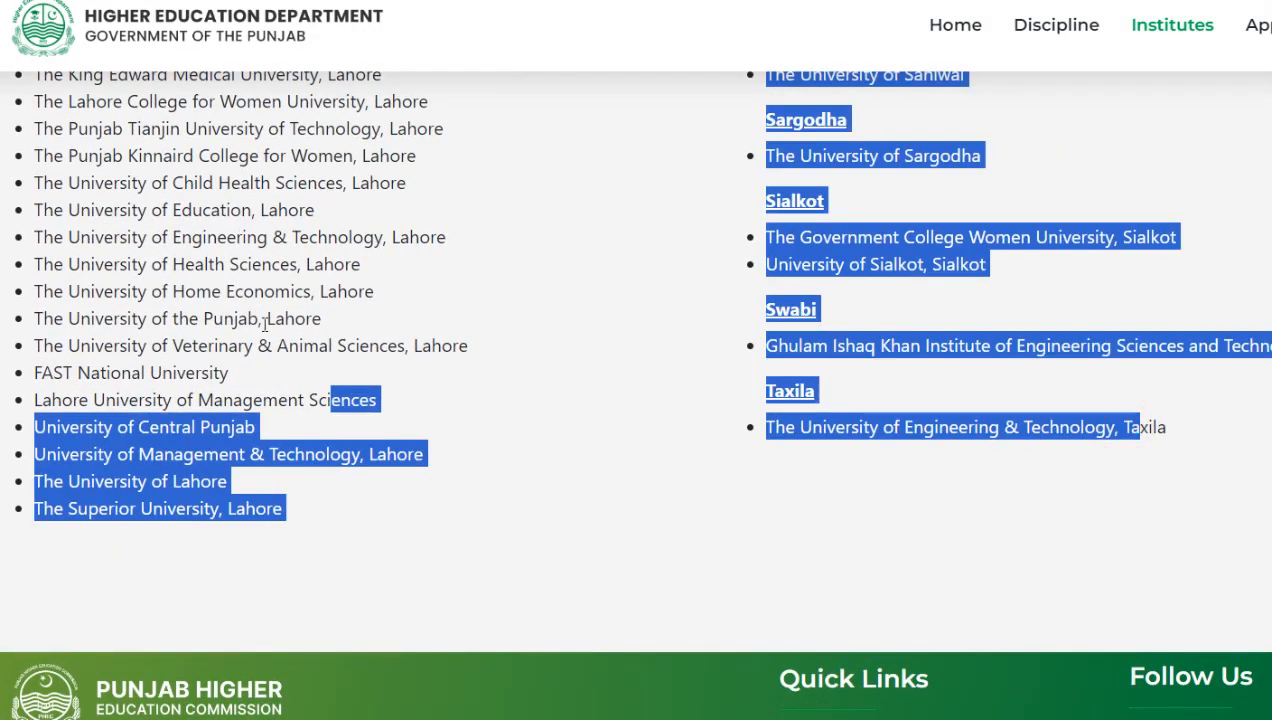
left_click(588, 361)
scroll(636, 395, "up", 10)
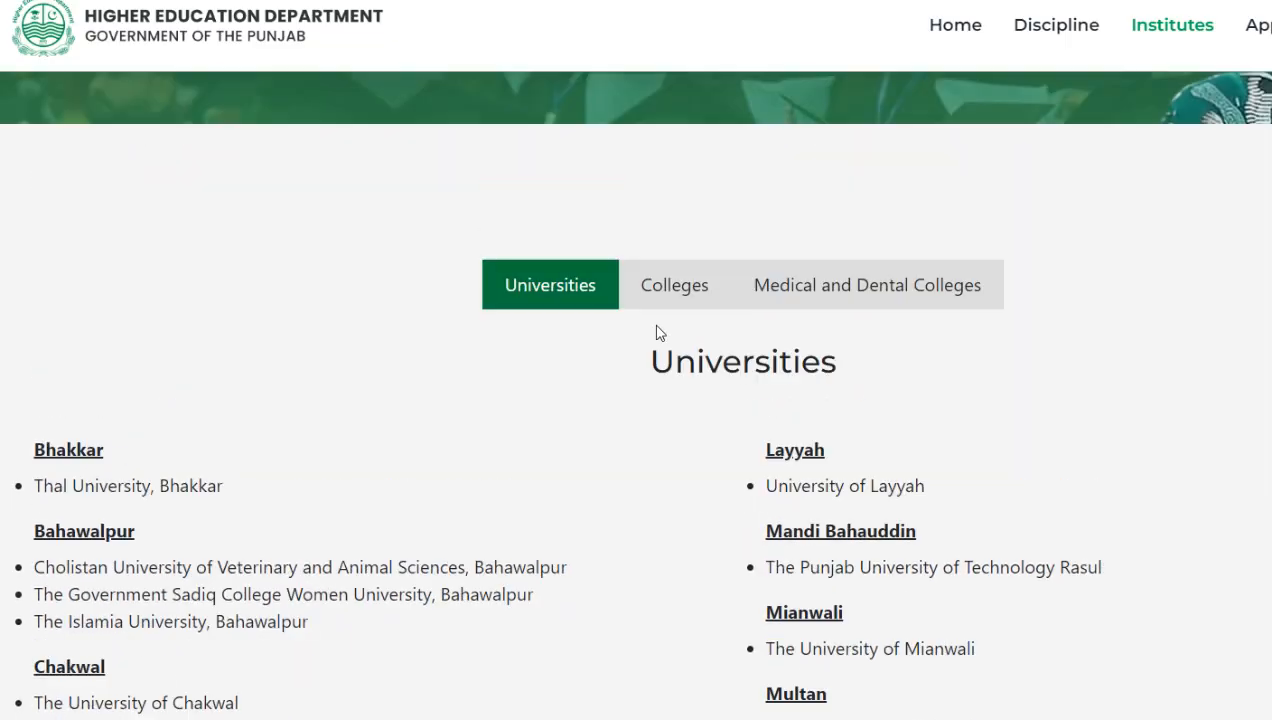
Switch the institutes list to Colleges and look through the government colleges in both columns
left_click(662, 302)
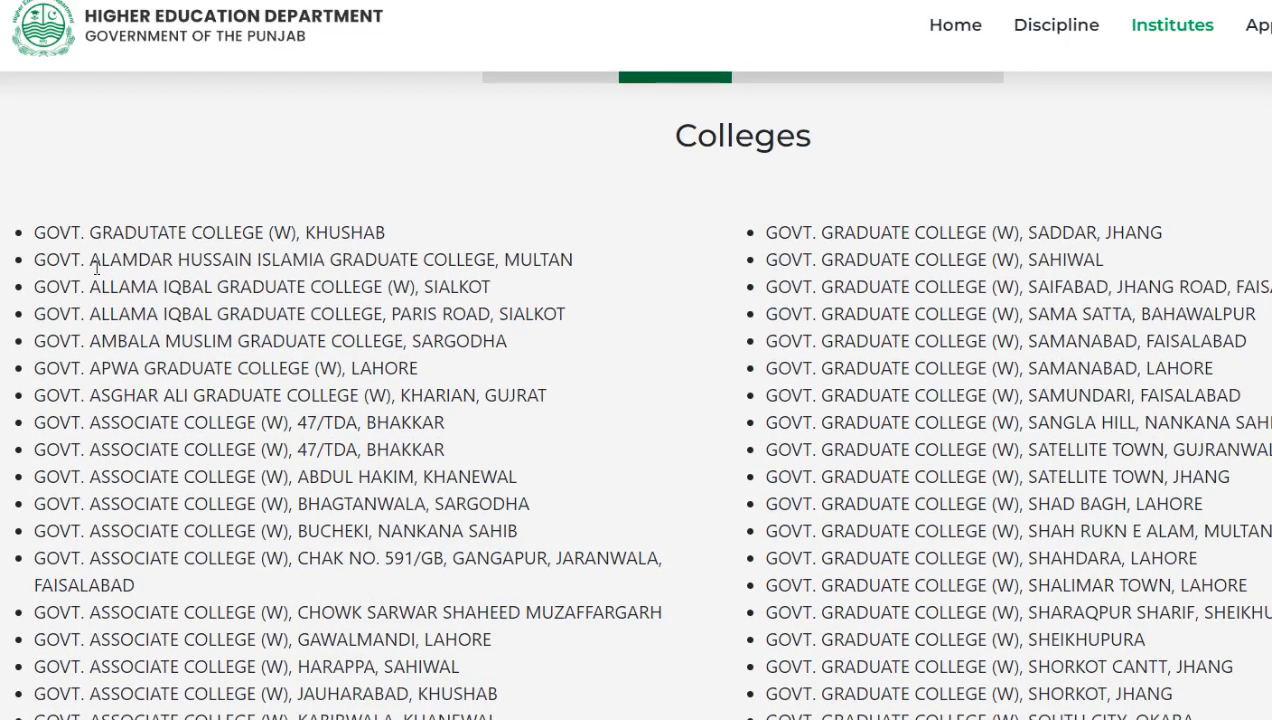
left_click_drag(57, 232, 997, 642)
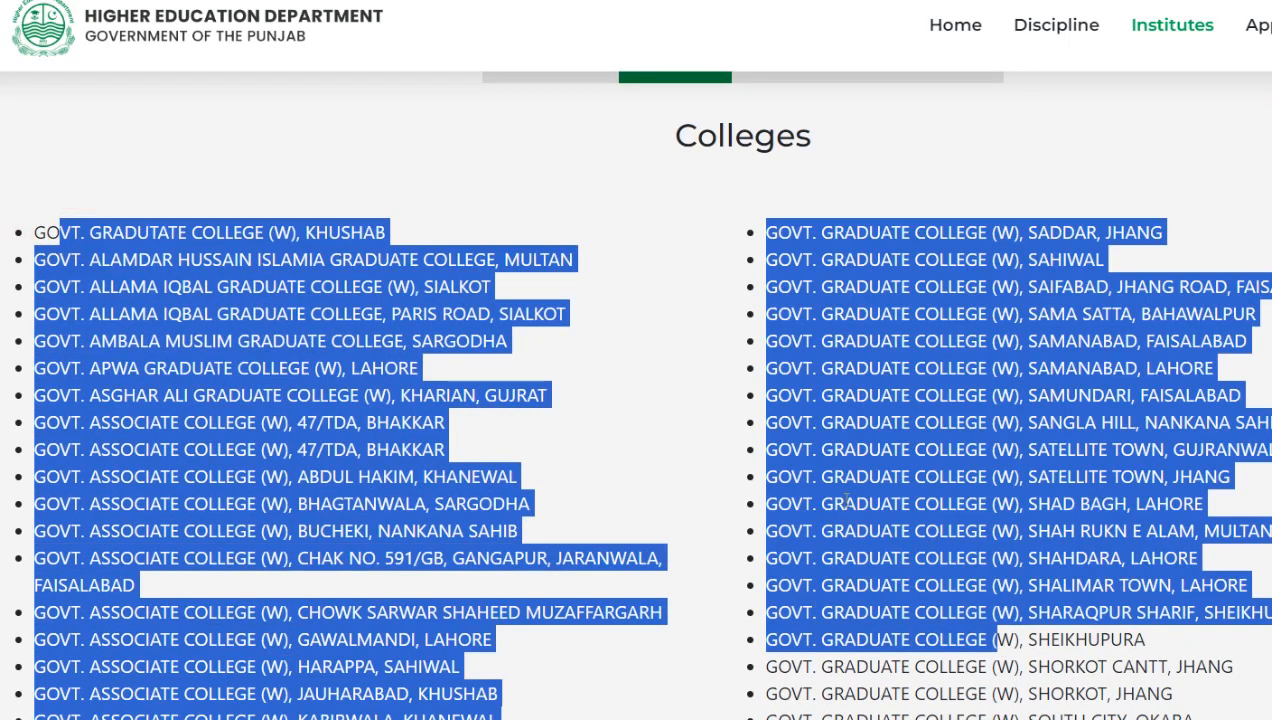
scroll(658, 422, "down", 5)
scroll(665, 428, "down", 3)
left_click(716, 471)
scroll(721, 483, "down", 3)
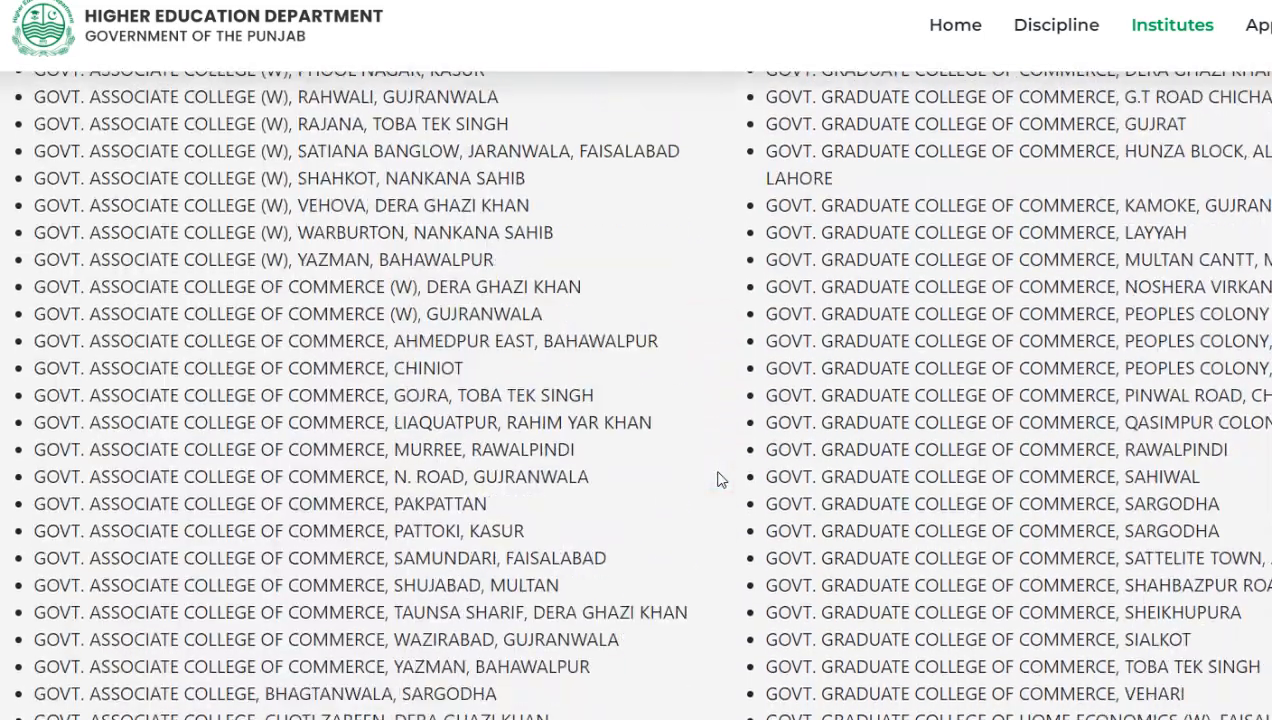
scroll(800, 521, "down", 3)
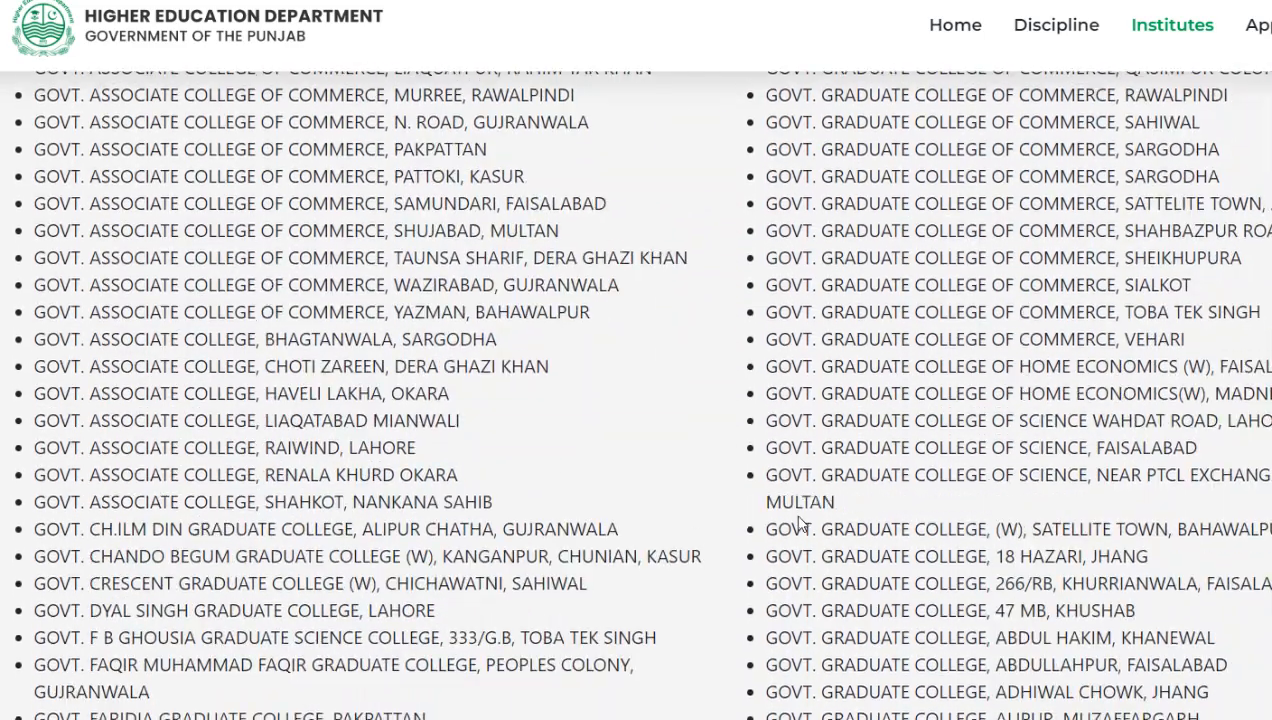
scroll(800, 521, "down", 5)
scroll(800, 521, "down", 8)
scroll(1184, 180, "up", 11)
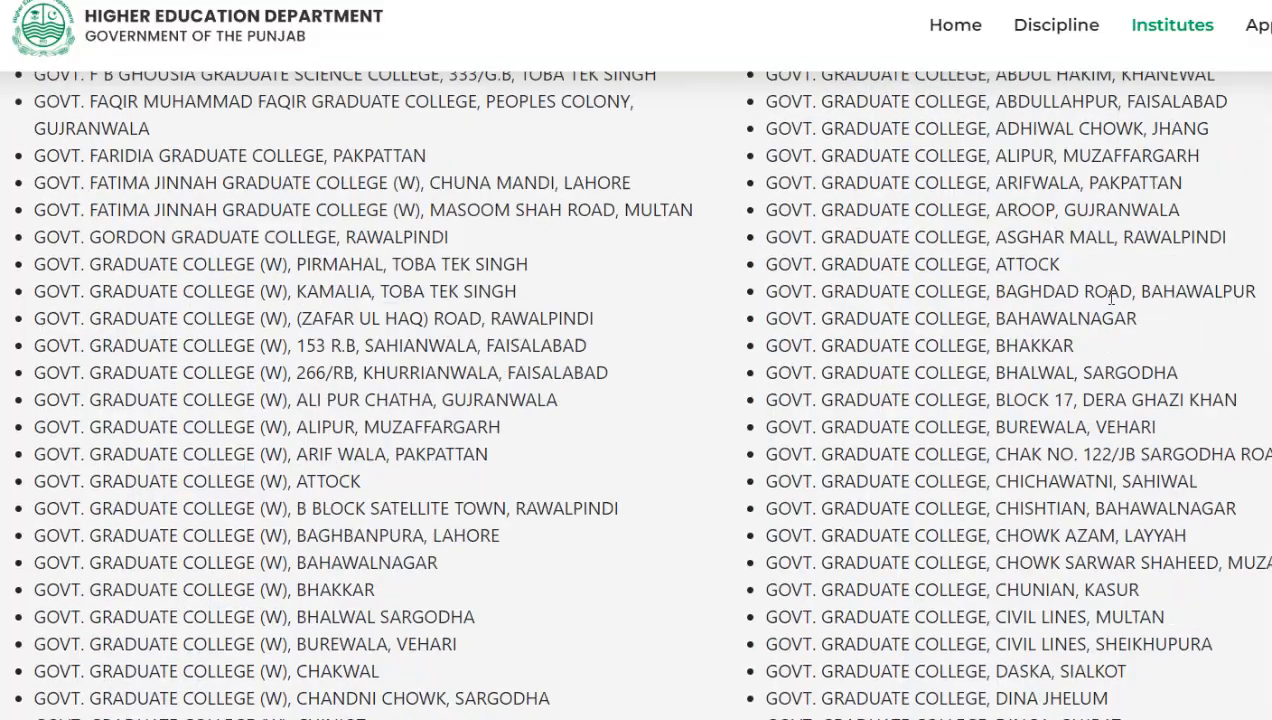
scroll(1184, 180, "up", 20)
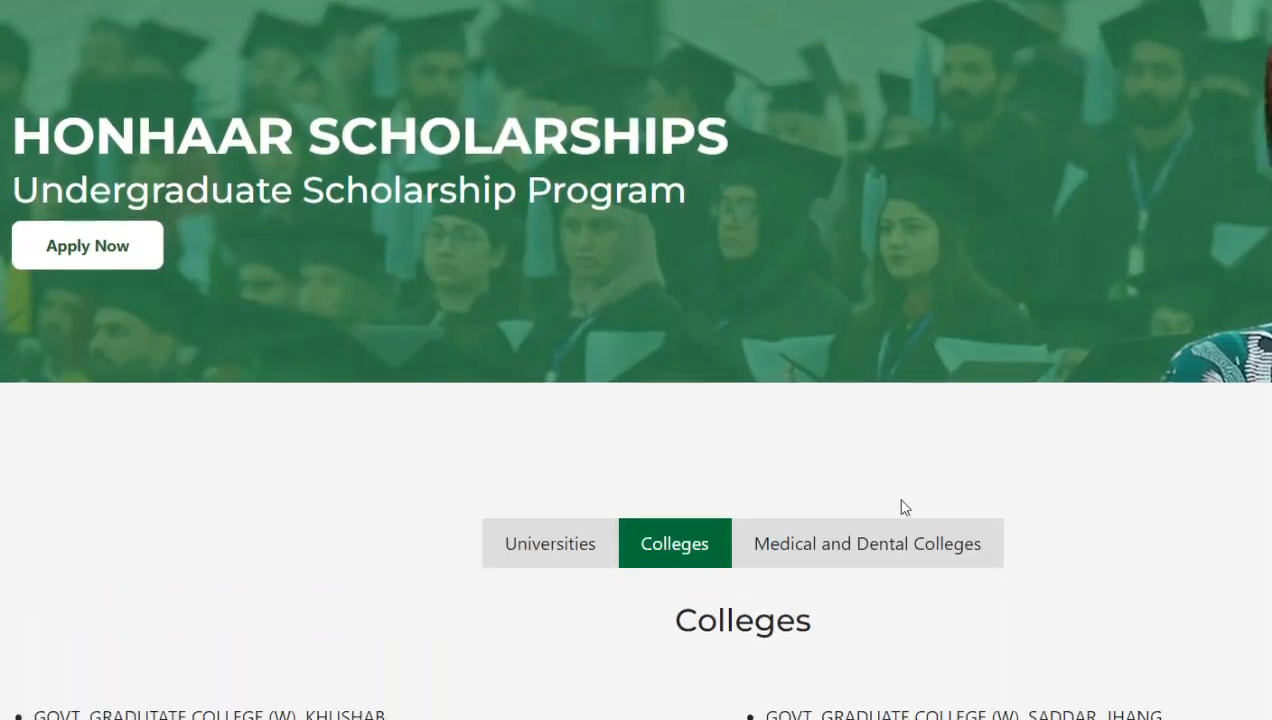
Show the Medical and Dental Colleges list and highlight its entries, including Allama Iqbal Medical College
scroll(900, 507, "down", 3)
left_click(905, 312)
scroll(642, 505, "down", 2)
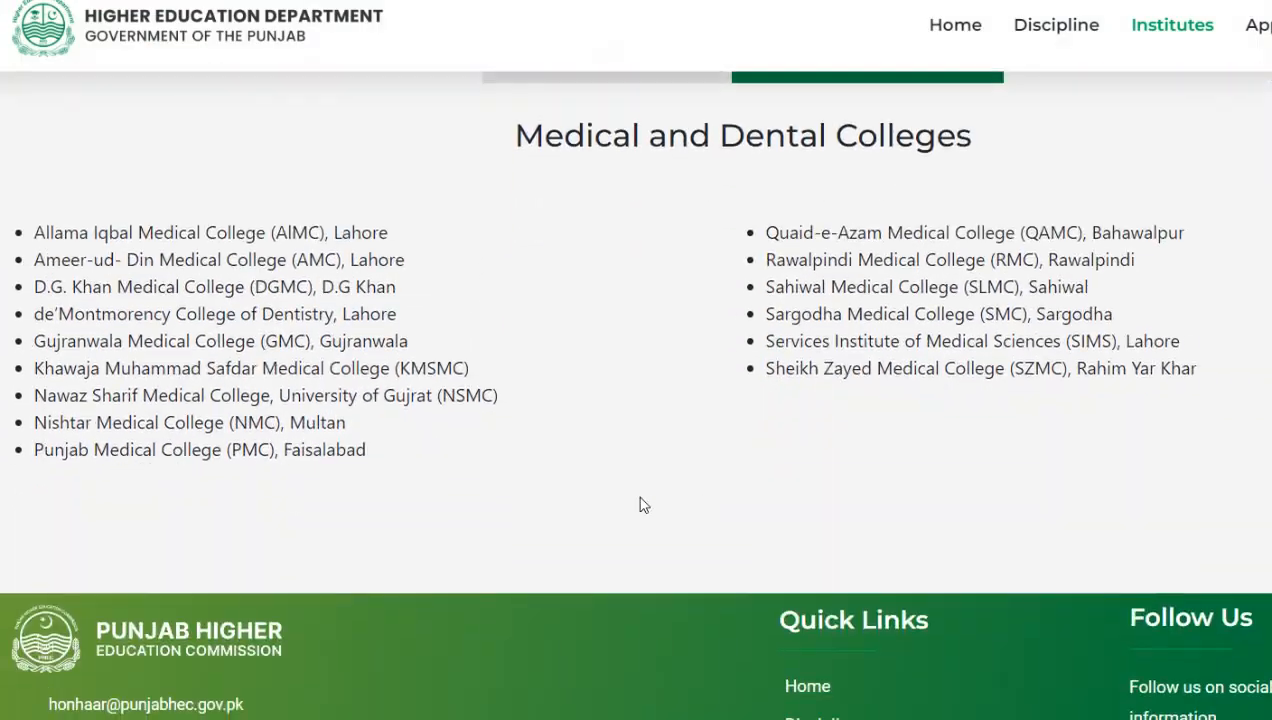
left_click_drag(408, 462, 54, 232)
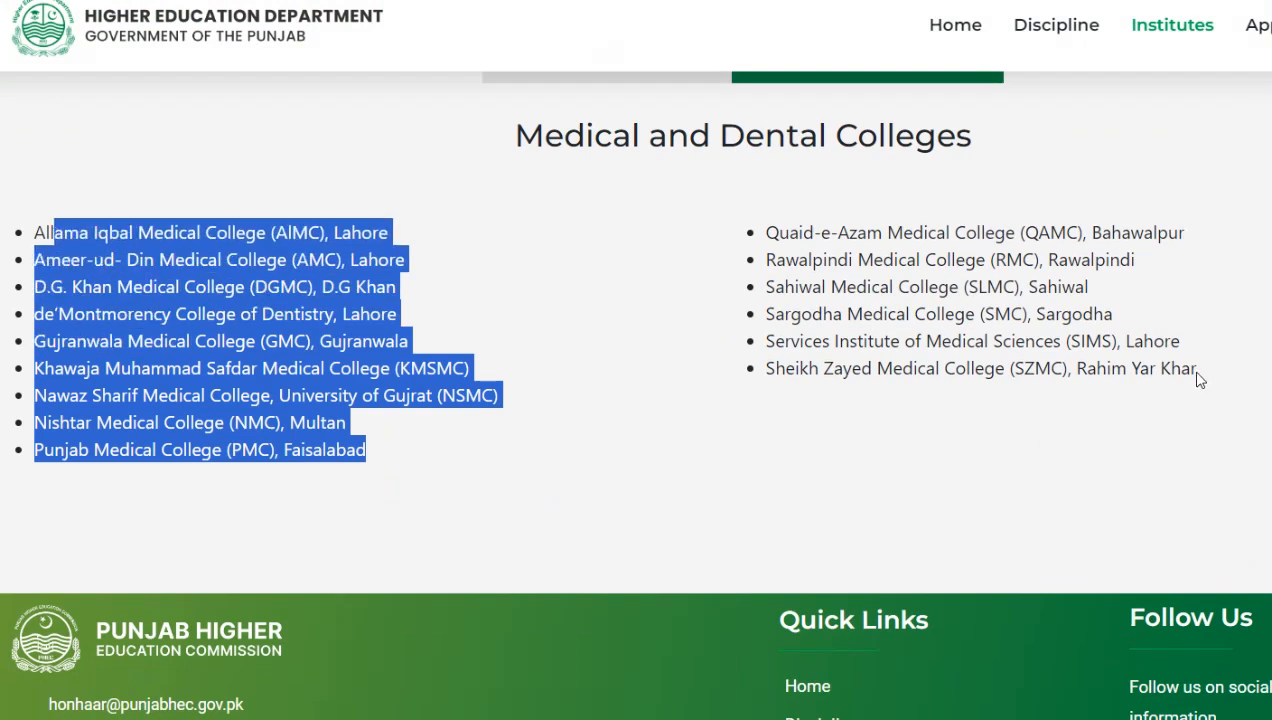
left_click_drag(1200, 380, 440, 341)
left_click(385, 237)
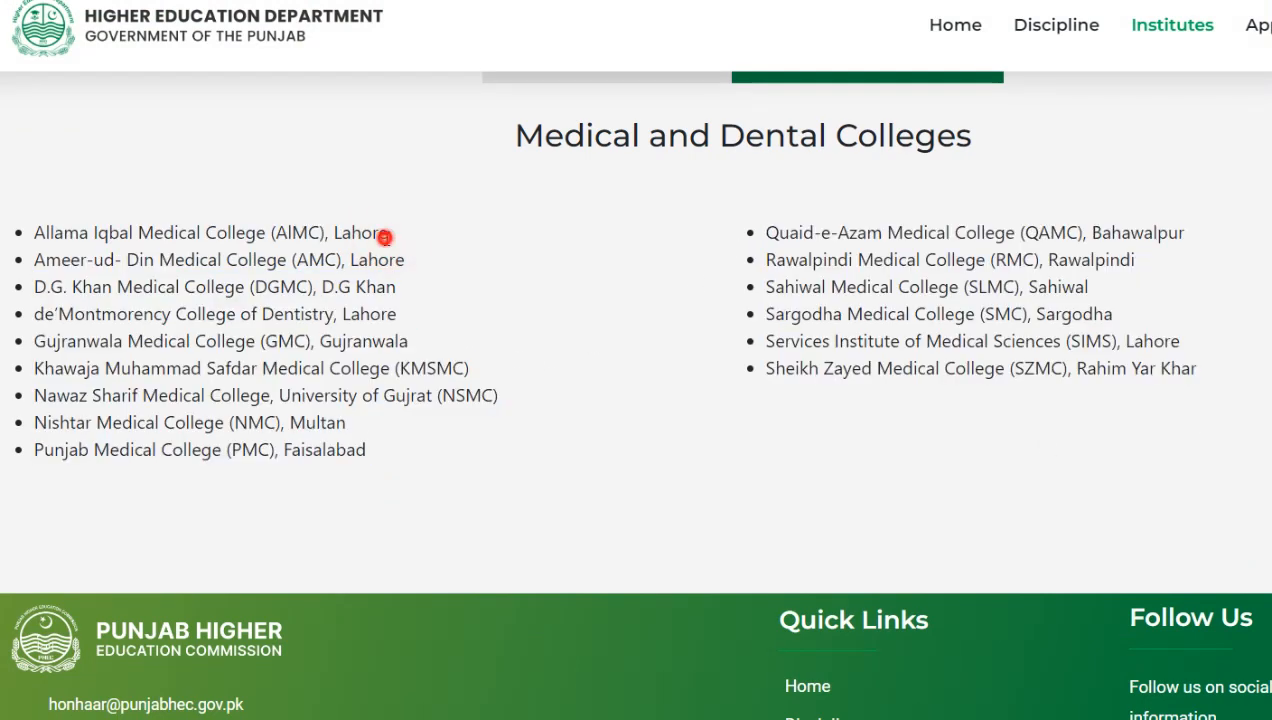
left_click_drag(385, 237, 94, 232)
left_click(647, 488)
scroll(677, 495, "up", 1)
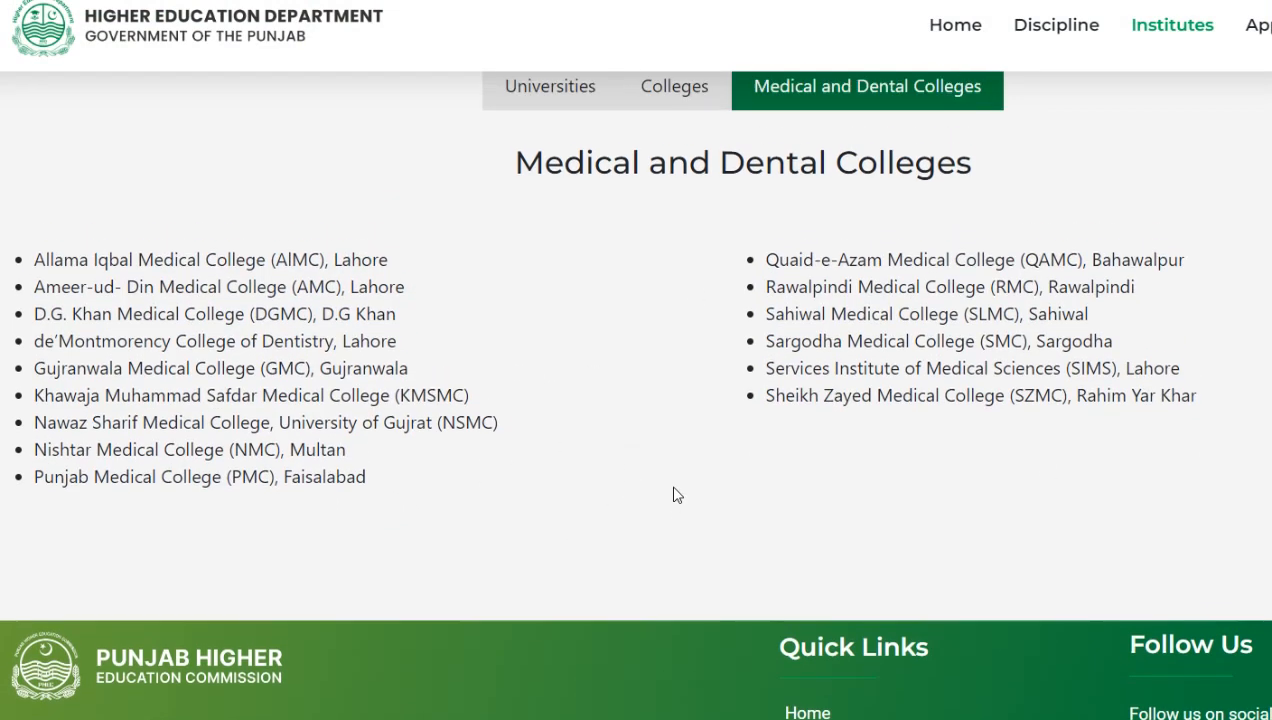
Return to the Home page and review the eligibility criteria, scholarship coverage and required details
scroll(677, 495, "up", 4)
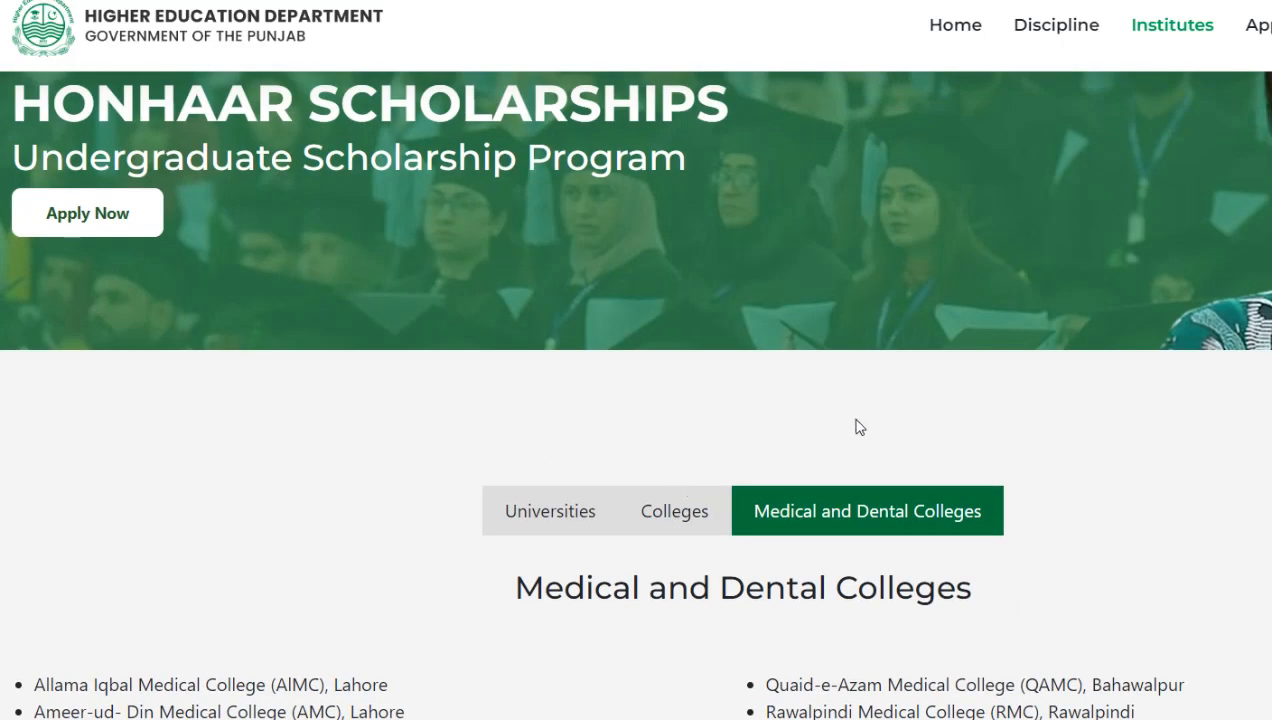
scroll(1045, 390, "up", 1)
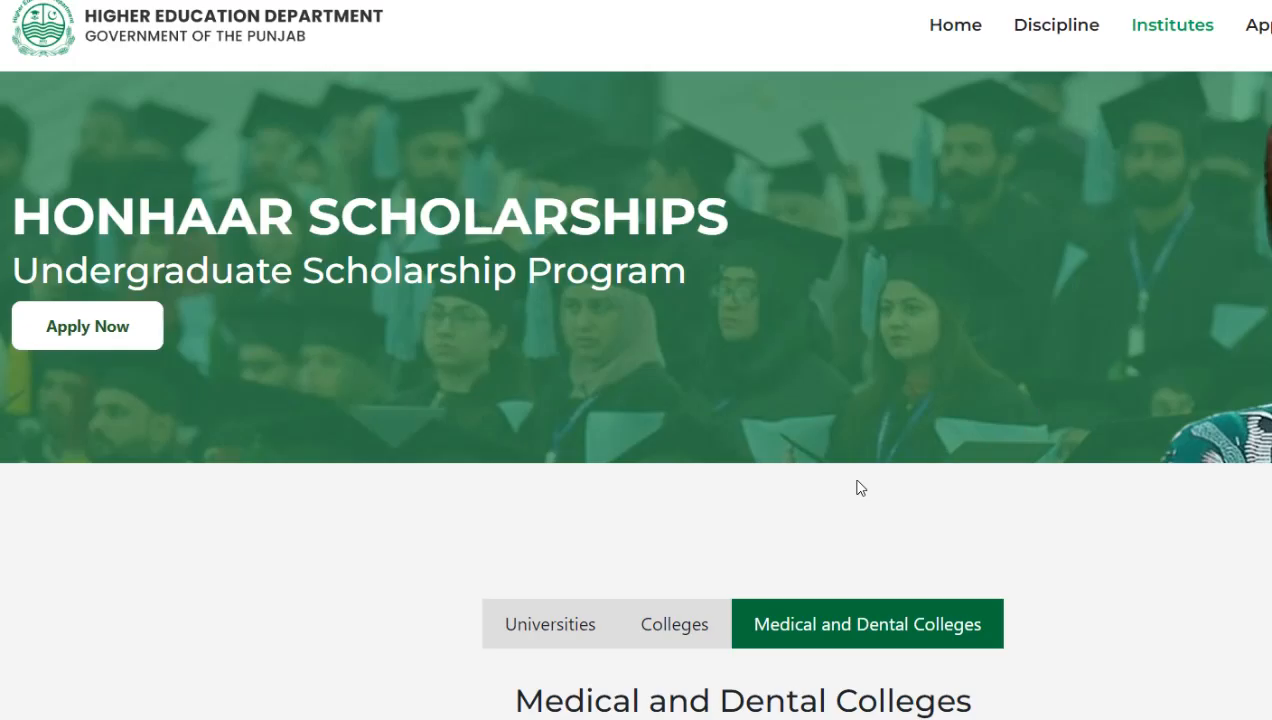
left_click(965, 28)
scroll(321, 514, "down", 4)
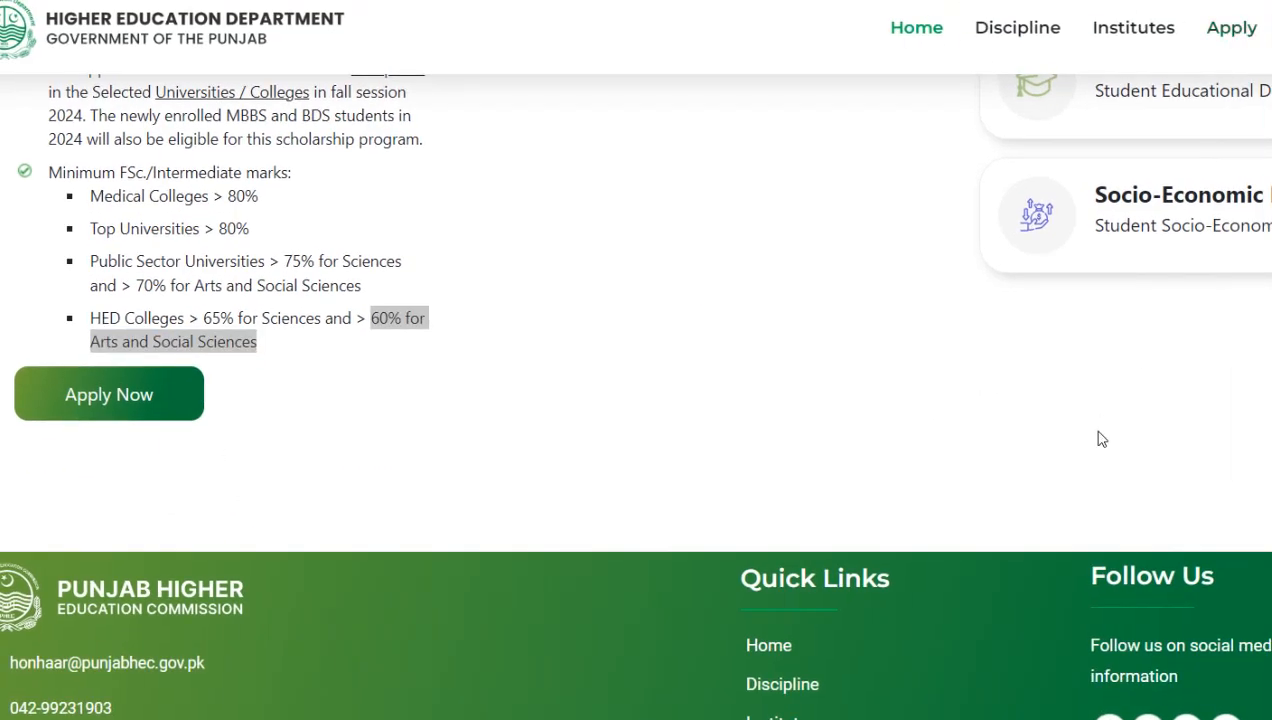
scroll(1093, 301, "up", 1)
scroll(1012, 240, "up", 2)
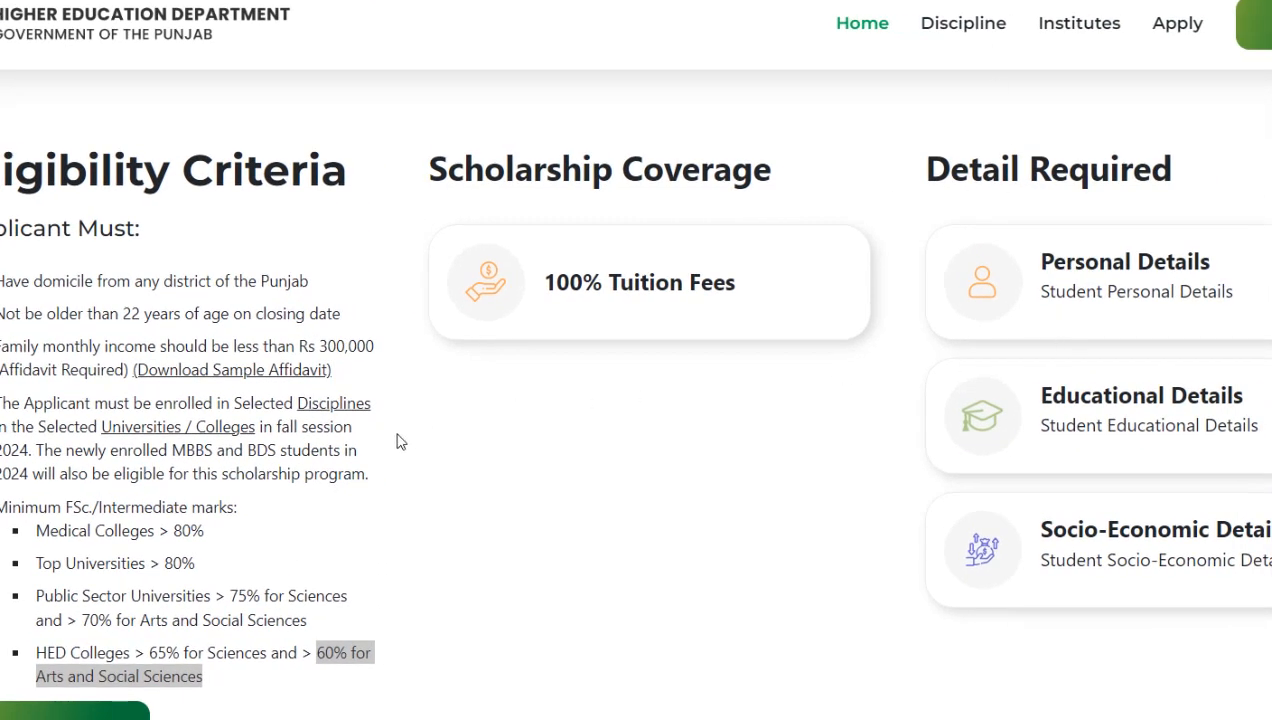
scroll(408, 400, "down", 2)
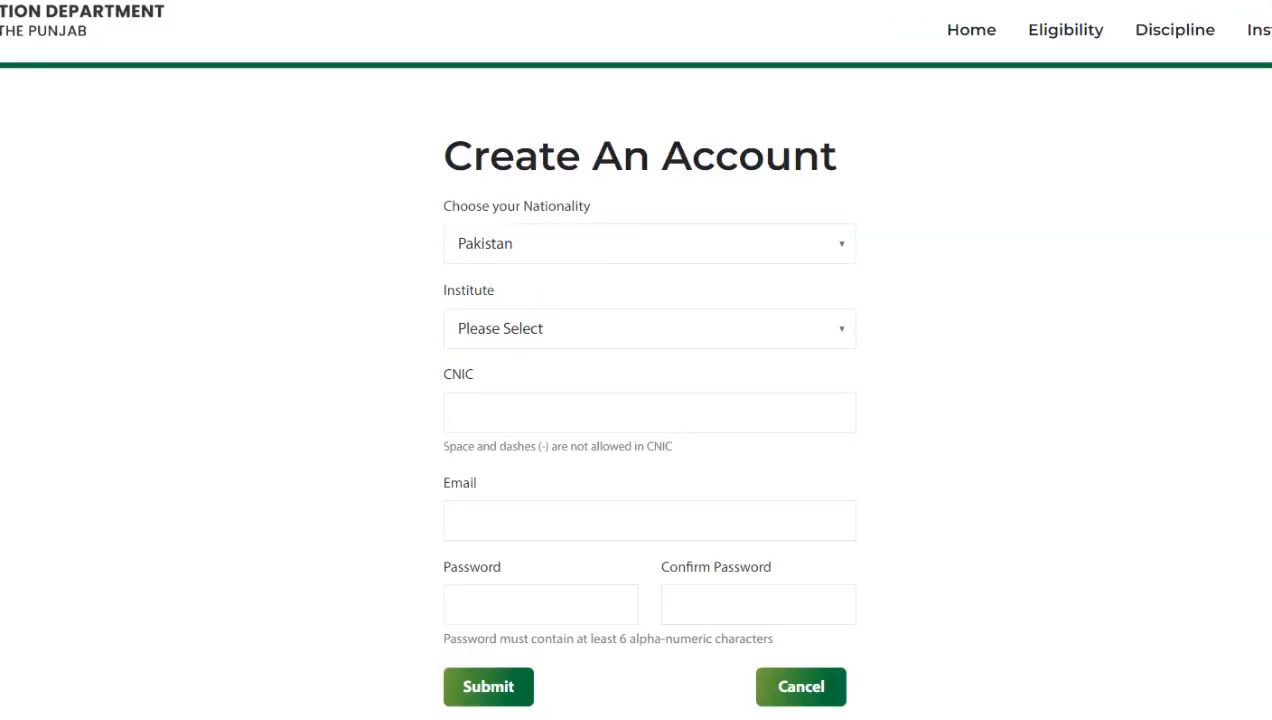
Highlight the Create An Account heading and the Choose your Nationality label on the registration form
left_click_drag(420, 163, 851, 166)
scroll(950, 240, "down", 1)
left_click_drag(605, 133, 420, 173)
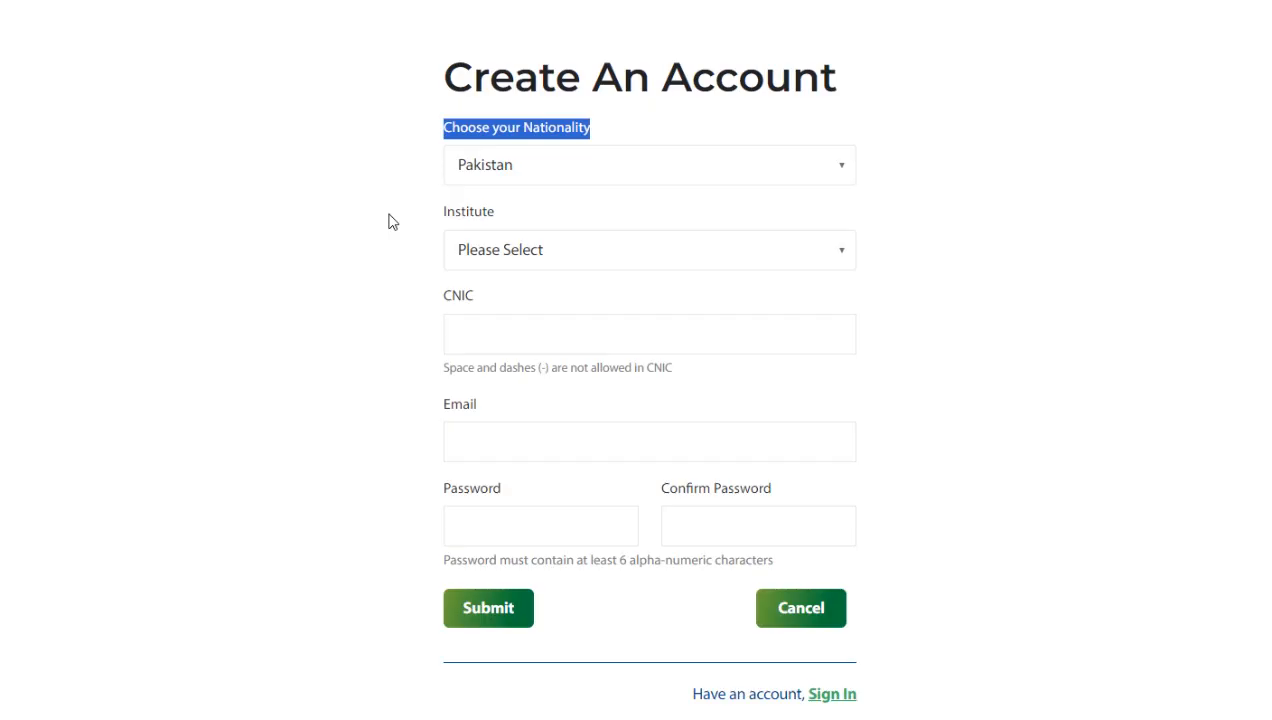
left_click(1118, 1)
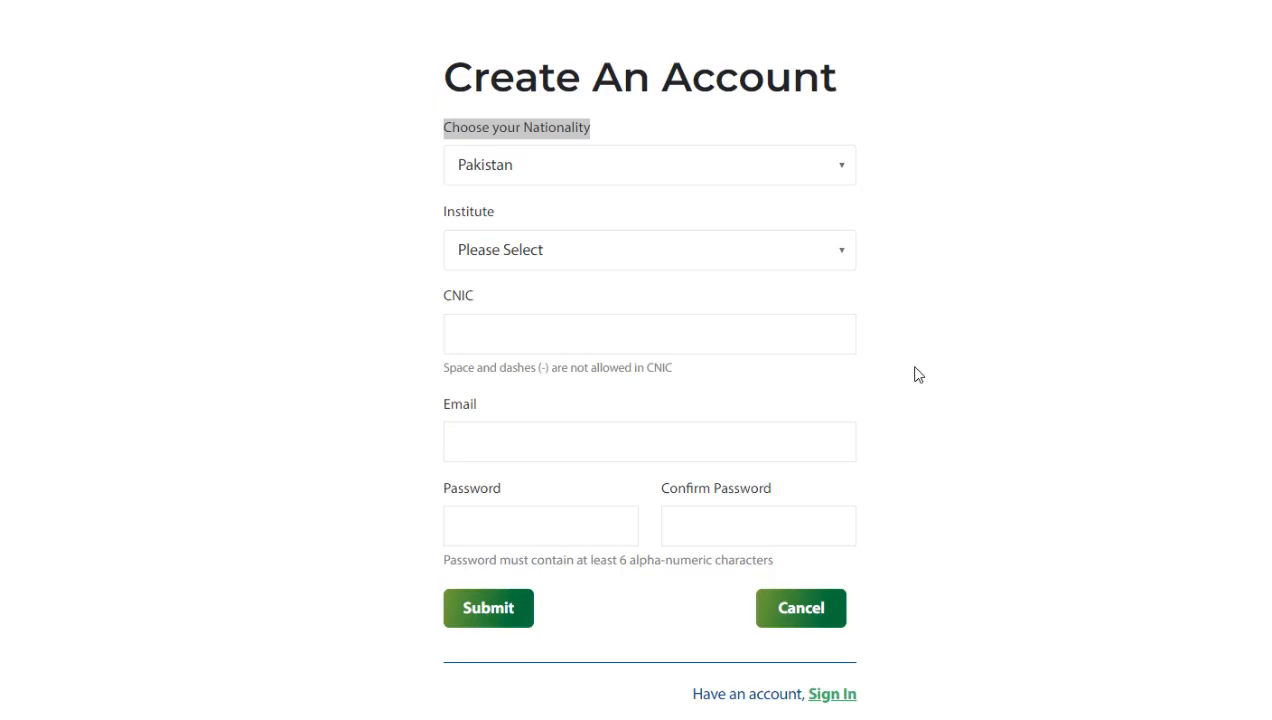
Set the institute type to University and choose The Ghazi University, Dera Ghazi Khan
left_click(717, 262)
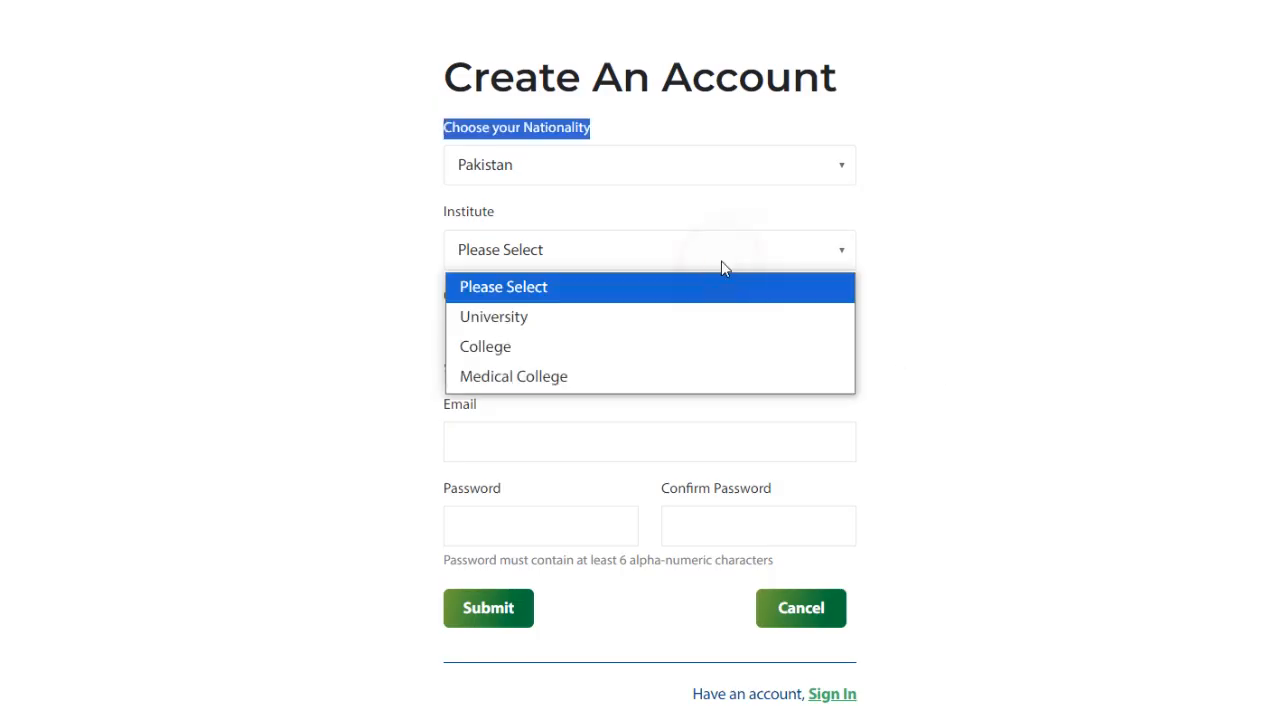
left_click(700, 322)
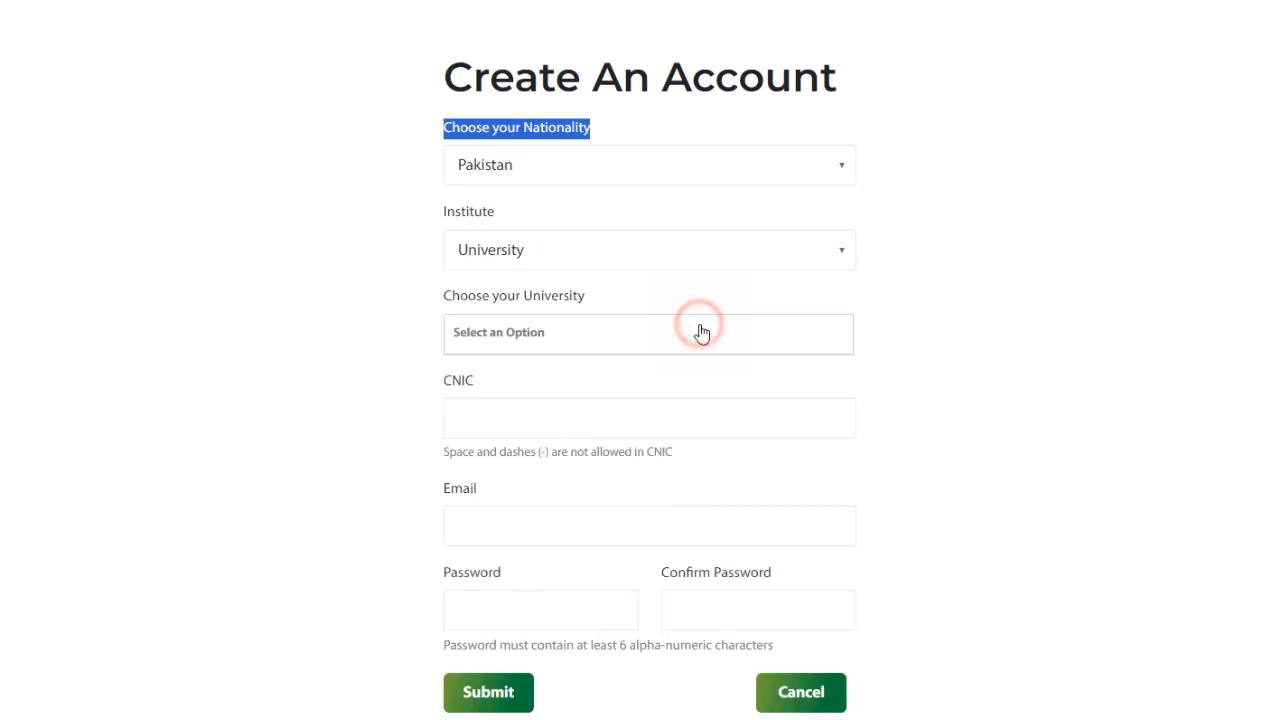
left_click(675, 336)
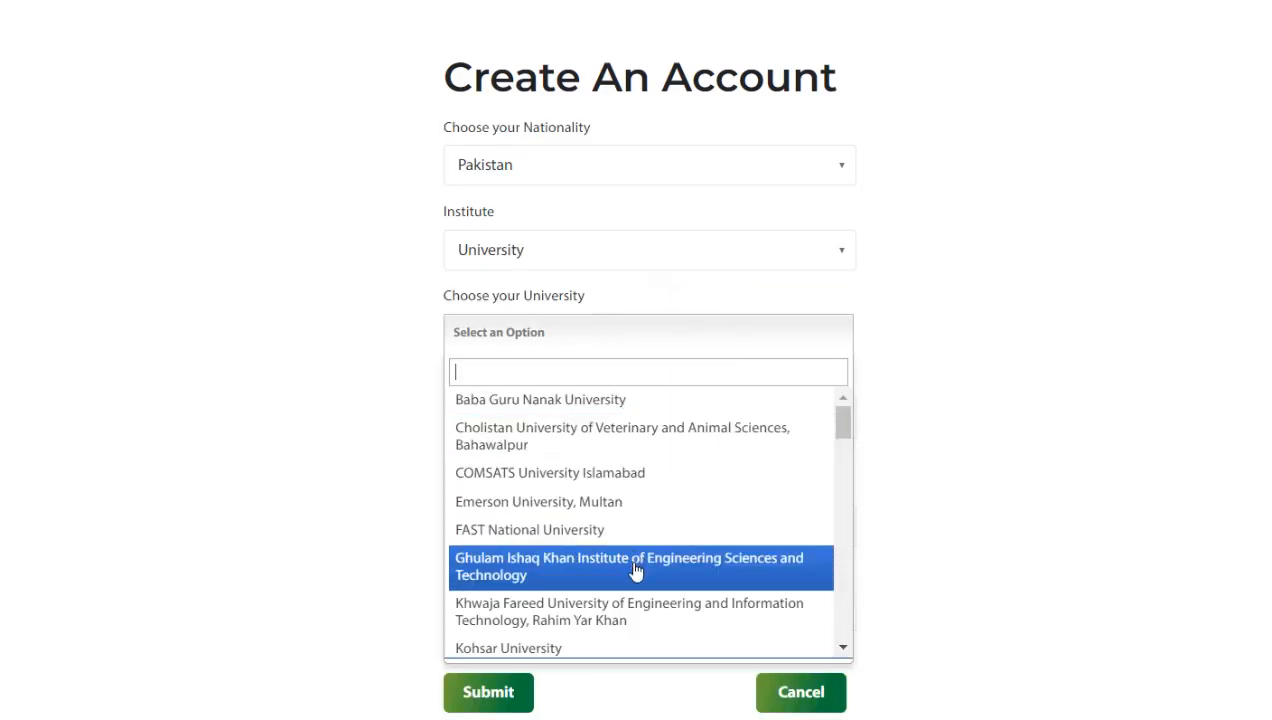
scroll(636, 570, "down", 8)
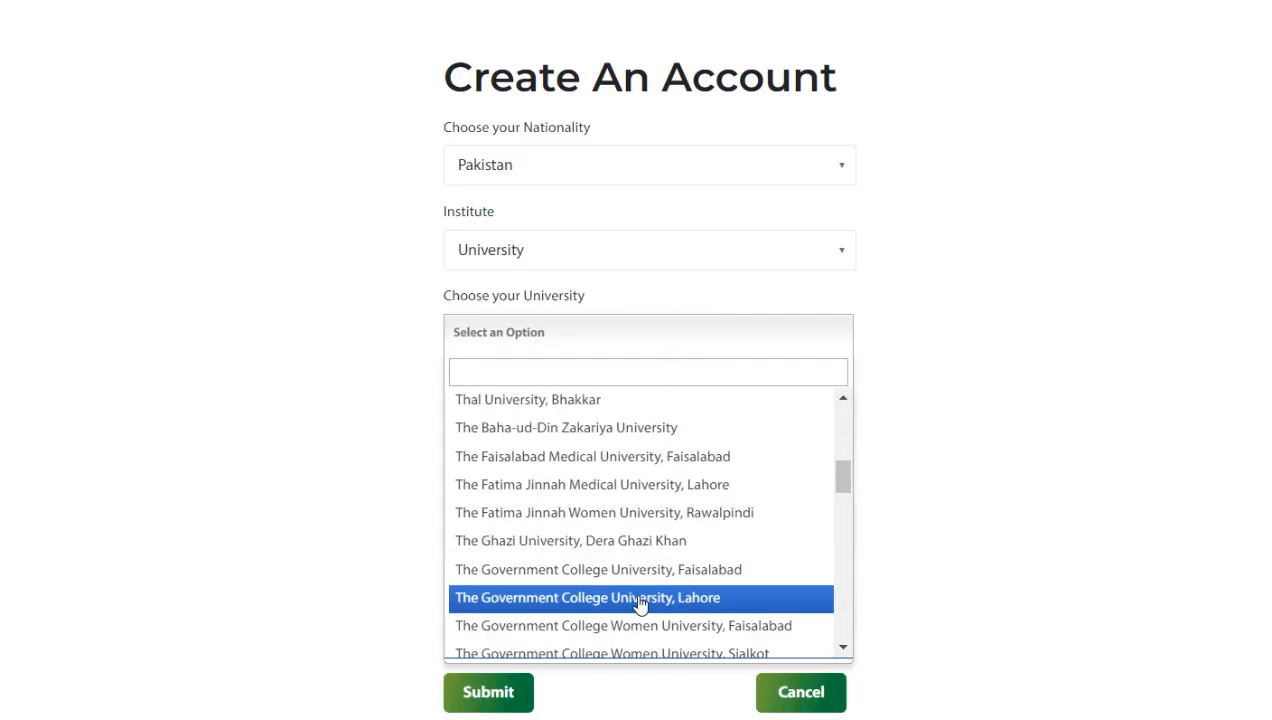
left_click(675, 540)
scroll(620, 390, "down", 1)
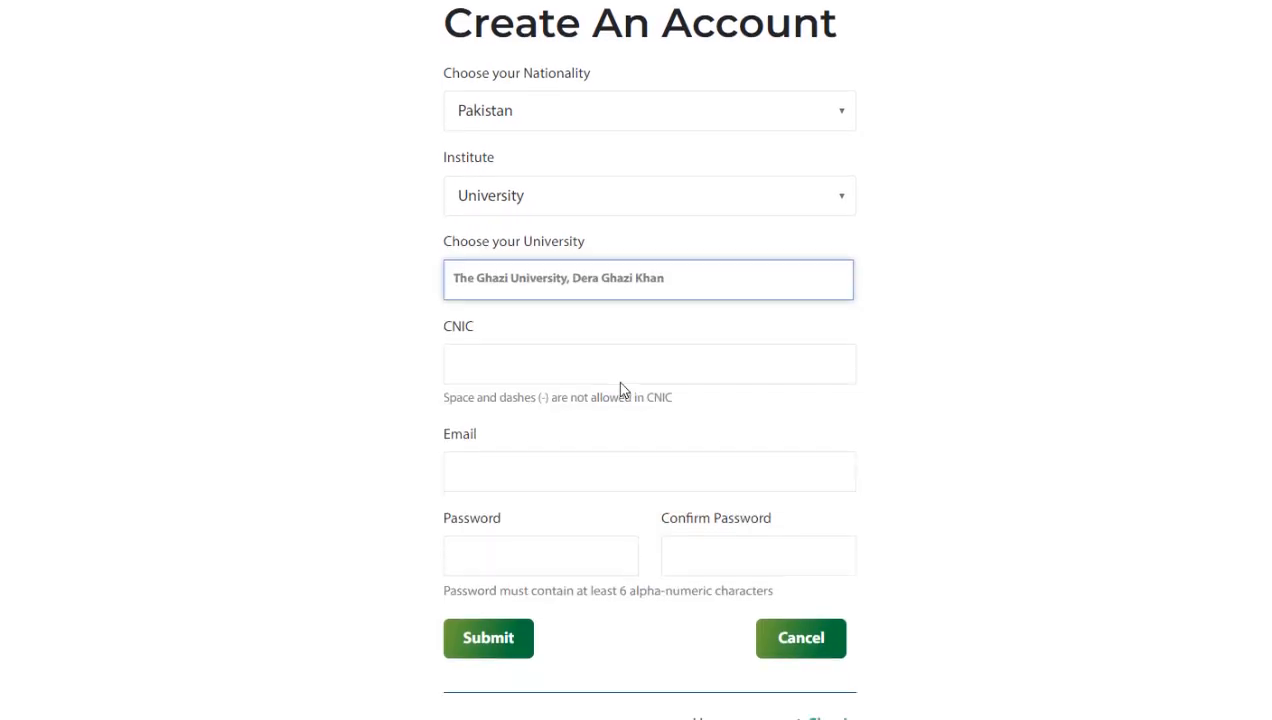
Examine the CNIC, Email and Password fields of the registration form, highlighting the Password label
left_click_drag(488, 284, 426, 412)
left_click(393, 447)
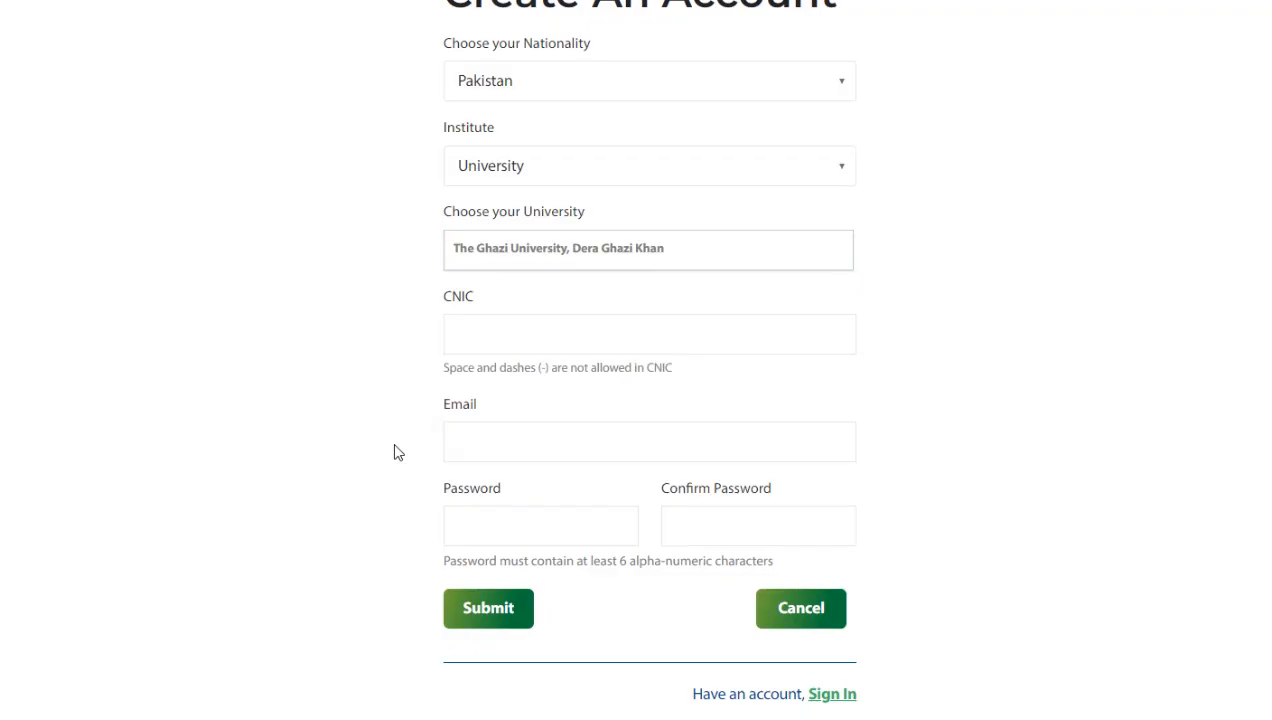
left_click_drag(505, 490, 420, 482)
left_click(421, 490)
left_click_drag(520, 496, 426, 486)
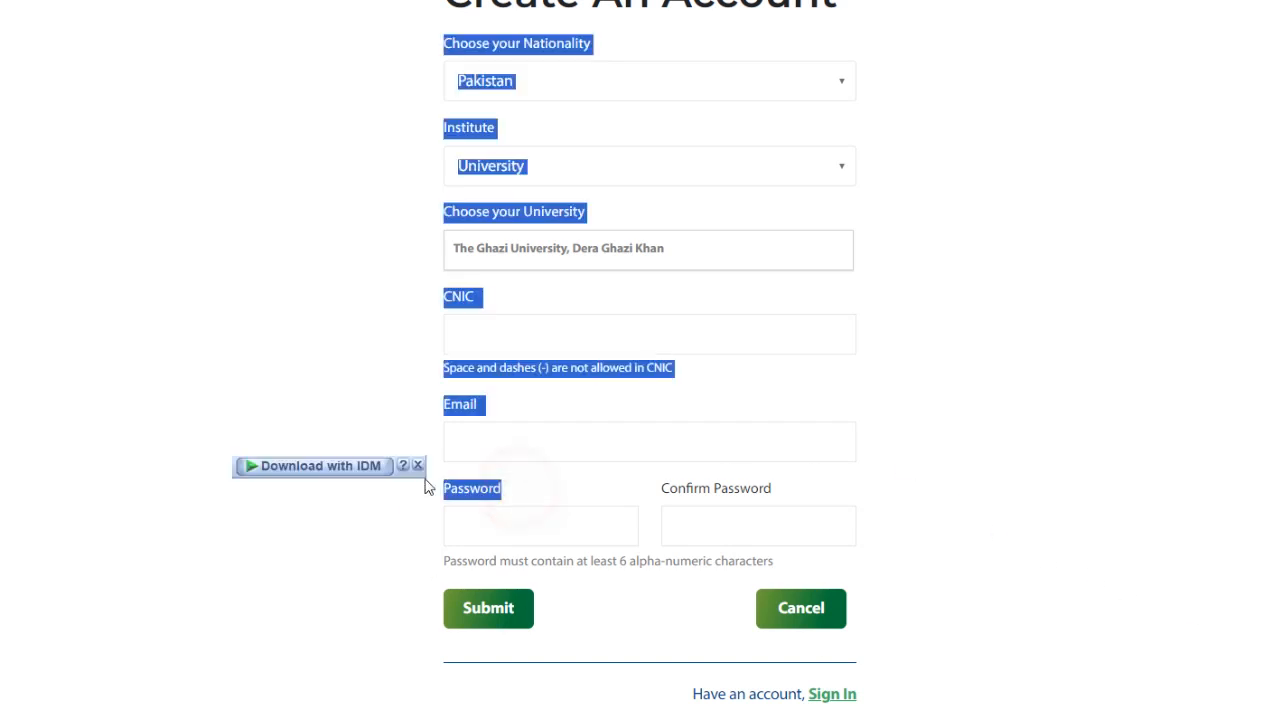
left_click(410, 502)
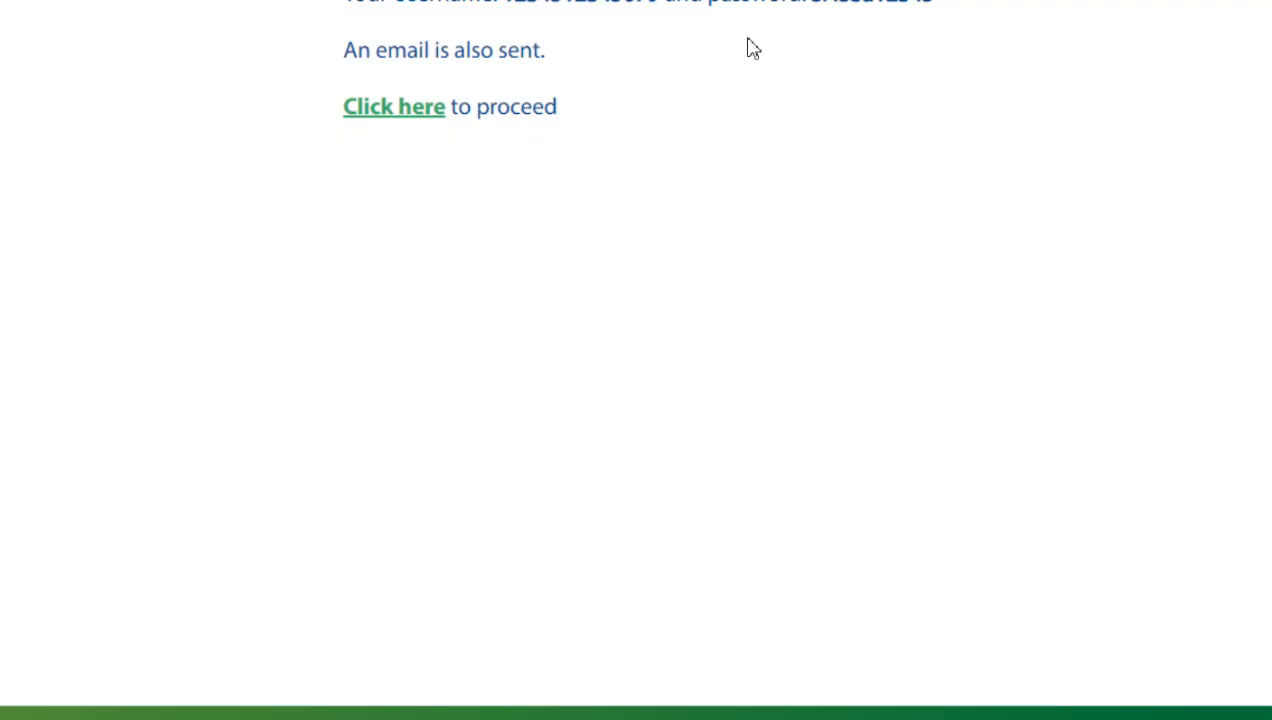
Proceed from the account confirmation to the sign-in form and enter the displayed captcha code
left_click(400, 128)
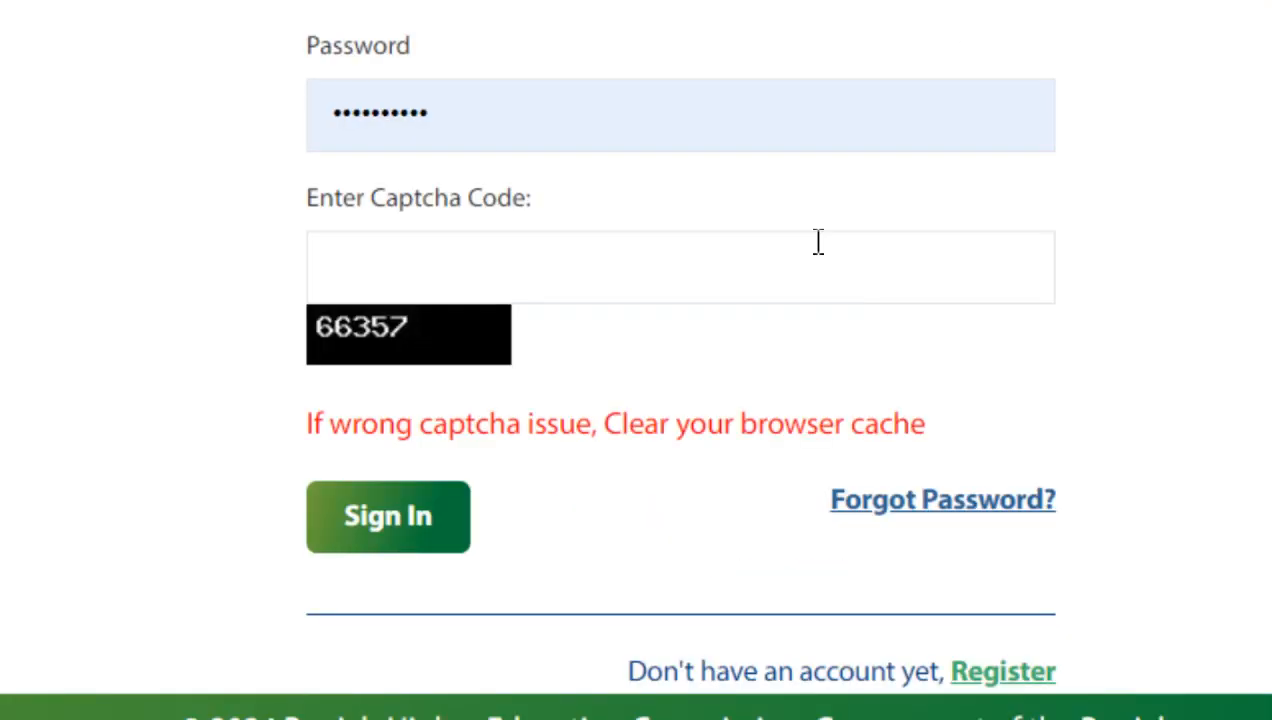
left_click(536, 194)
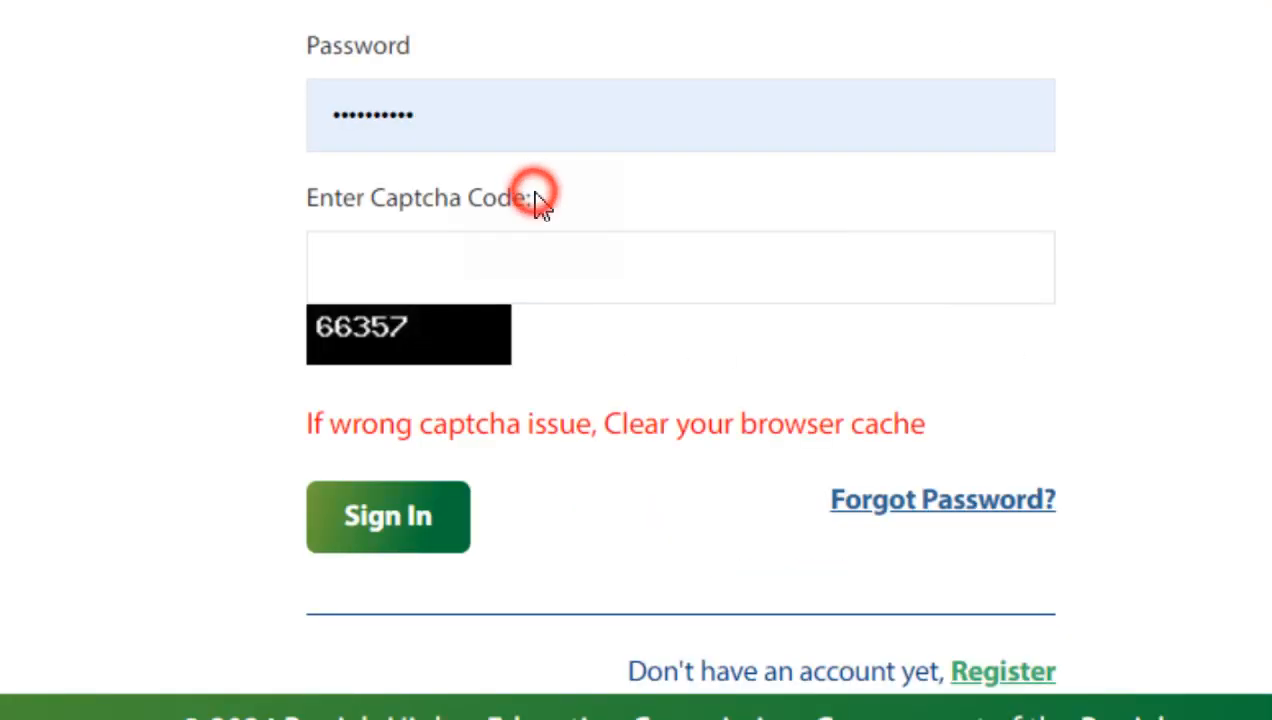
left_click_drag(536, 194, 284, 199)
left_click(215, 233)
left_click(388, 270)
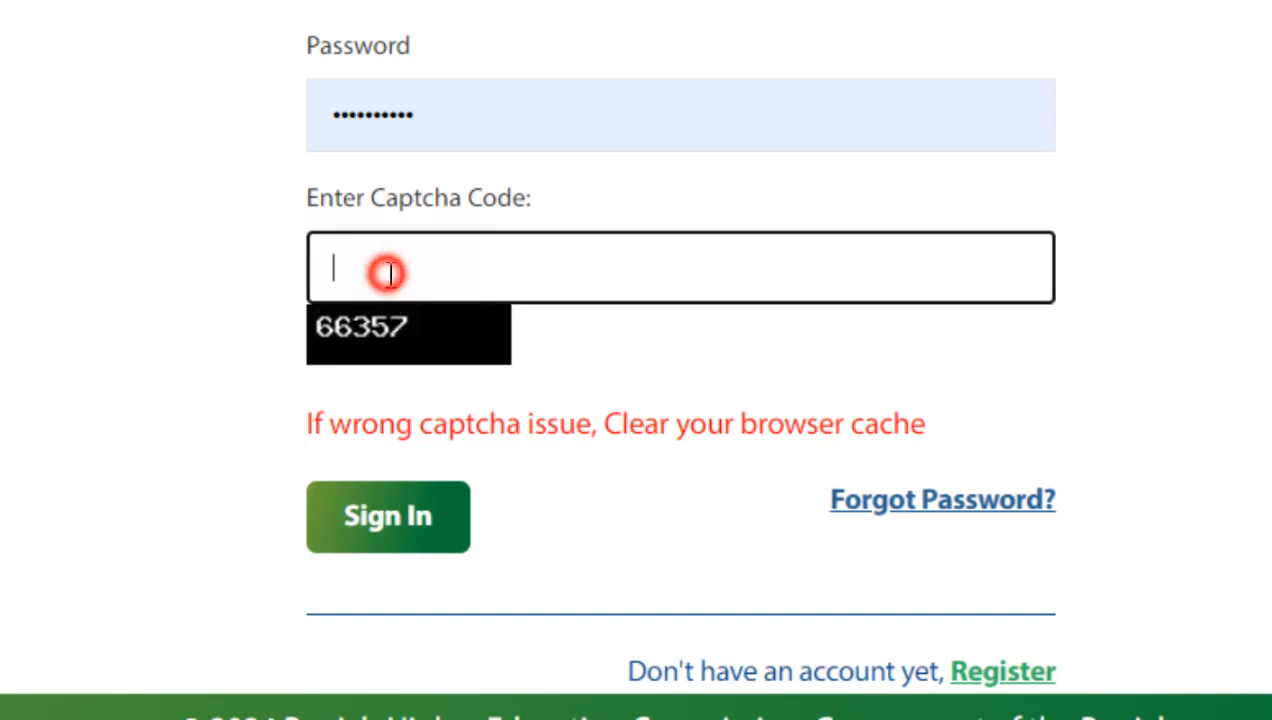
type("66357")
left_click(212, 300)
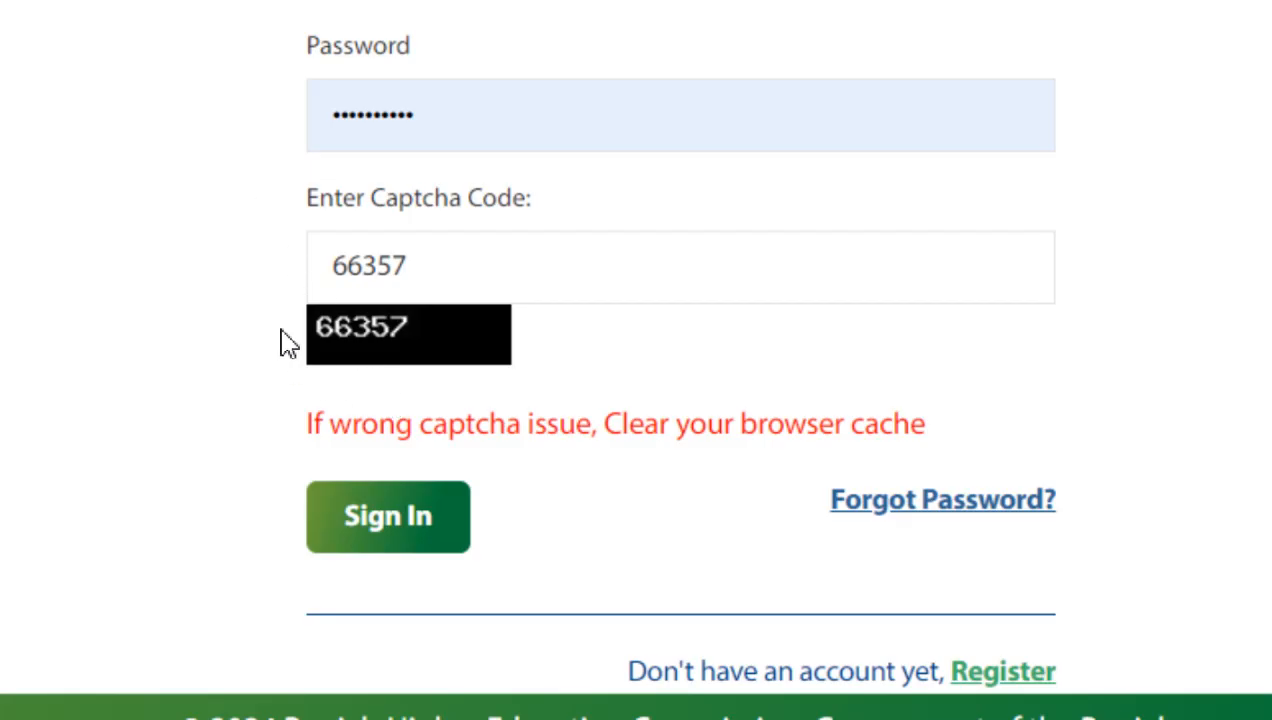
Sign in to the scholarship portal and read through the sample affidavit
left_click(436, 531)
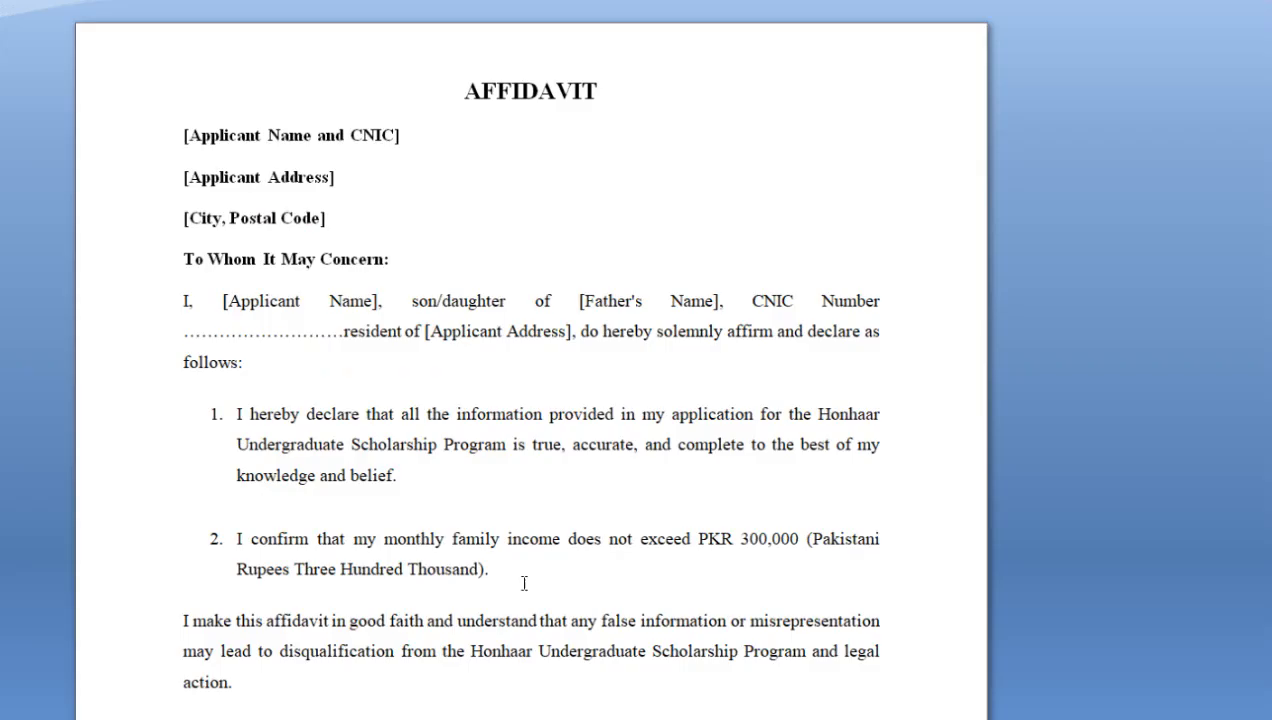
scroll(493, 491, "down", 6)
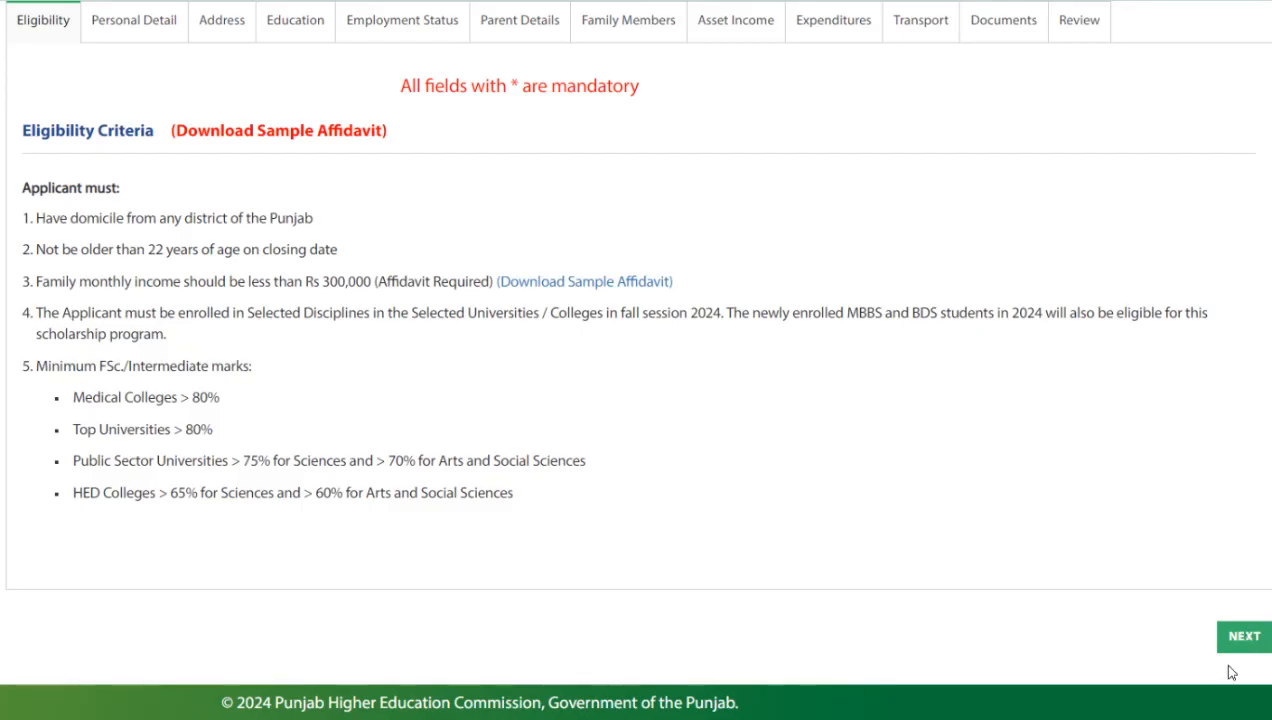
Proceed from the eligibility criteria to the Personal Detail section of the application
left_click(1230, 667)
left_click(1241, 658)
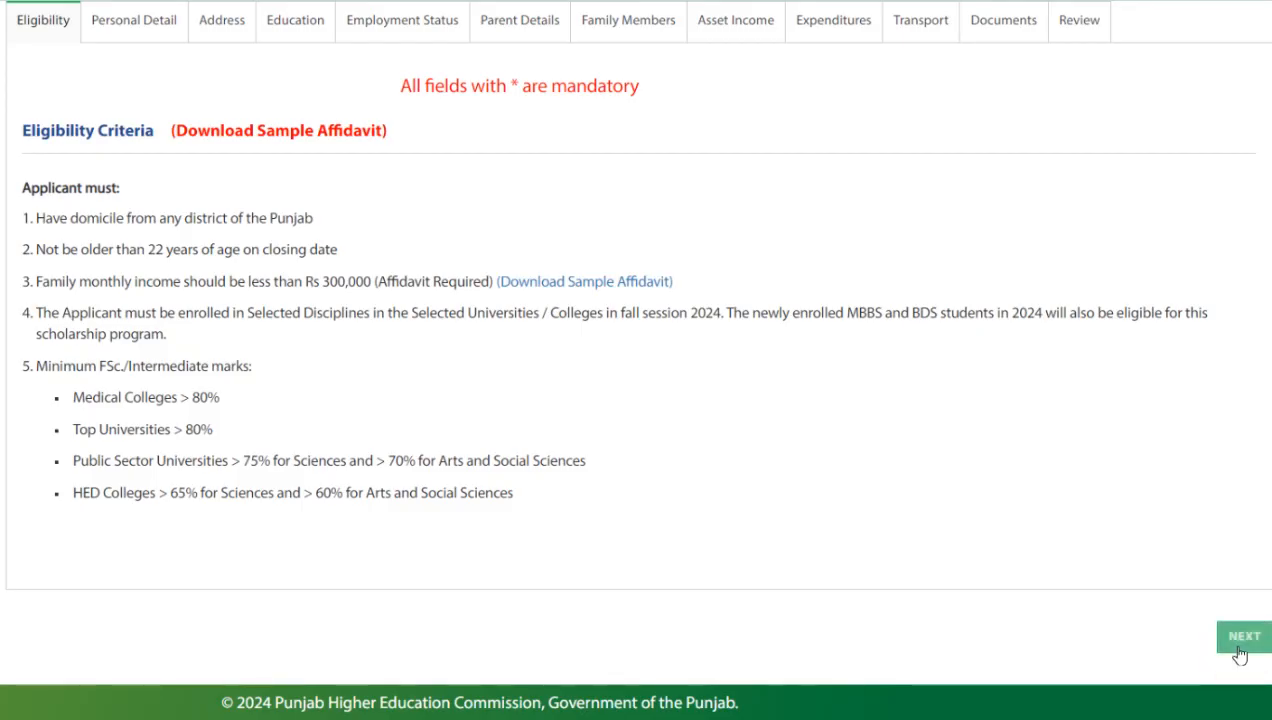
left_click(1240, 655)
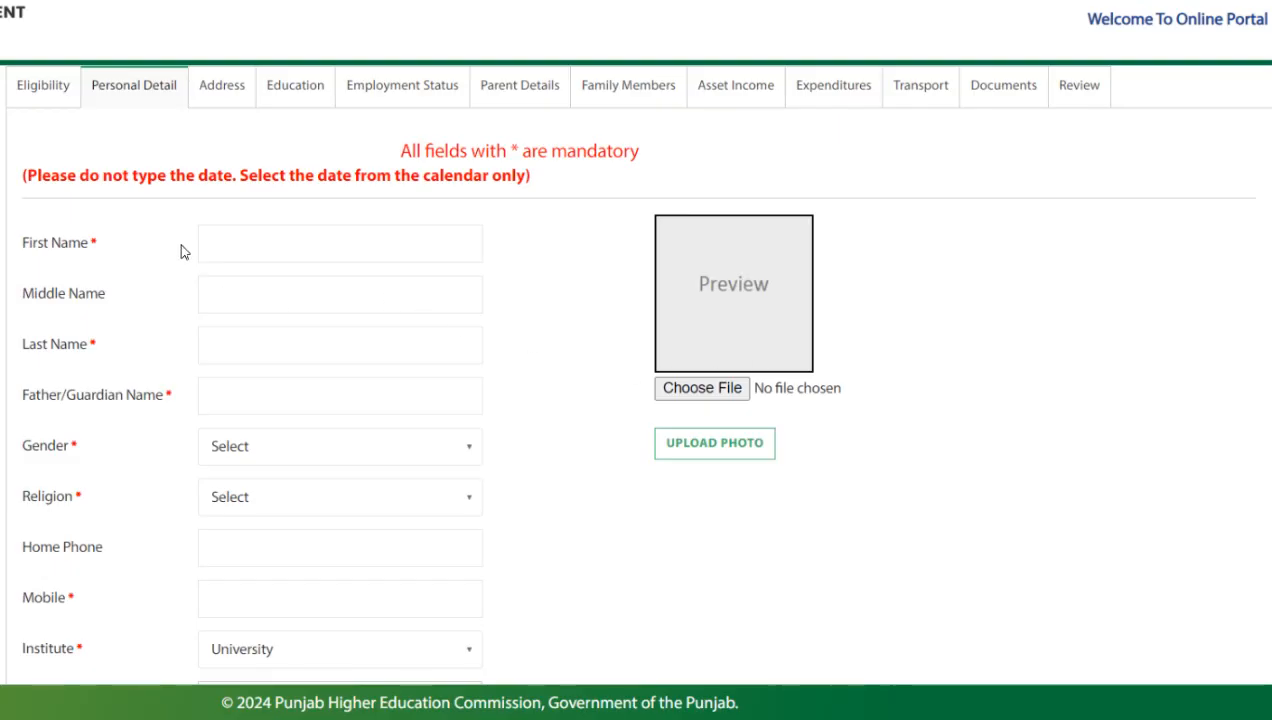
Examine the First, Middle and Last Name fields, highlighting their labels and the asterisk in the mandatory-fields note
scroll(166, 245, "down", 1)
left_click_drag(24, 136, 94, 163)
left_click_drag(25, 198, 104, 192)
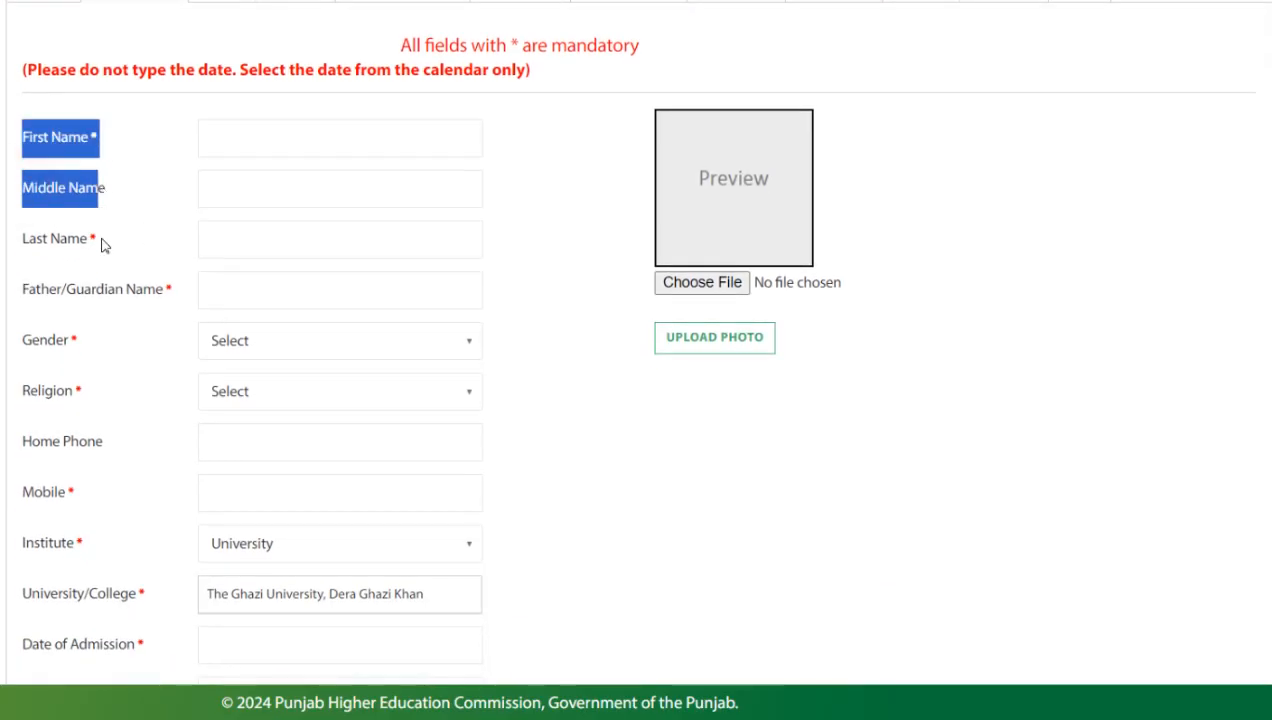
left_click_drag(26, 244, 92, 246)
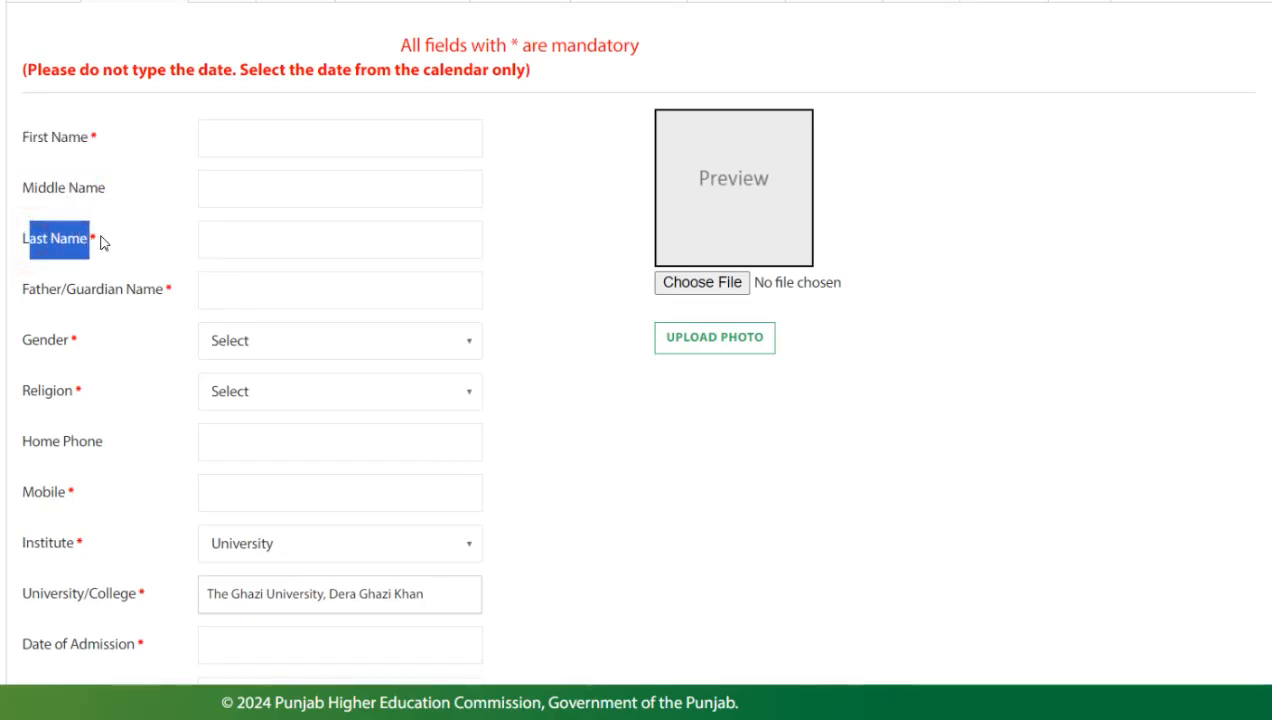
left_click_drag(518, 47, 516, 42)
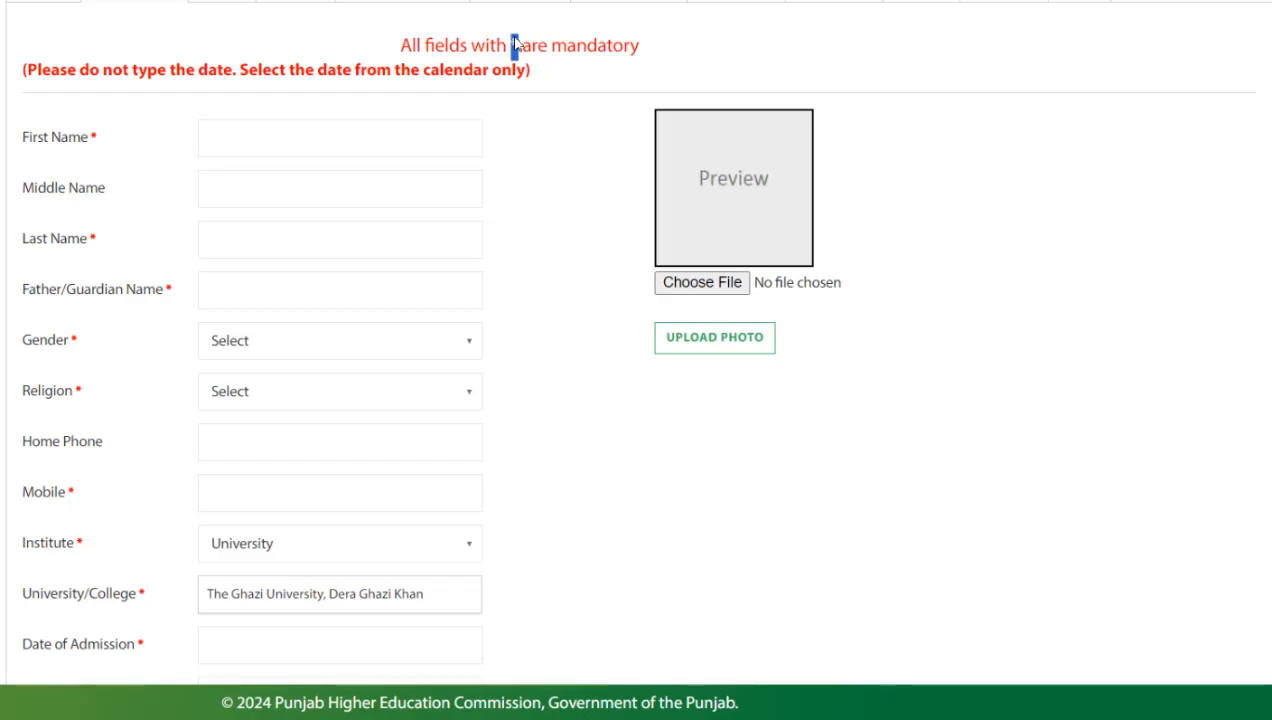
left_click(535, 200)
left_click_drag(23, 136, 185, 149)
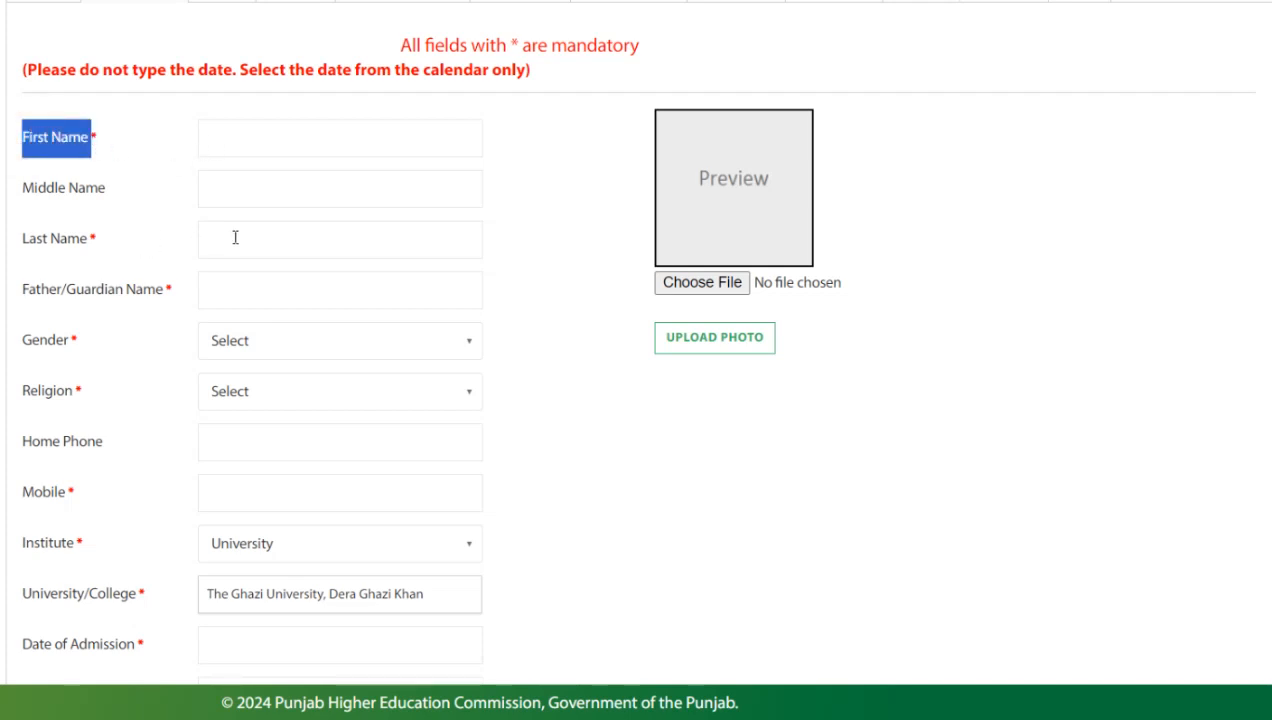
left_click(128, 145)
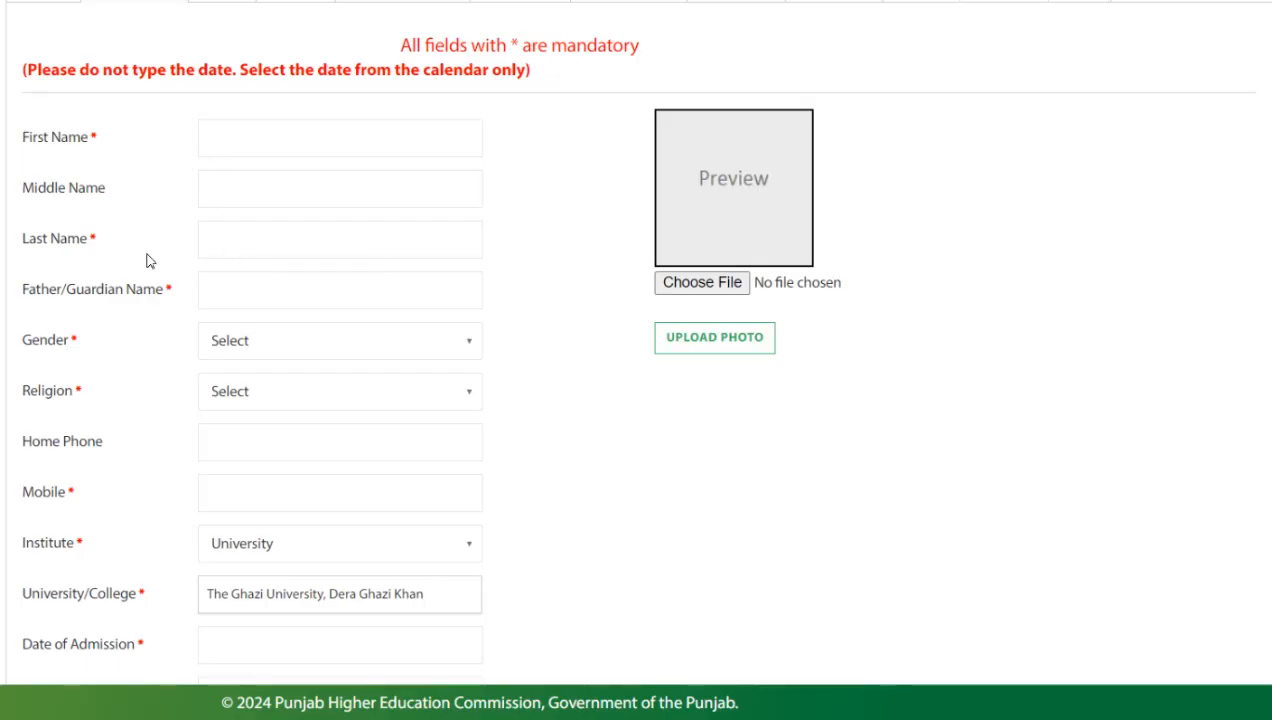
Examine the Father/Guardian Name, Gender, Religion and Mobile fields, viewing the available gender and religion options
left_click_drag(165, 292, 28, 288)
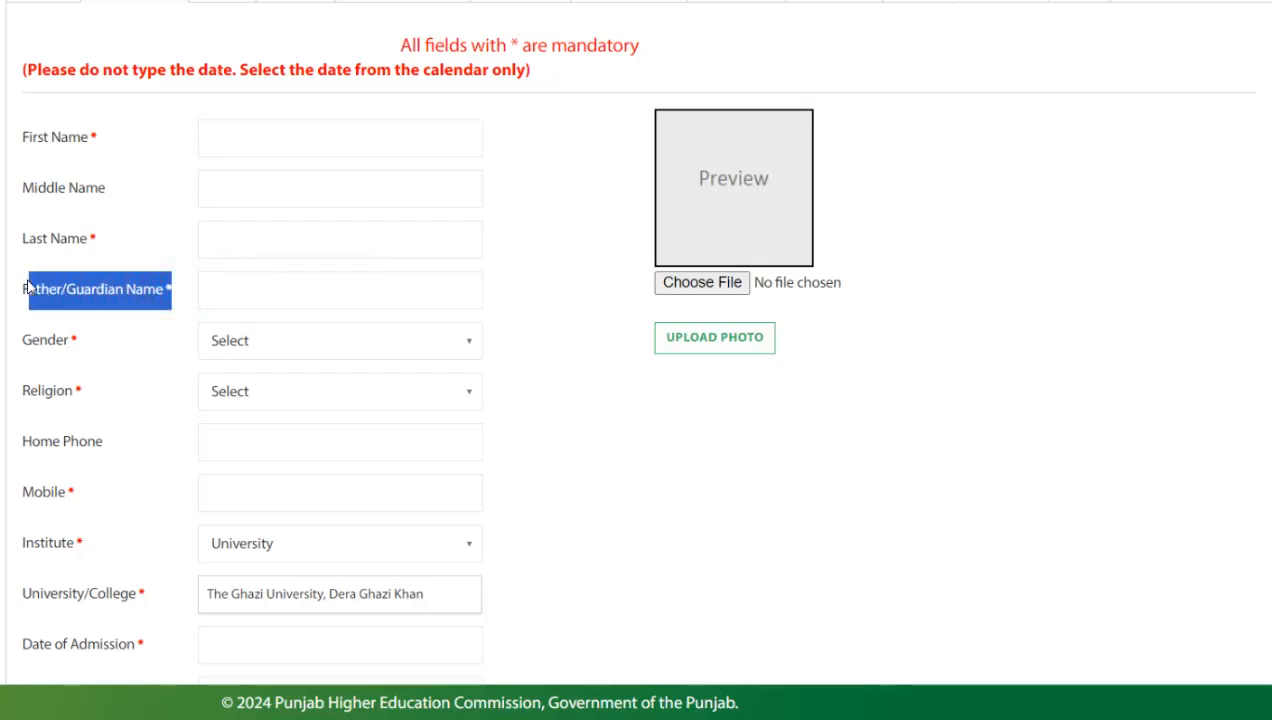
left_click_drag(82, 342, 47, 342)
left_click(226, 339)
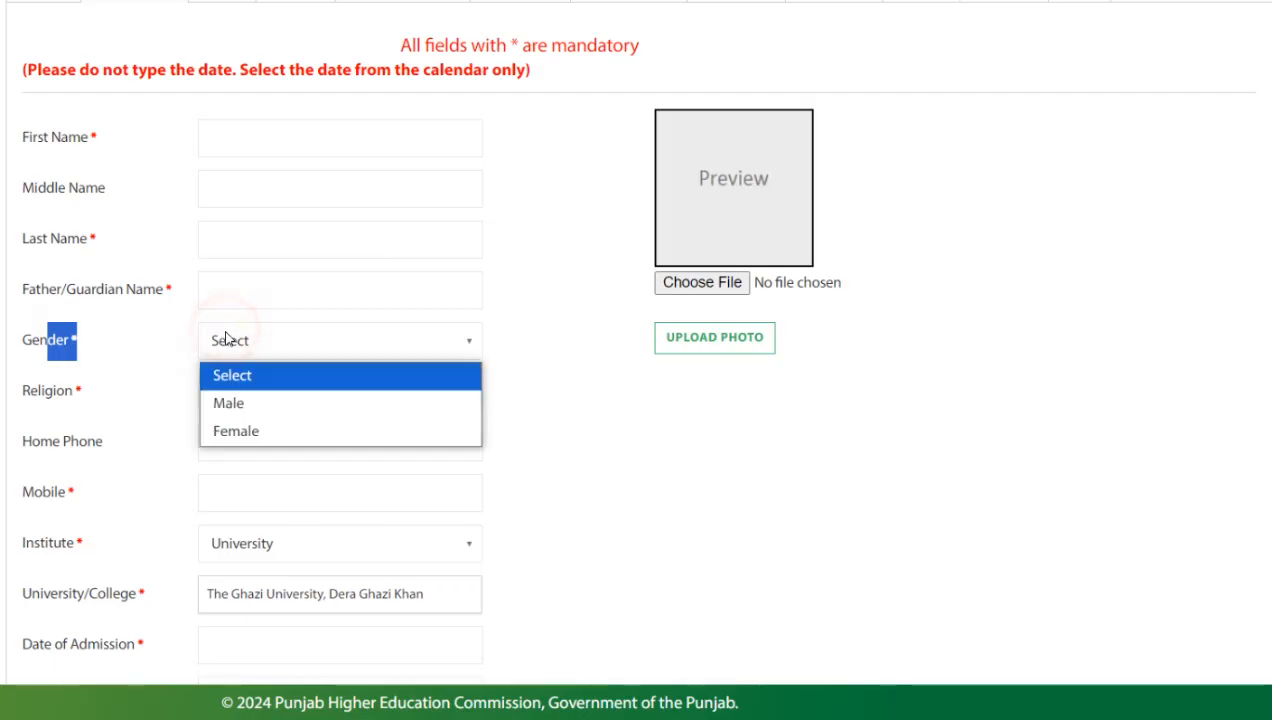
left_click(152, 391)
left_click(277, 402)
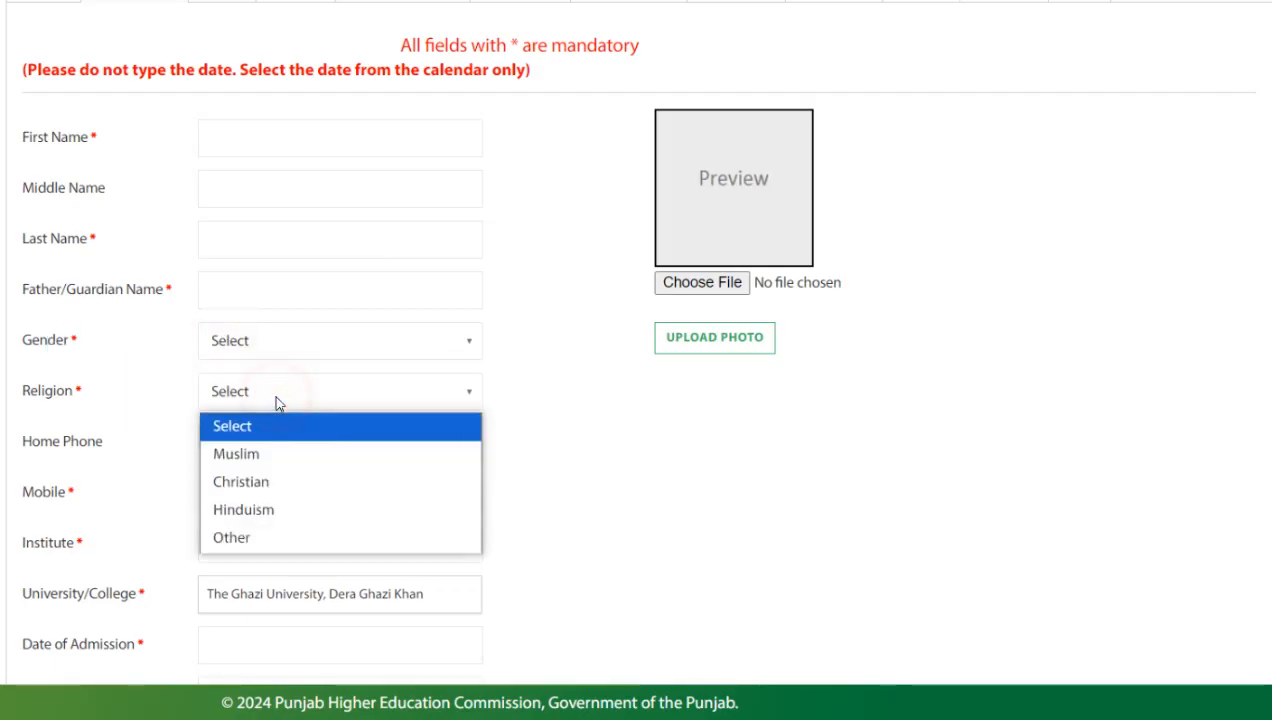
left_click(165, 403)
scroll(94, 395, "down", 1)
left_click_drag(94, 389, 34, 388)
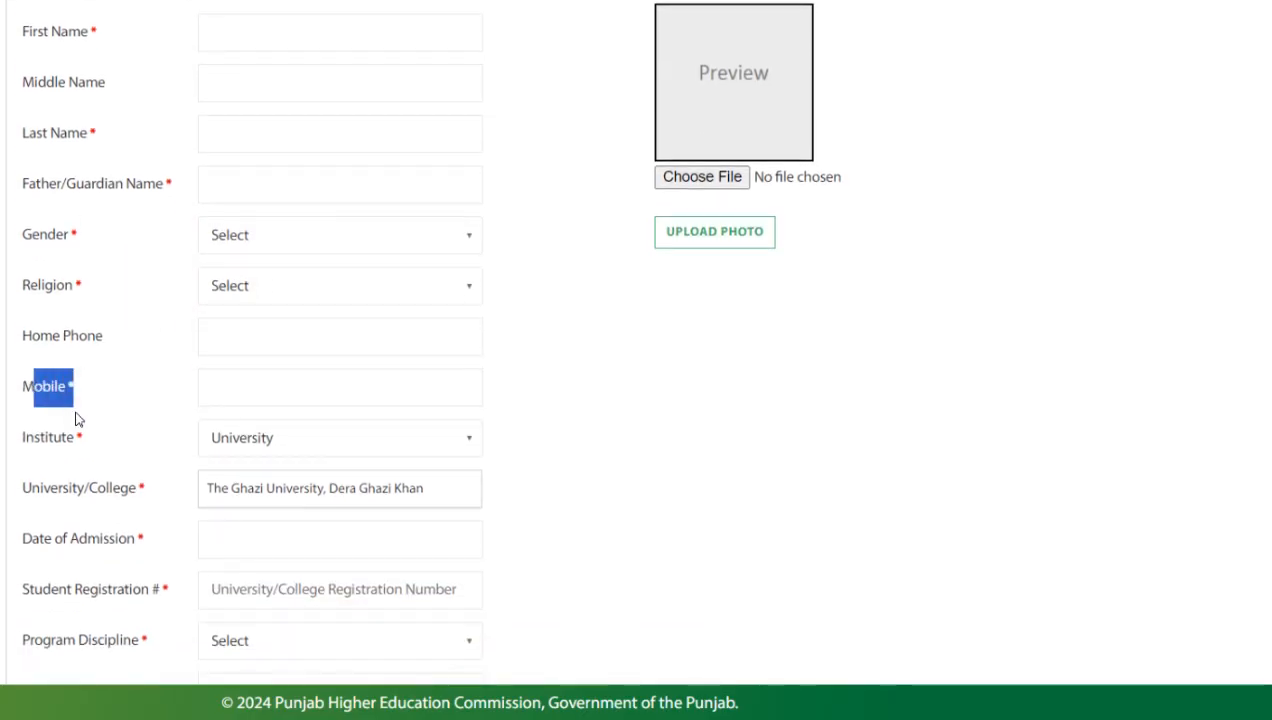
View the institute type options and keep University selected
scroll(85, 425, "down", 1)
left_click(275, 340)
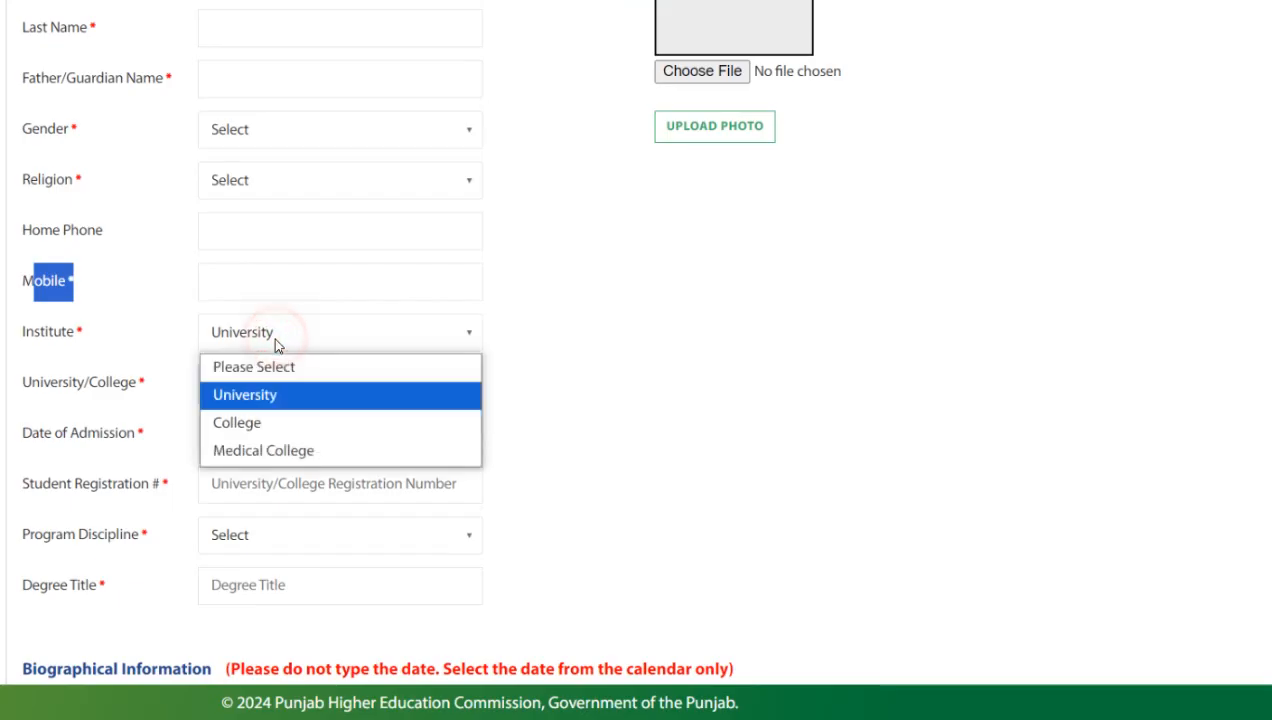
left_click(268, 403)
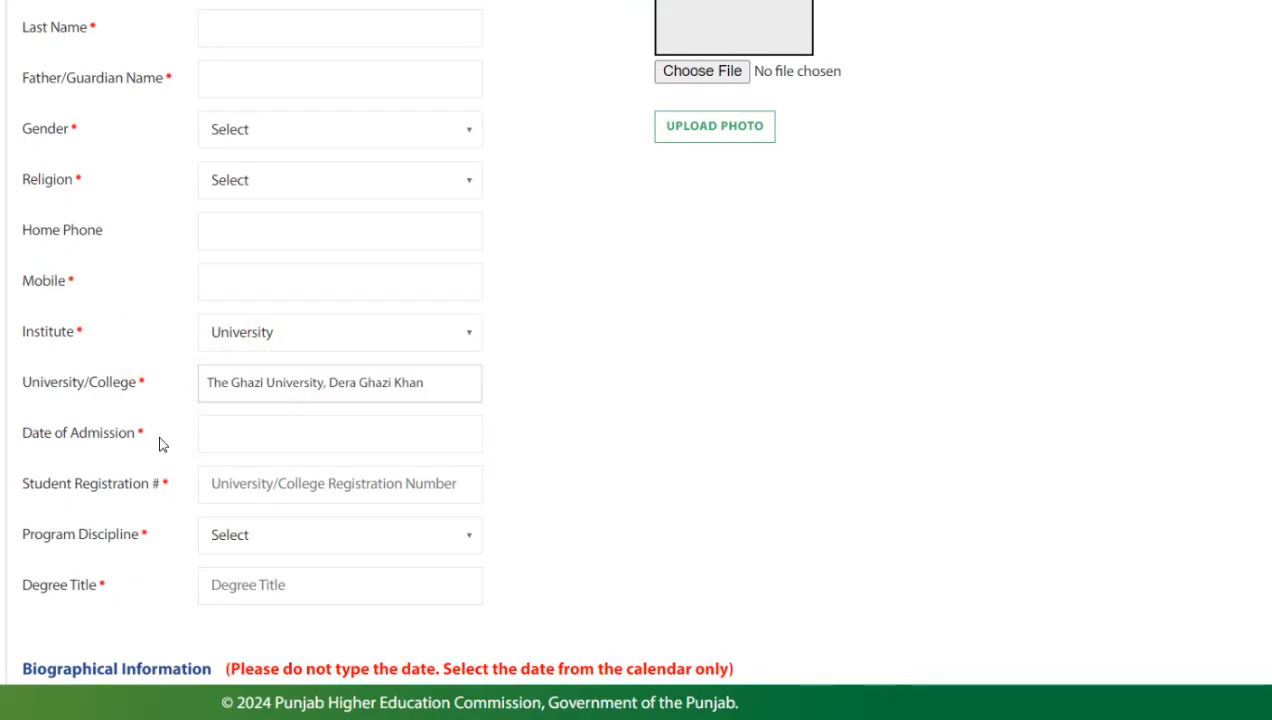
Highlight the Date of Admission and Student Registration # labels in the personal details
left_click_drag(150, 437, 27, 428)
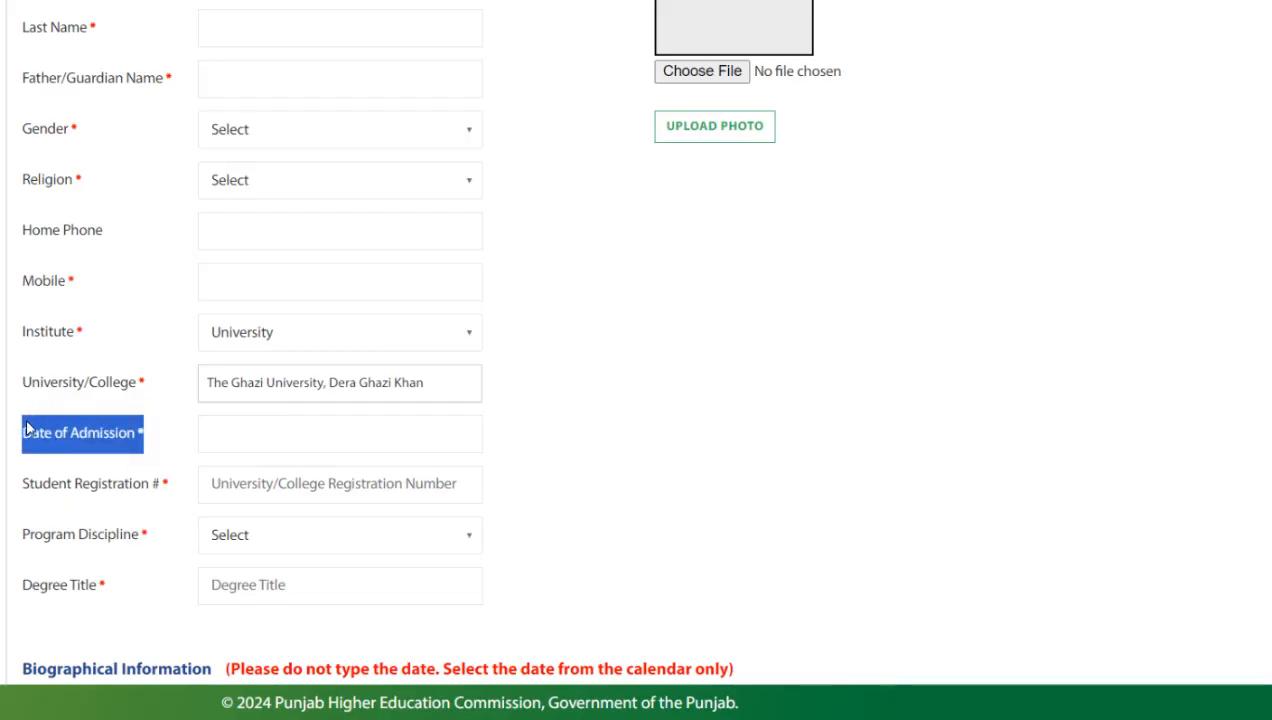
left_click(164, 449)
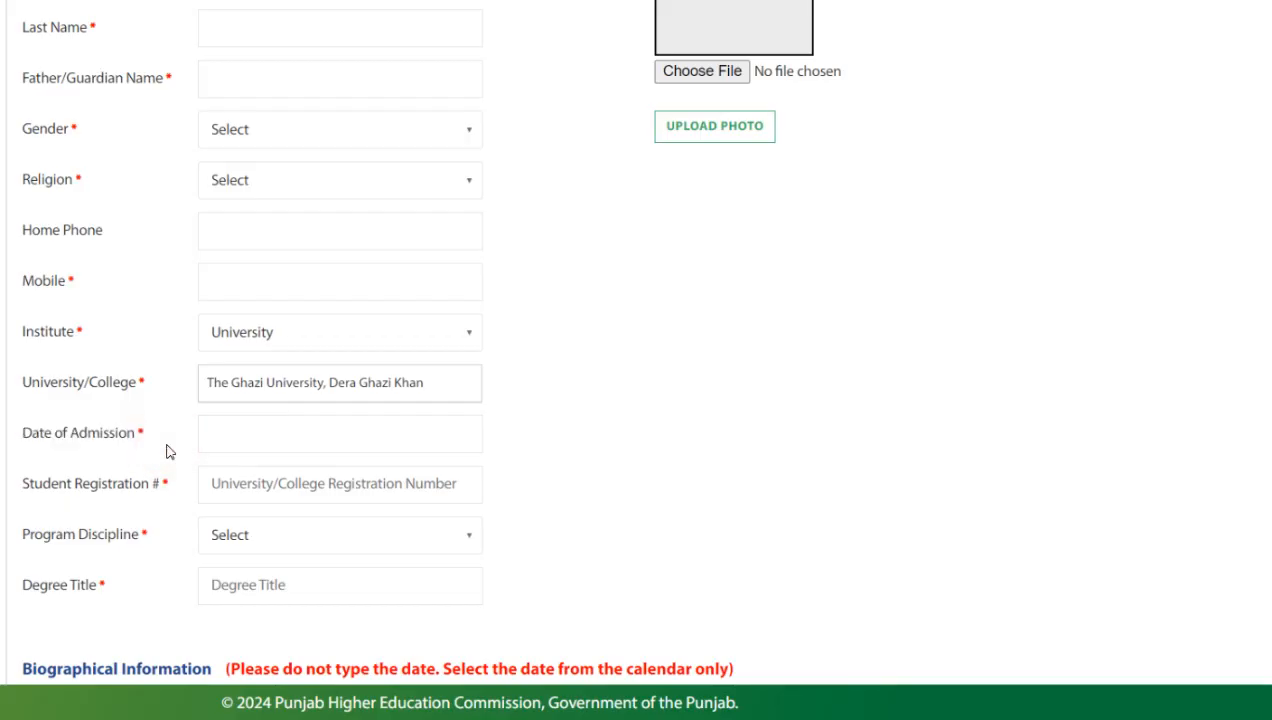
left_click_drag(176, 494, 44, 488)
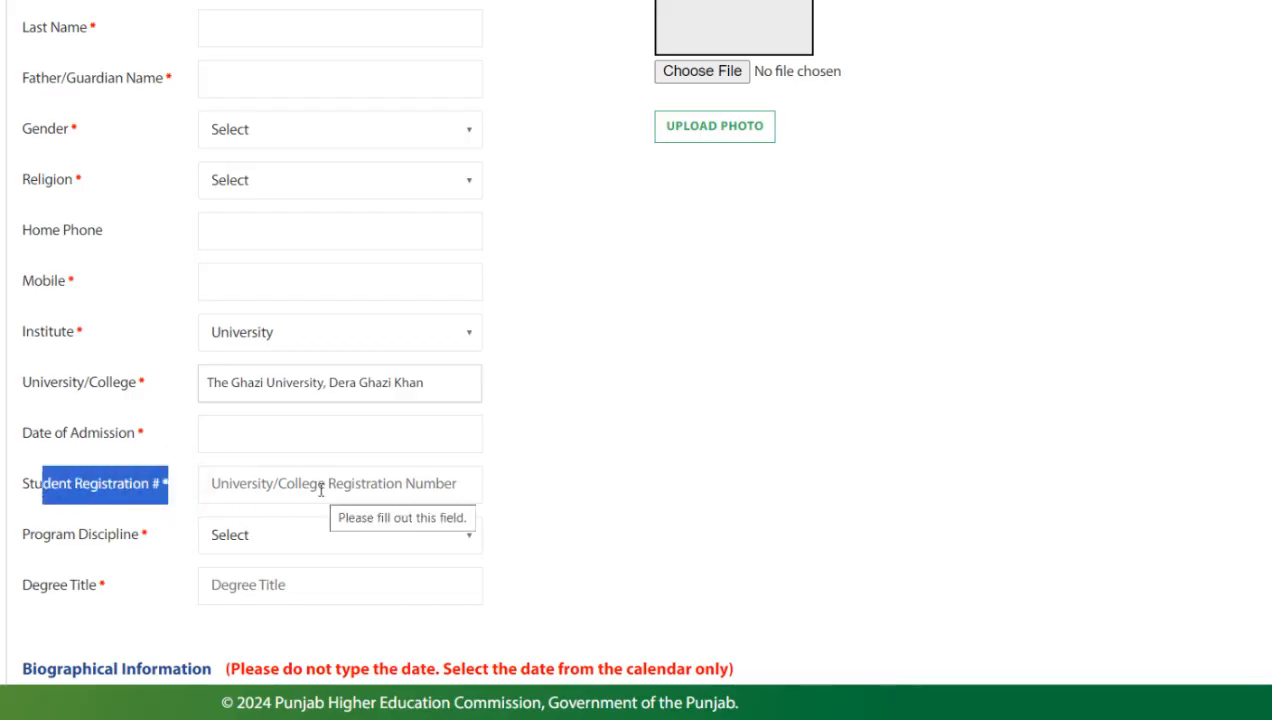
left_click(529, 487)
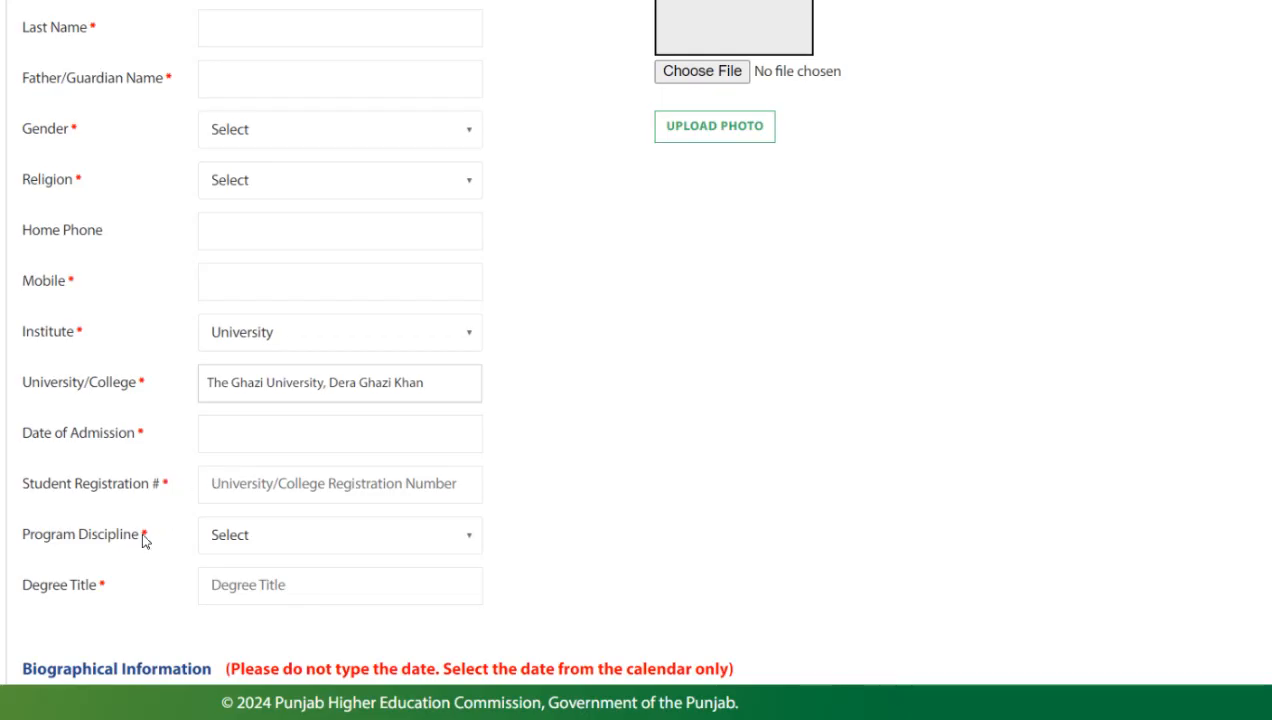
Highlight the Program Discipline label, look through the disciplines and choose Cyber Security
left_click_drag(152, 541, 30, 545)
scroll(336, 490, "down", 1)
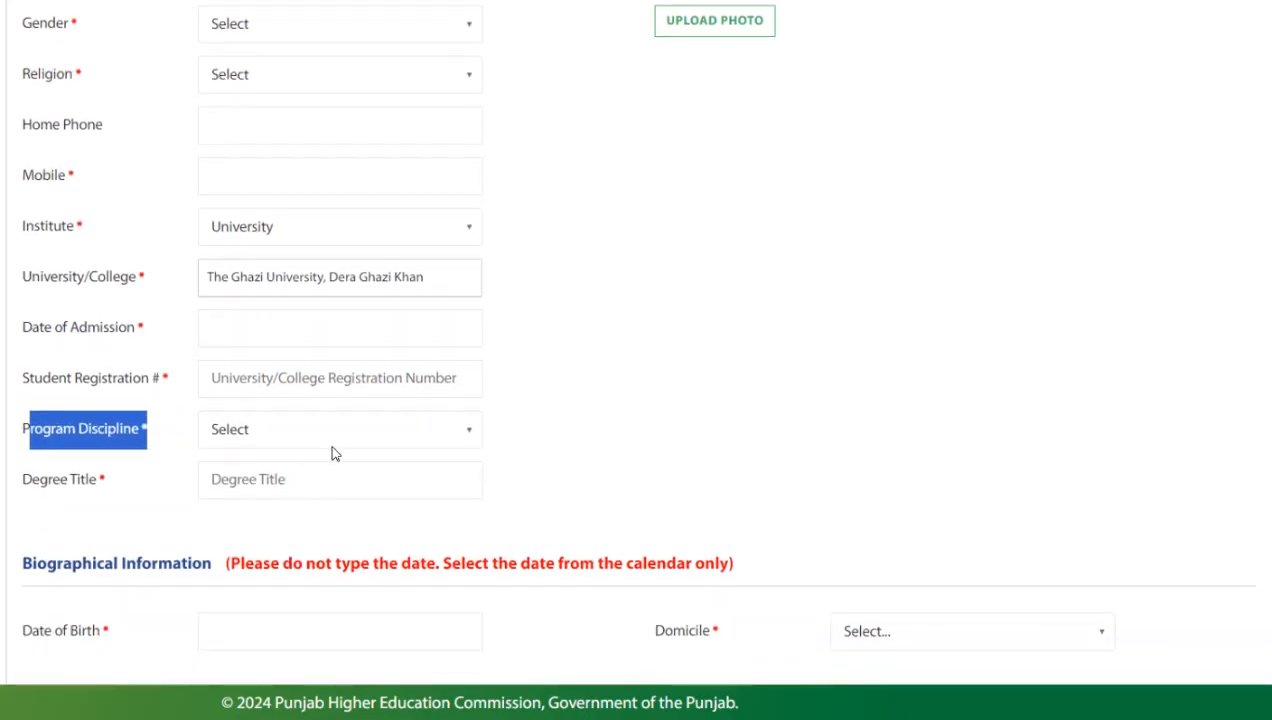
left_click(333, 437)
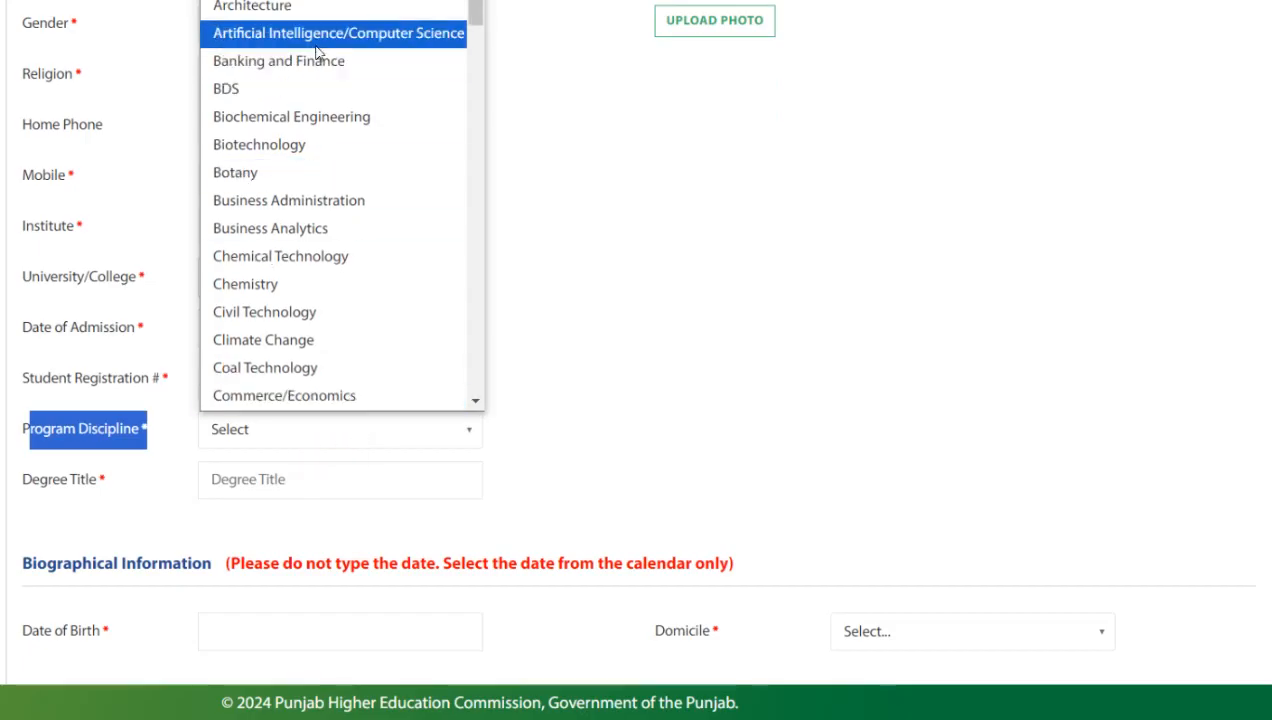
scroll(307, 160, "down", 1)
scroll(295, 315, "down", 8)
scroll(318, 193, "up", 6)
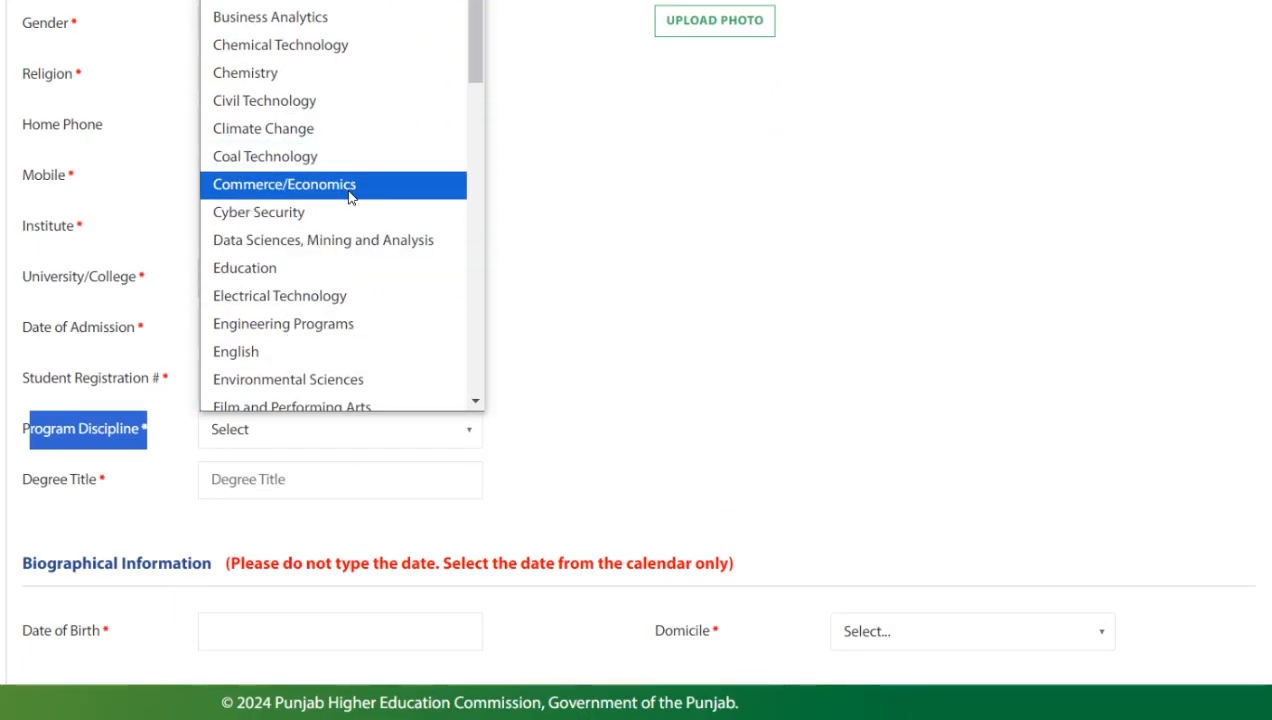
left_click(351, 218)
Examine the Degree Title field and highlight the Biographical Information heading
scroll(253, 453, "down", 1)
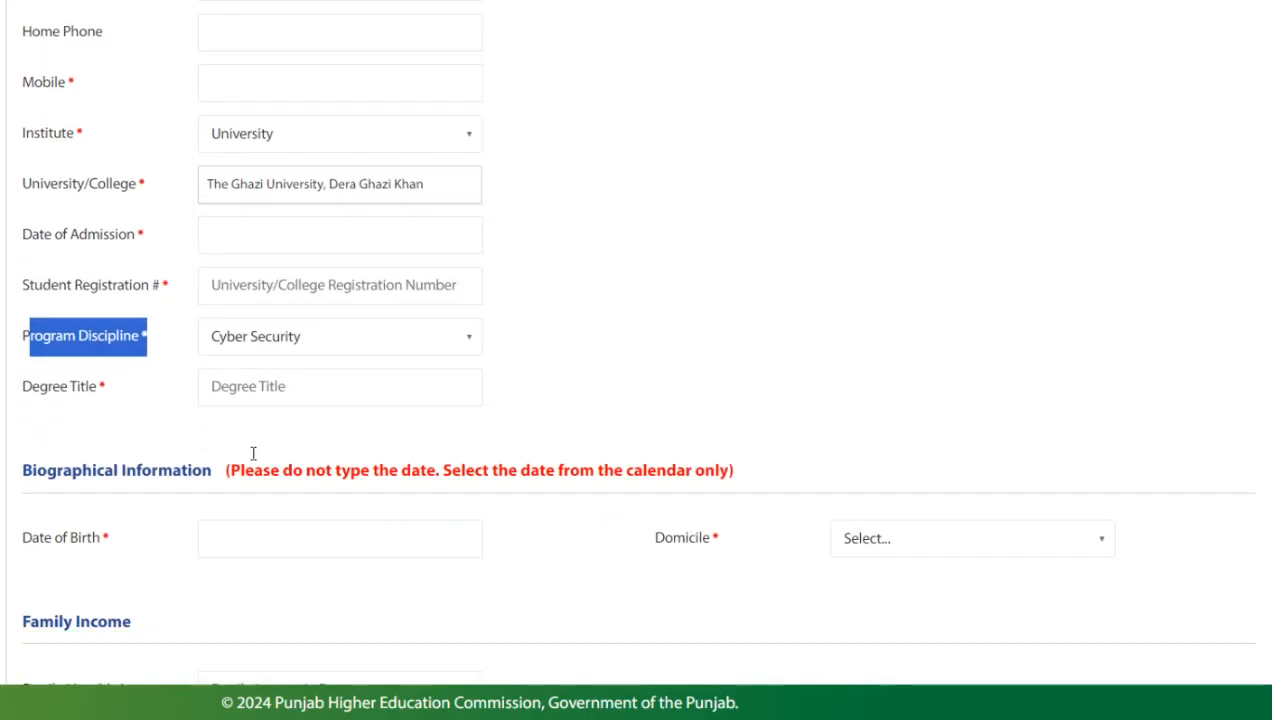
left_click(358, 380)
left_click(318, 412)
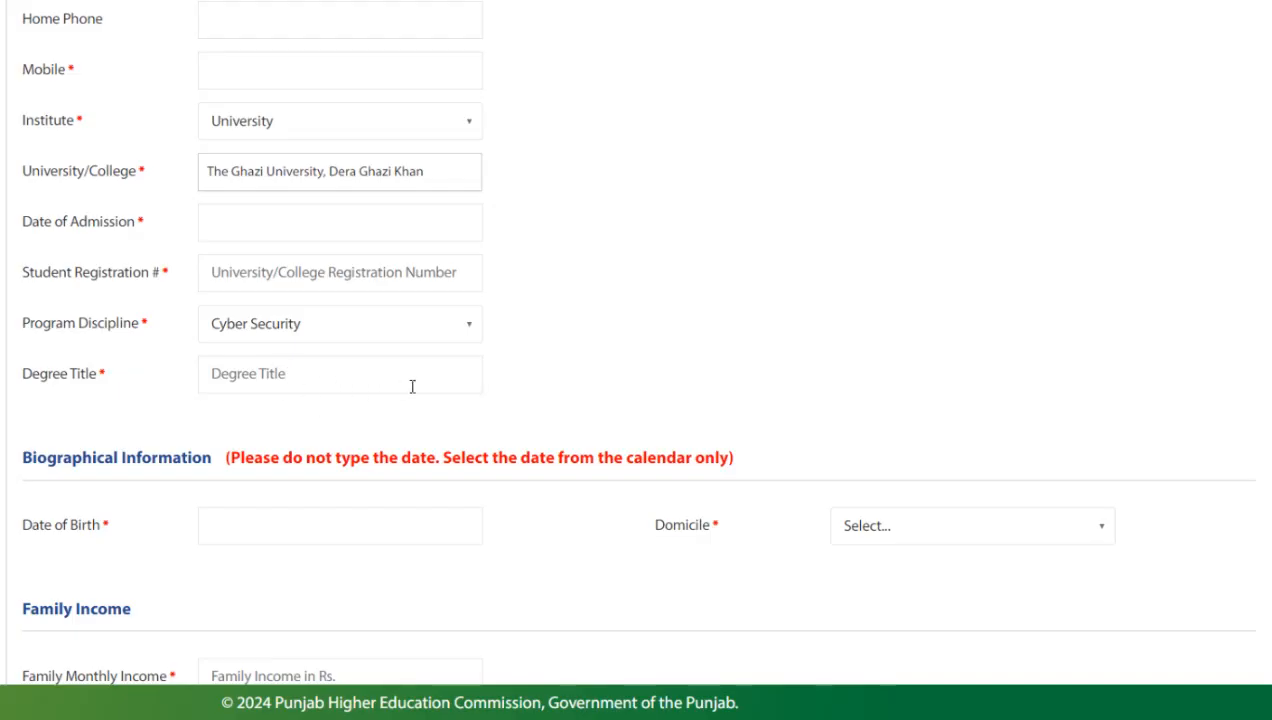
scroll(443, 374, "down", 3)
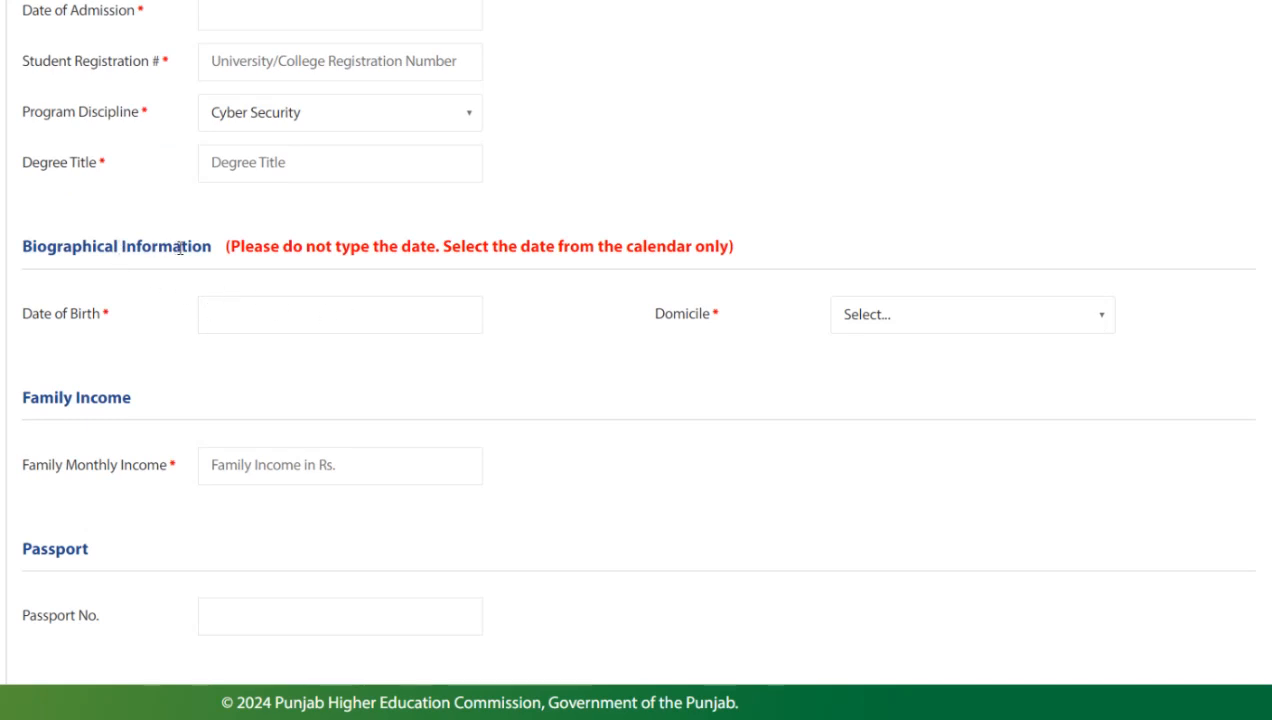
left_click_drag(221, 246, 57, 246)
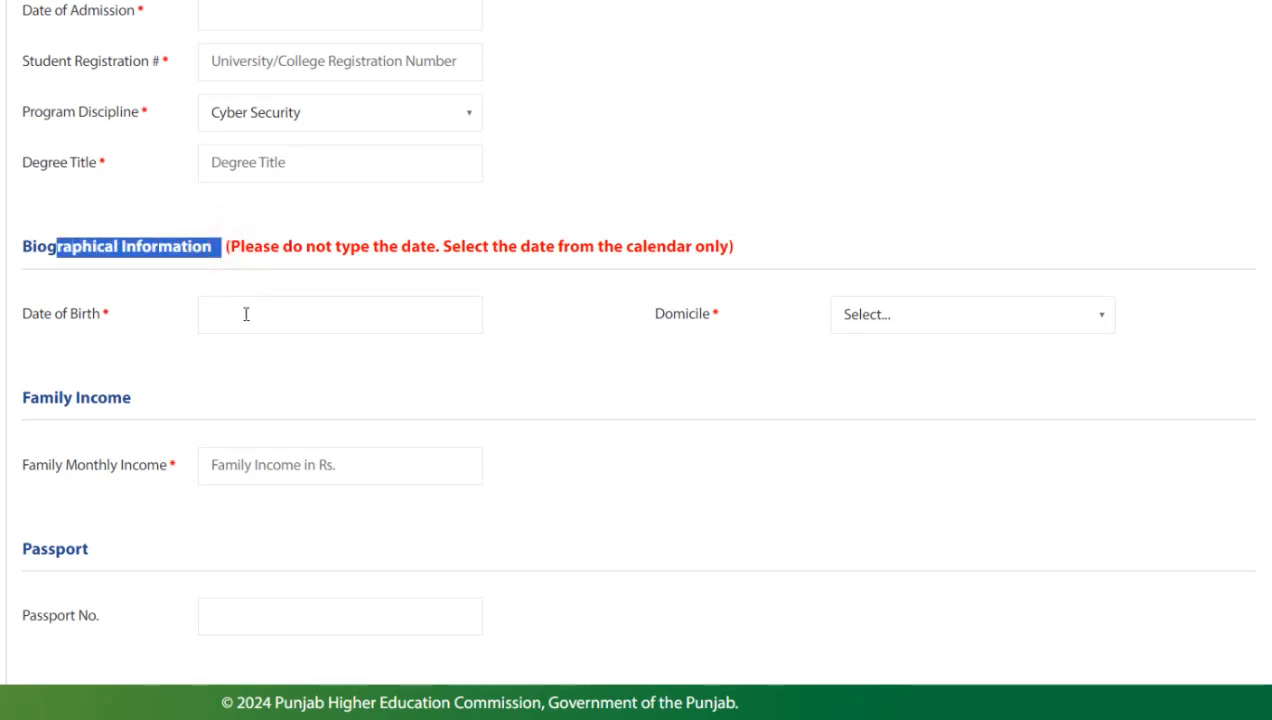
Set the applicant's date of birth from the calendar by choosing its year, month and day
left_click(340, 316)
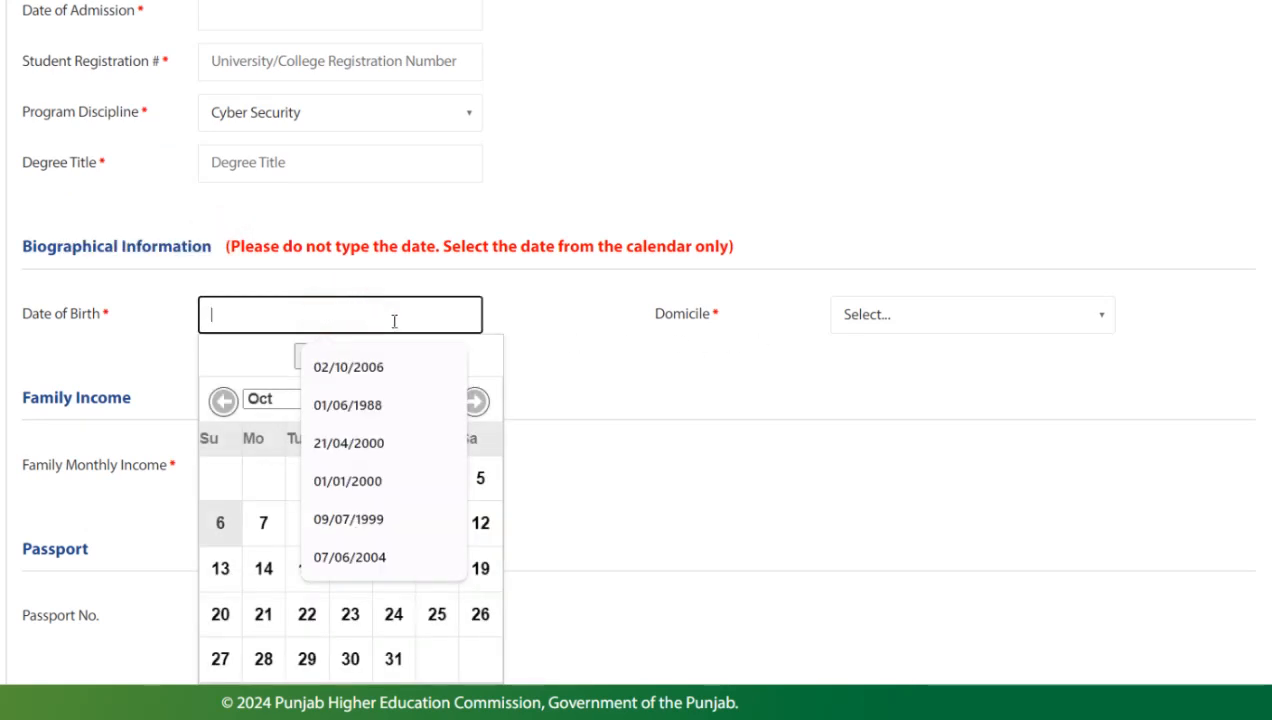
left_click(490, 371)
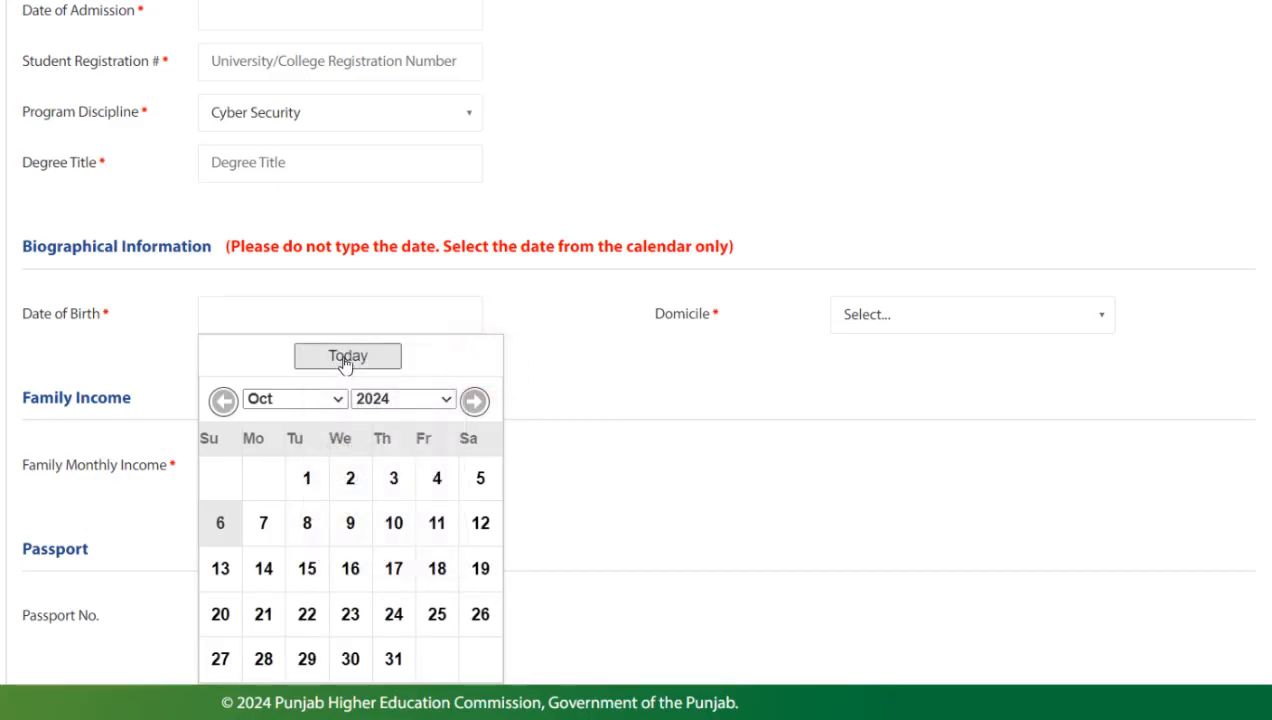
left_click(414, 400)
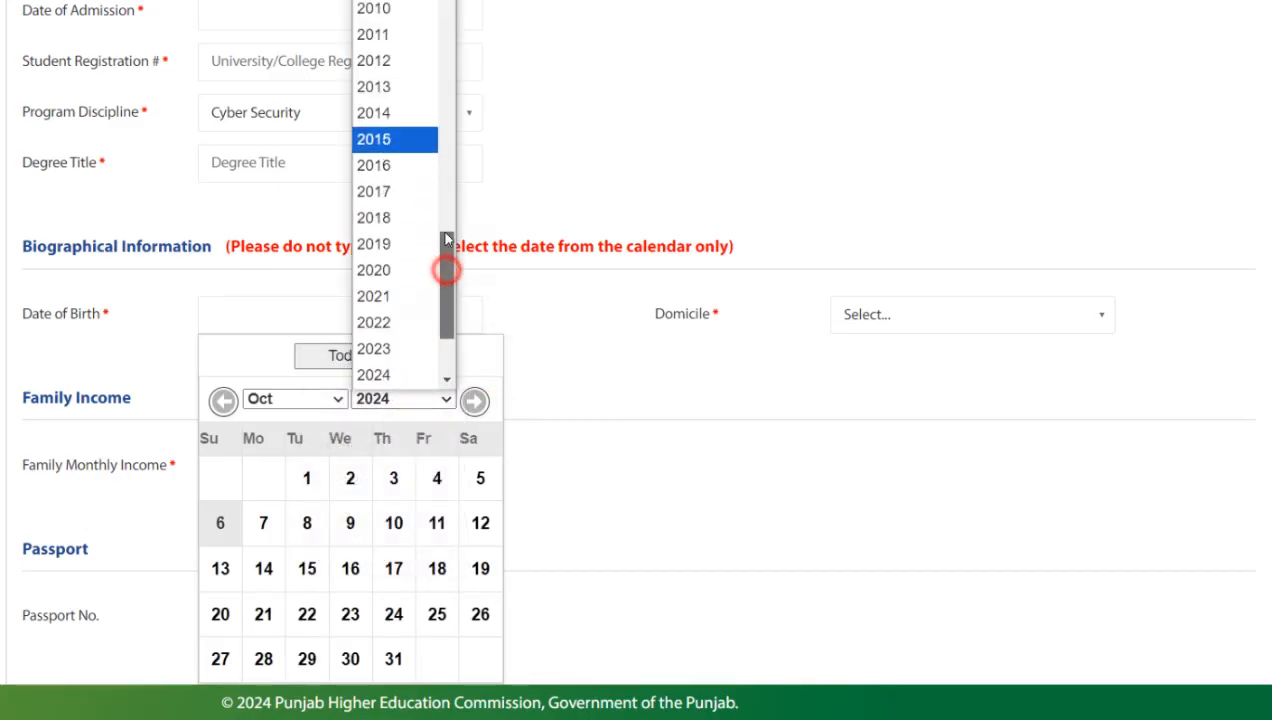
left_click_drag(446, 270, 449, 182)
left_click(391, 207)
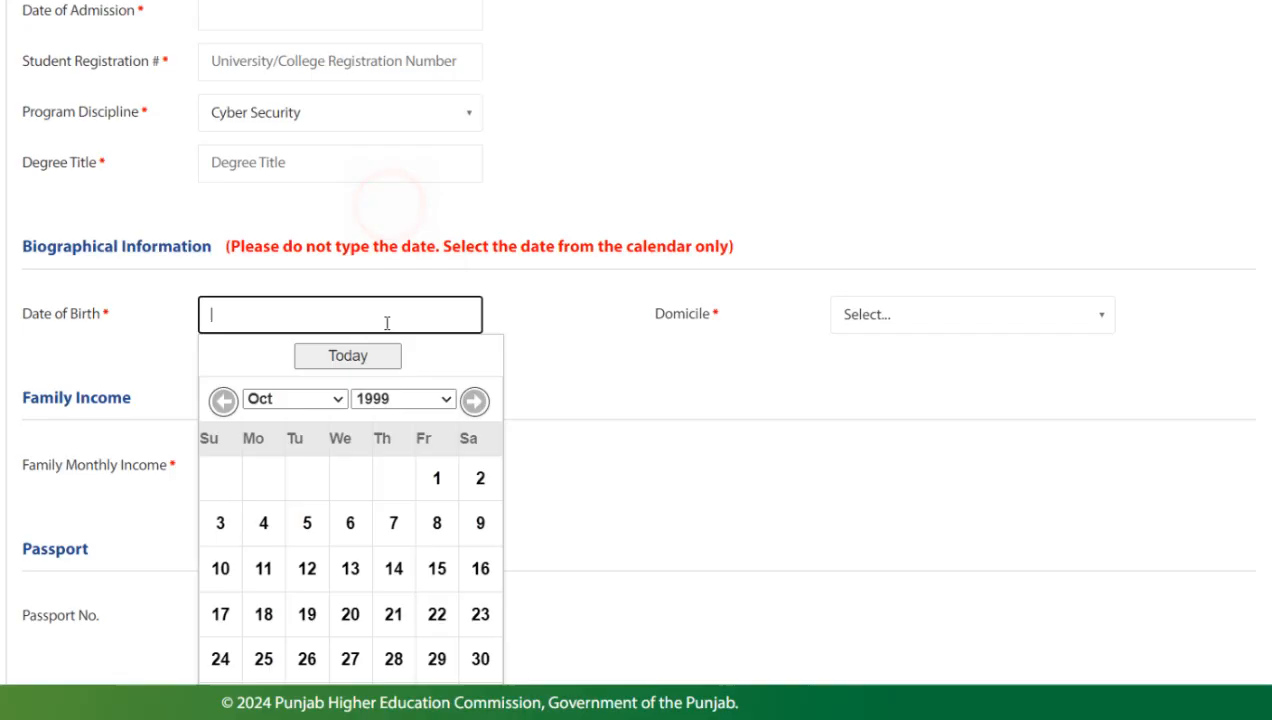
left_click(313, 399)
left_click(289, 294)
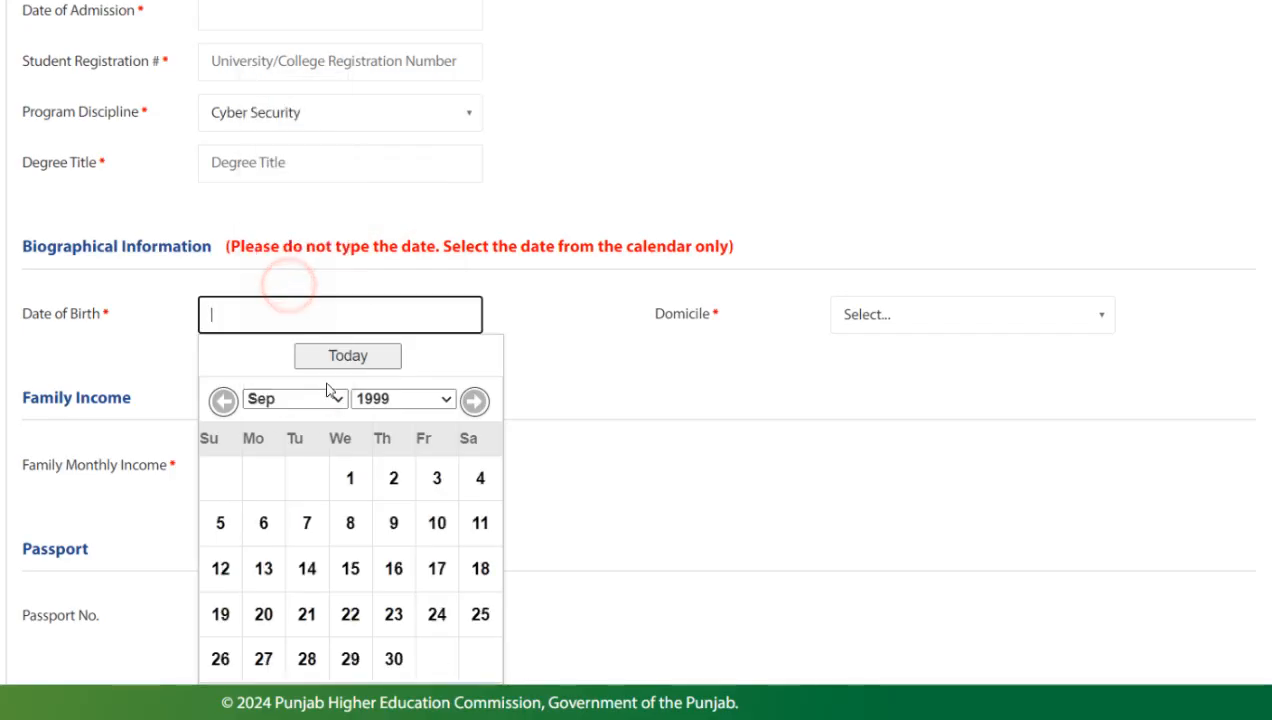
left_click(350, 478)
Set the domicile to Dera Ghazi Khan and the family monthly income to 30000
left_click(951, 318)
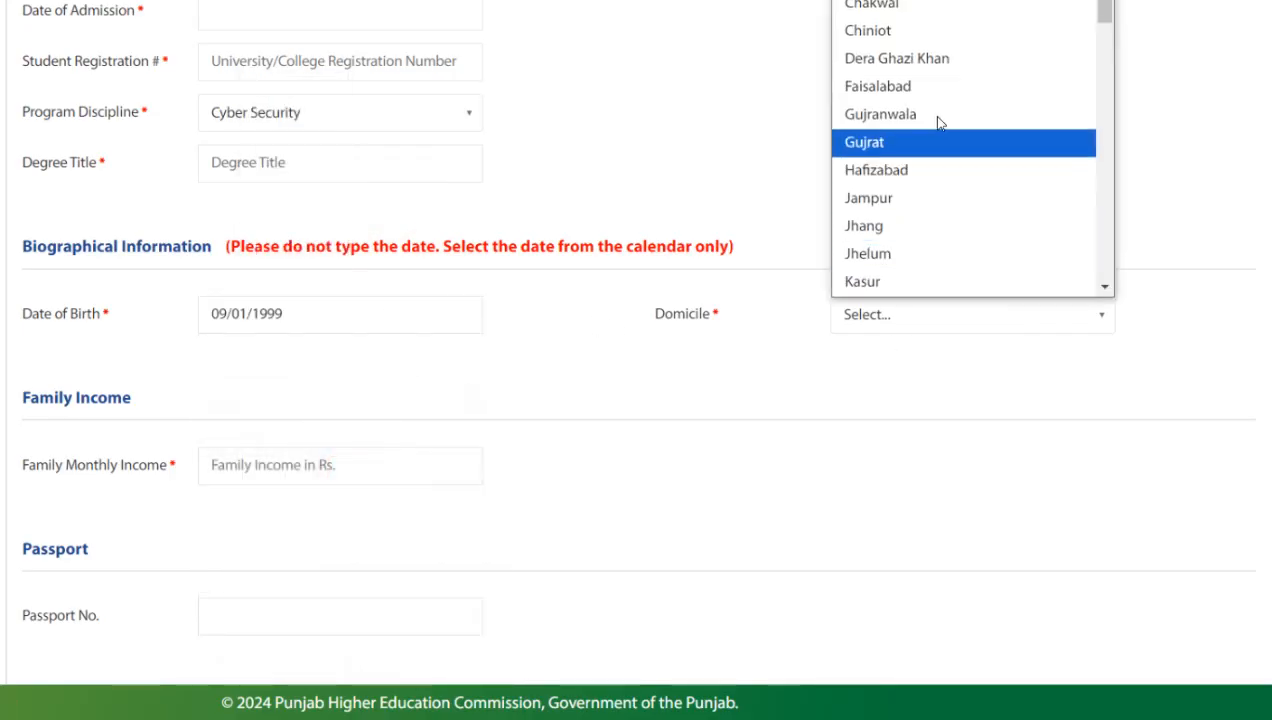
left_click(971, 62)
scroll(400, 405, "down", 1)
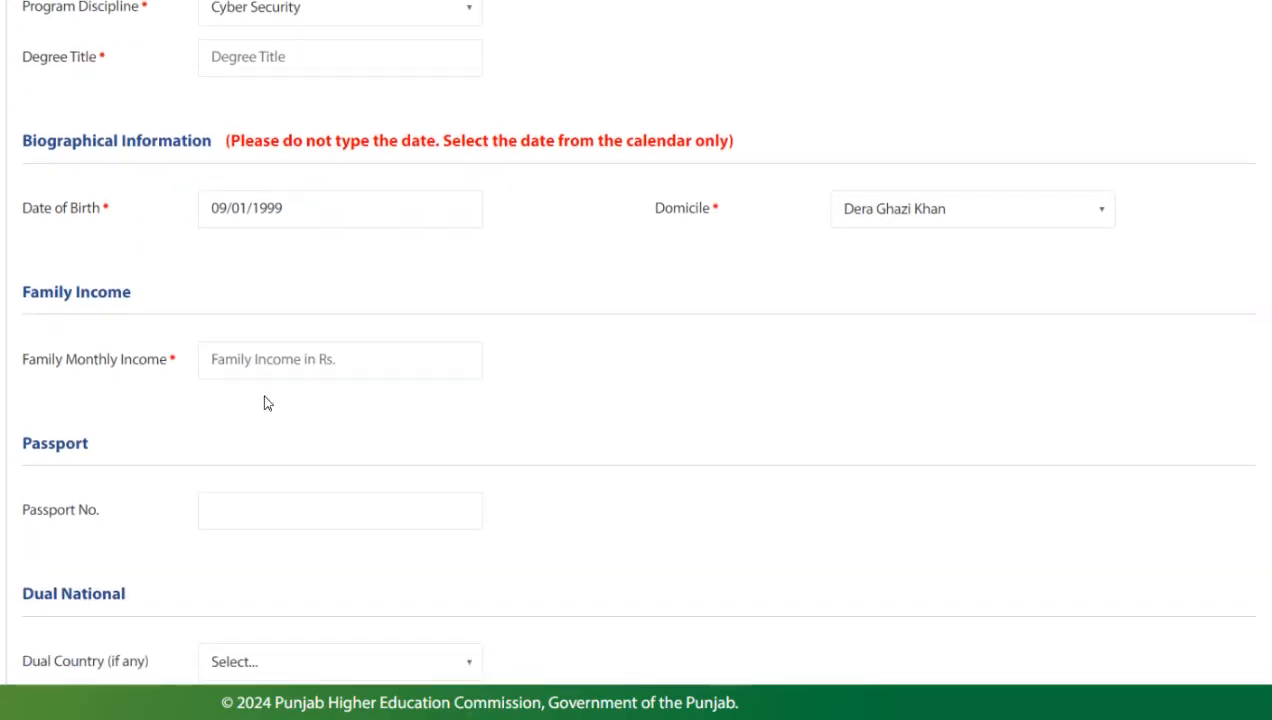
left_click(246, 371)
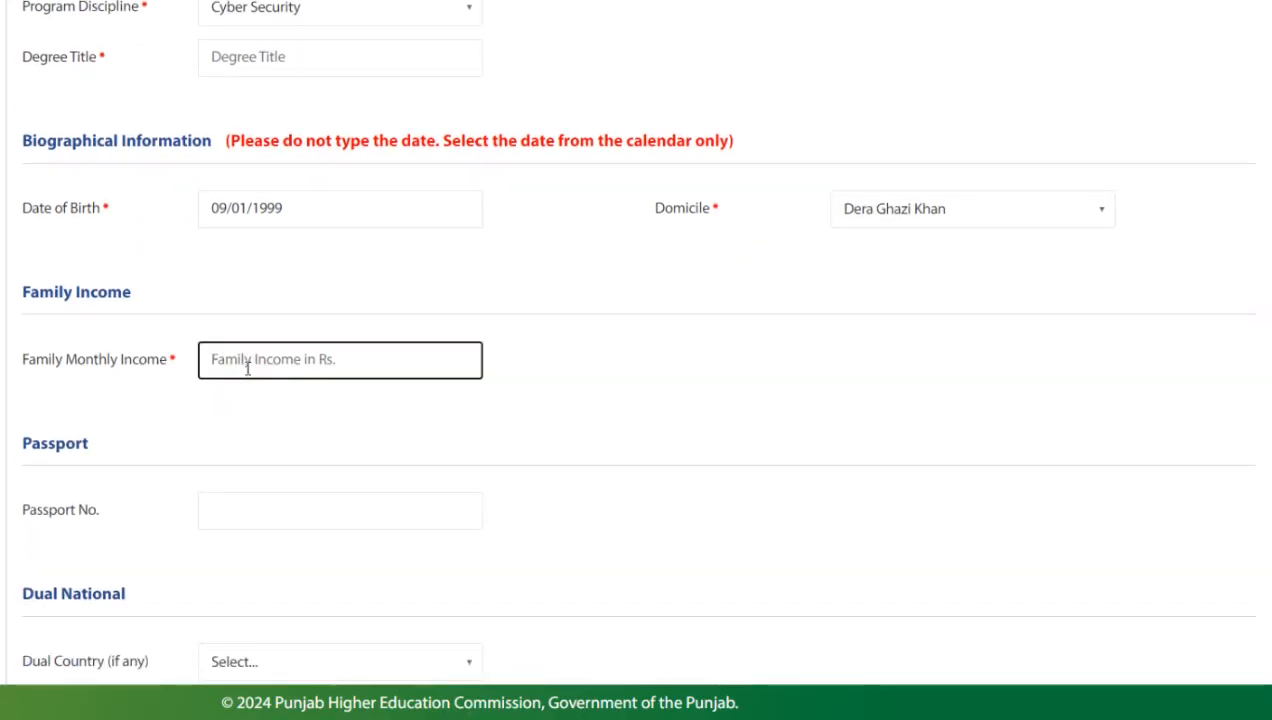
type("30000")
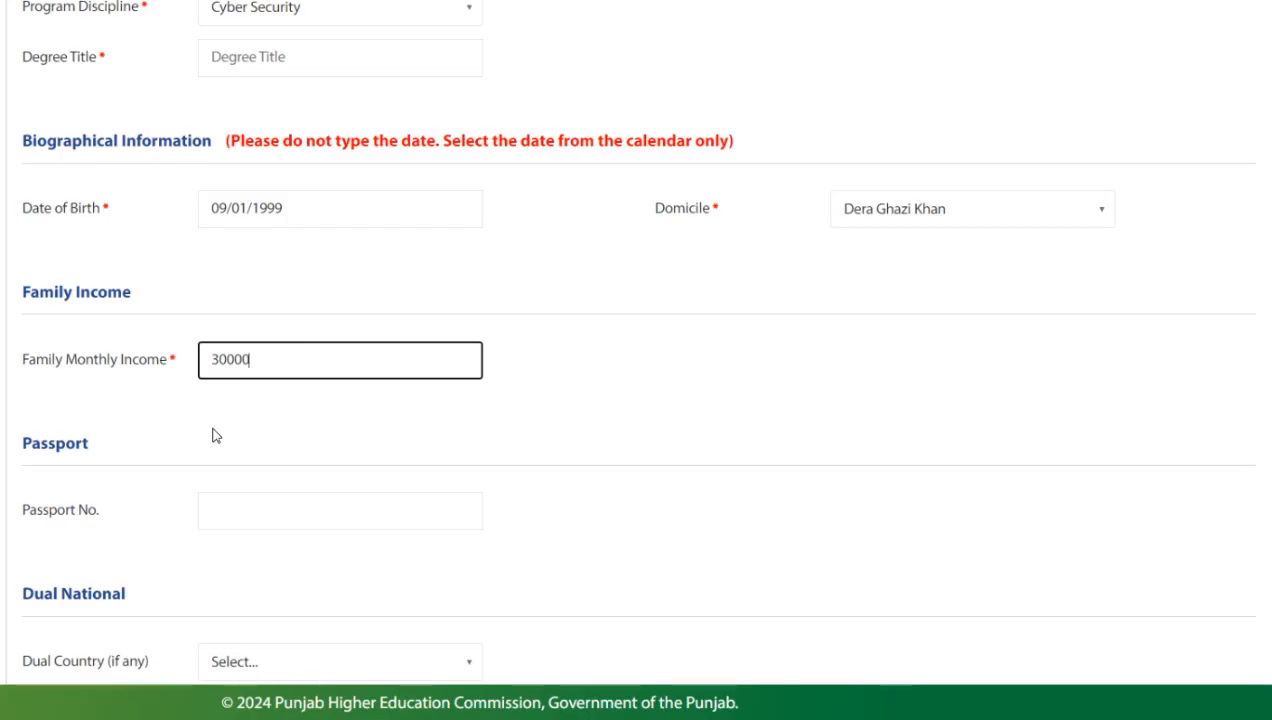
Highlight the Passport heading and examine the Passport No. and Dual Country fields
scroll(212, 436, "down", 1)
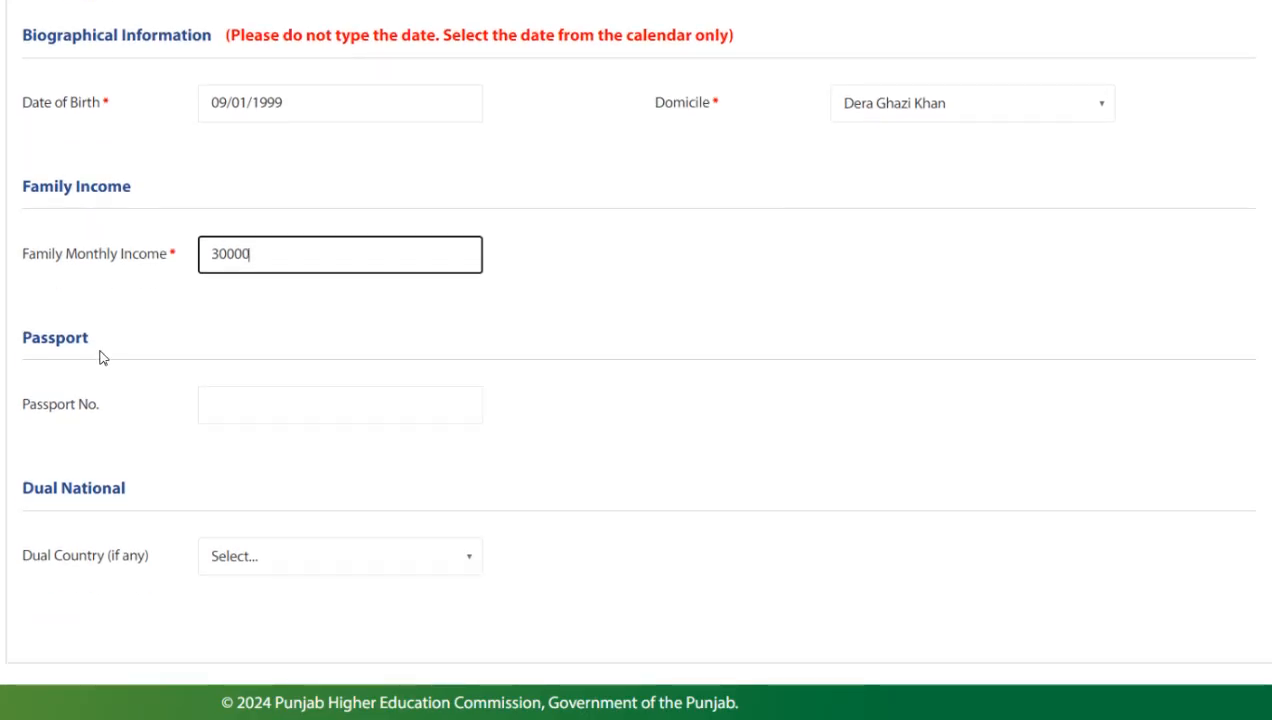
left_click_drag(99, 337, 26, 337)
scroll(143, 481, "down", 1)
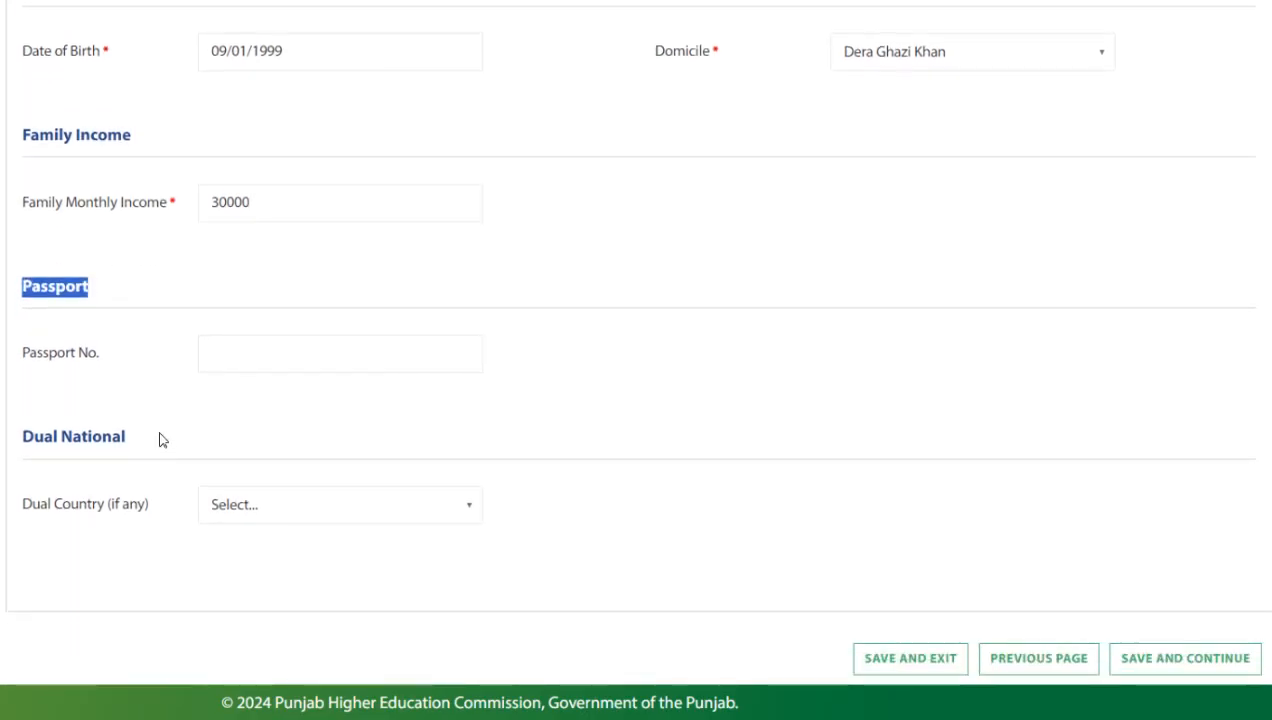
left_click(344, 508)
left_click(344, 500)
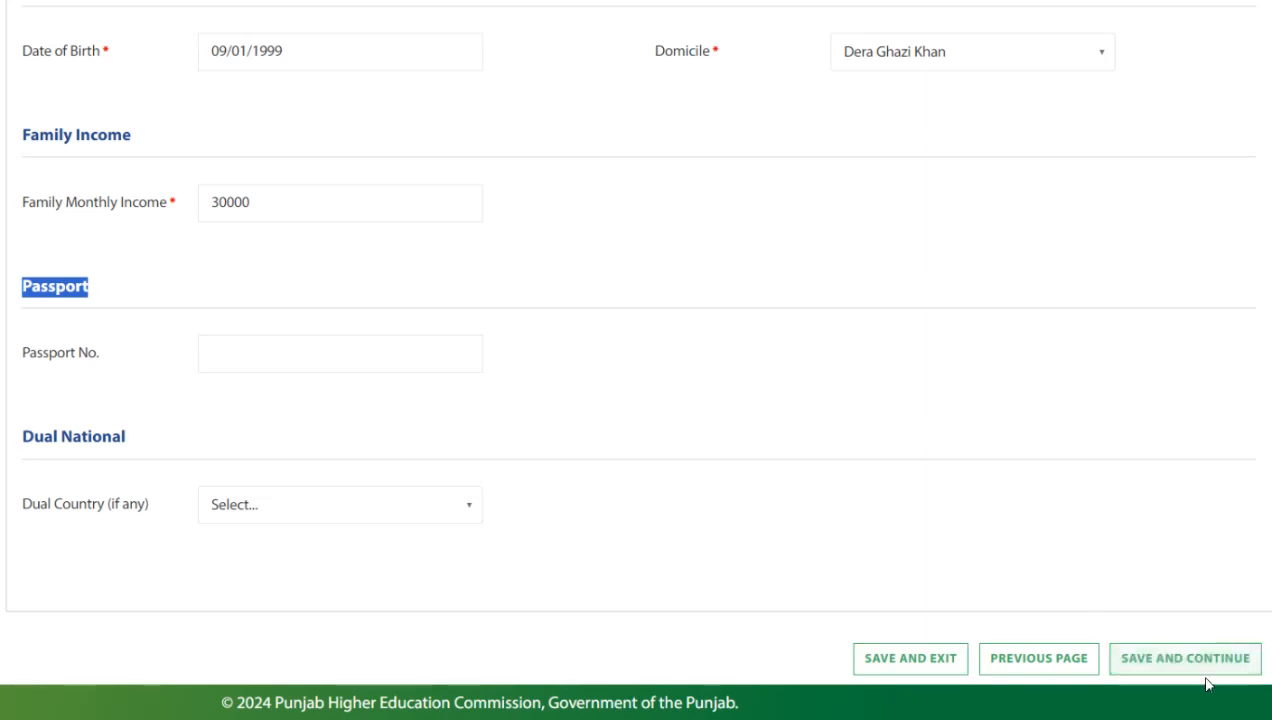
scroll(811, 526, "up", 2)
scroll(811, 526, "up", 5)
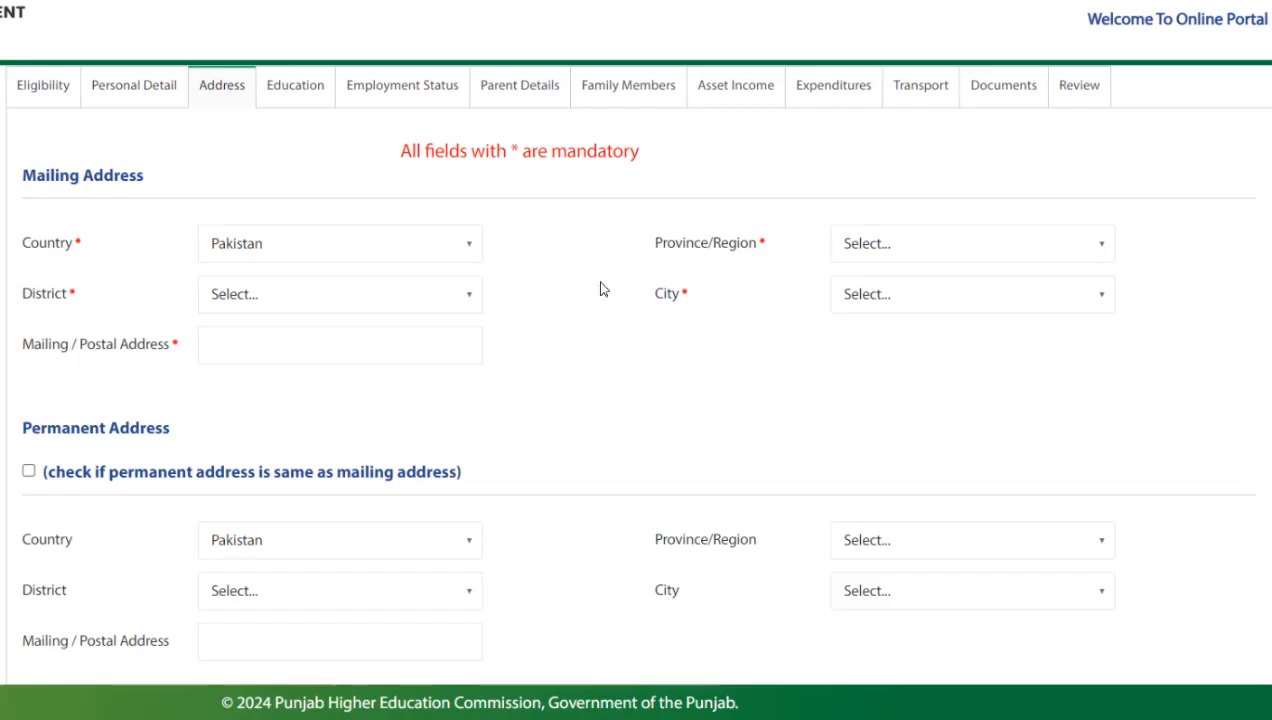
Fill in the mailing address with province Punjab, district Dera Ghazi Khan, city Dera Ghazi Khan and the postal address
left_click_drag(17, 176, 185, 224)
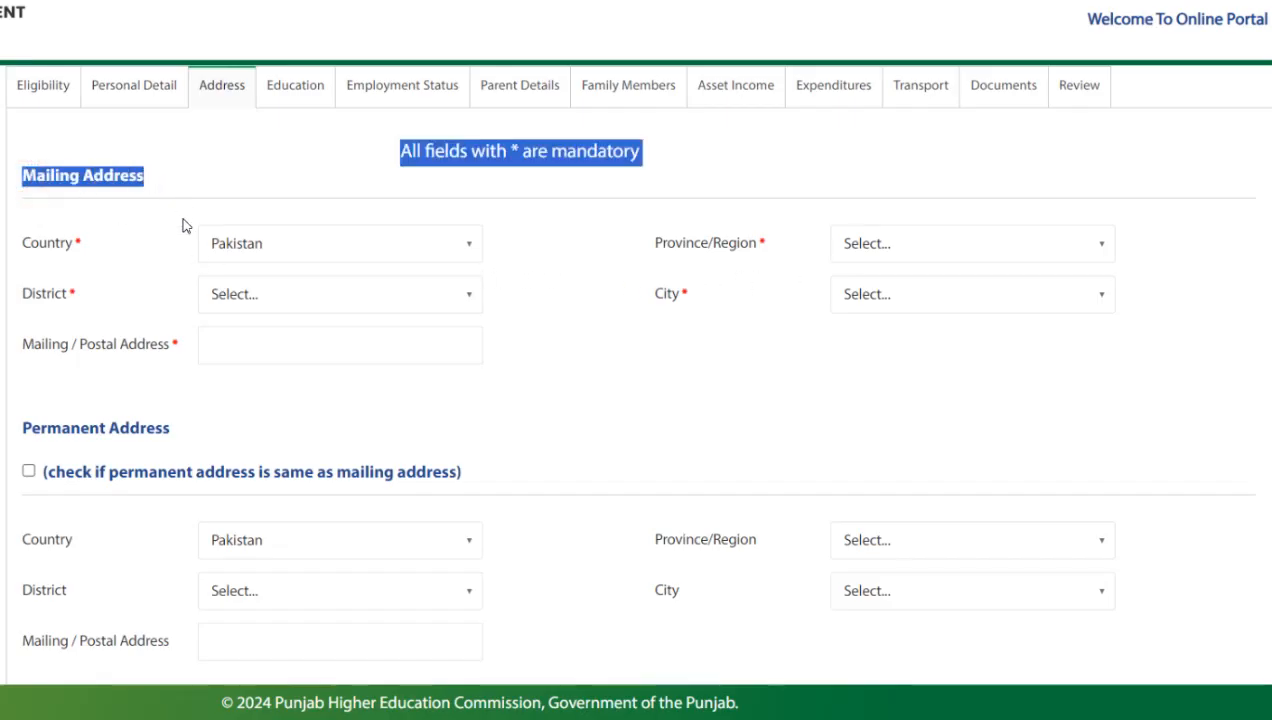
left_click(150, 260)
left_click(960, 247)
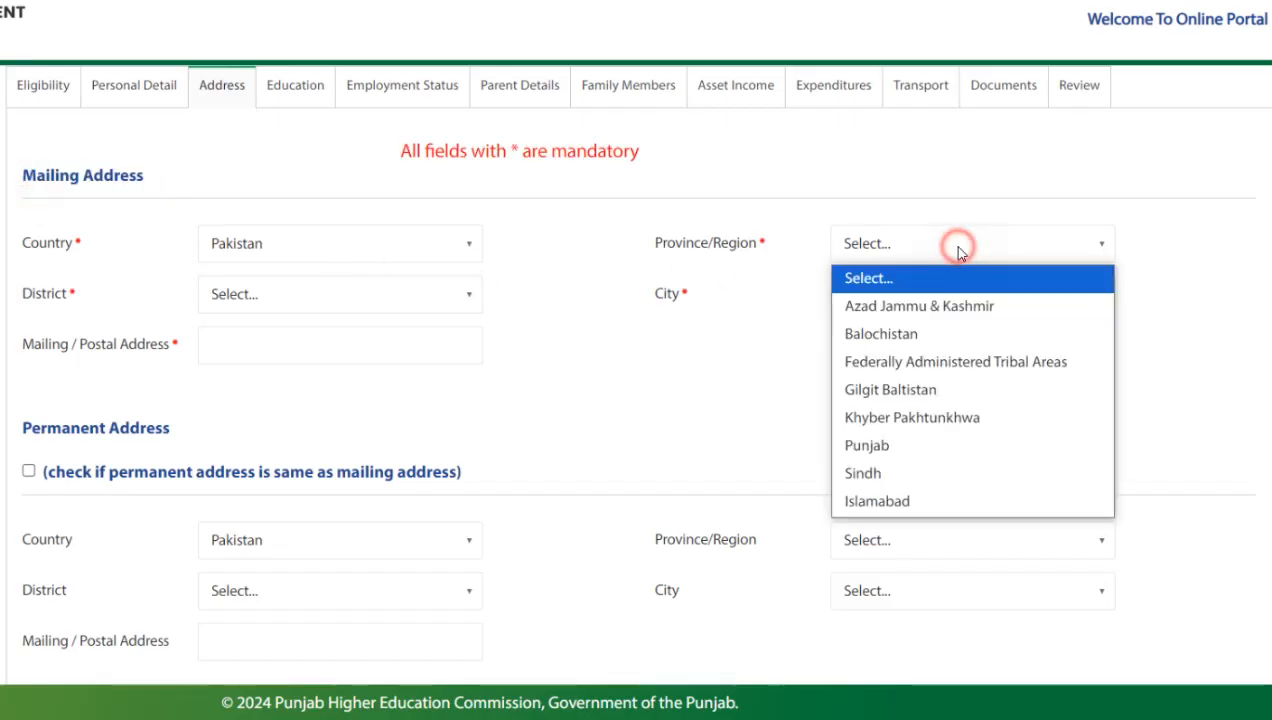
left_click(917, 452)
left_click(298, 301)
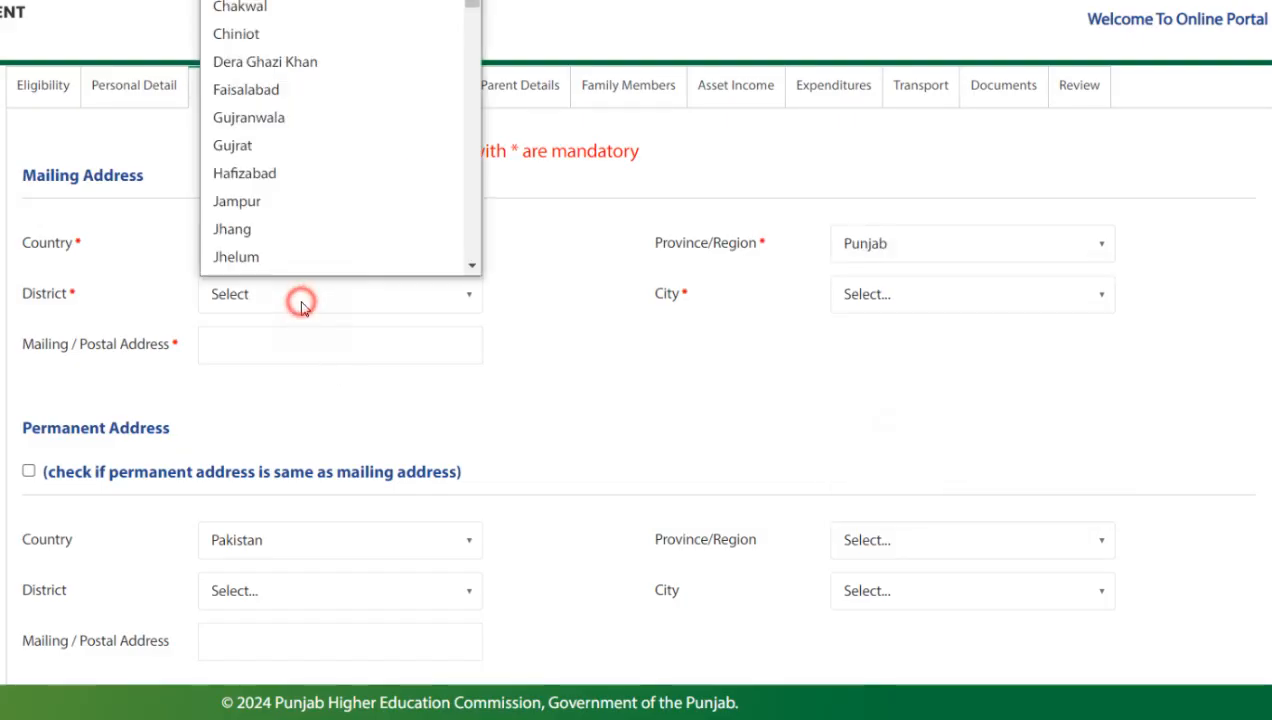
left_click(296, 58)
left_click(914, 293)
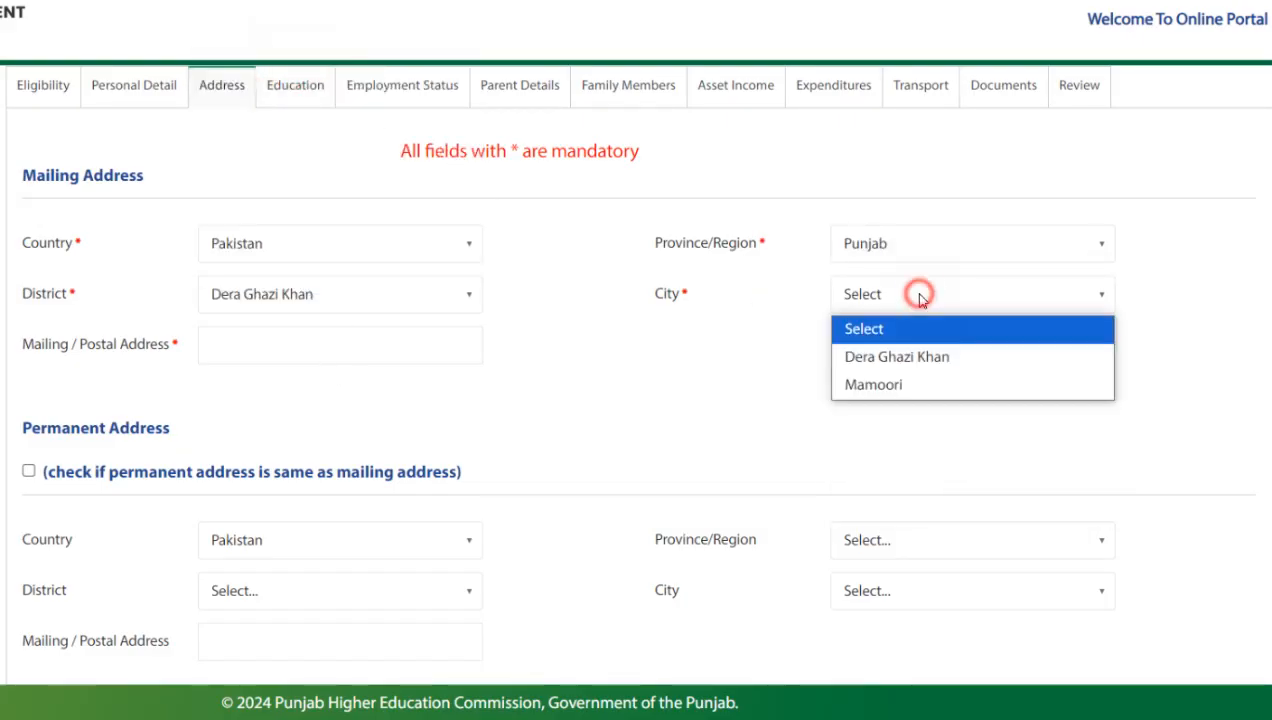
left_click(945, 357)
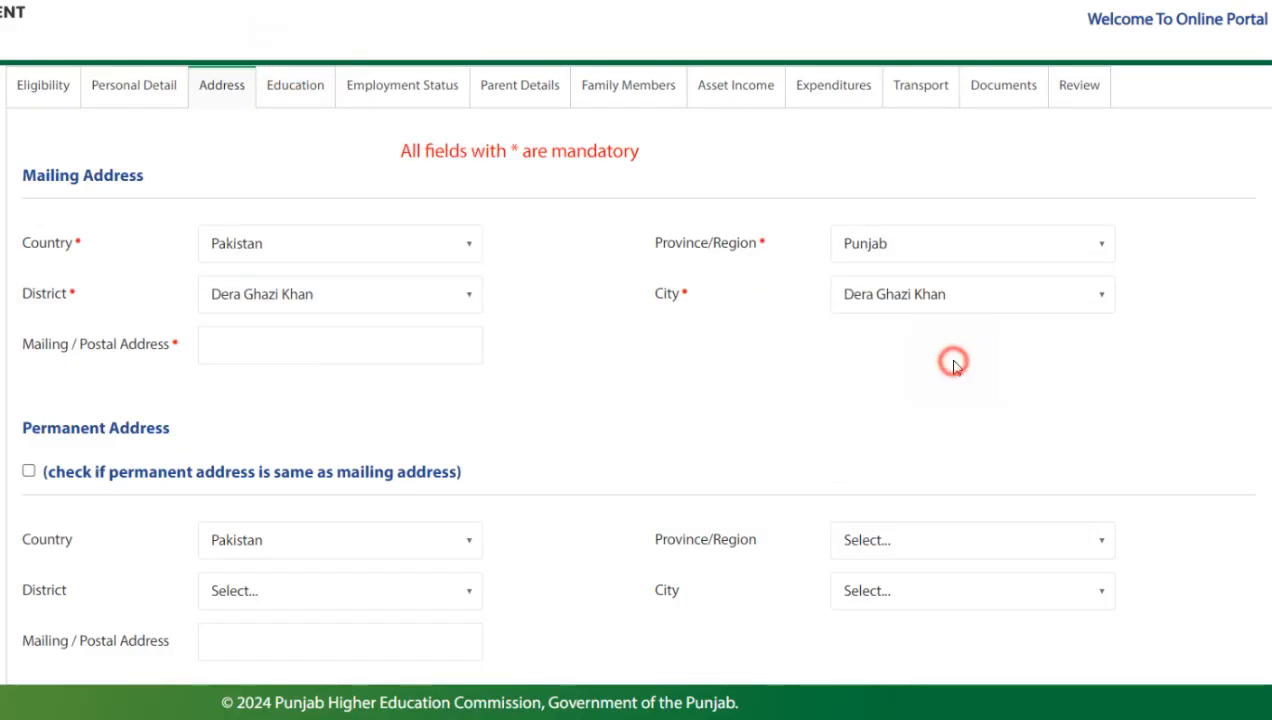
left_click(264, 340)
type("hjjkhjk ghj gh")
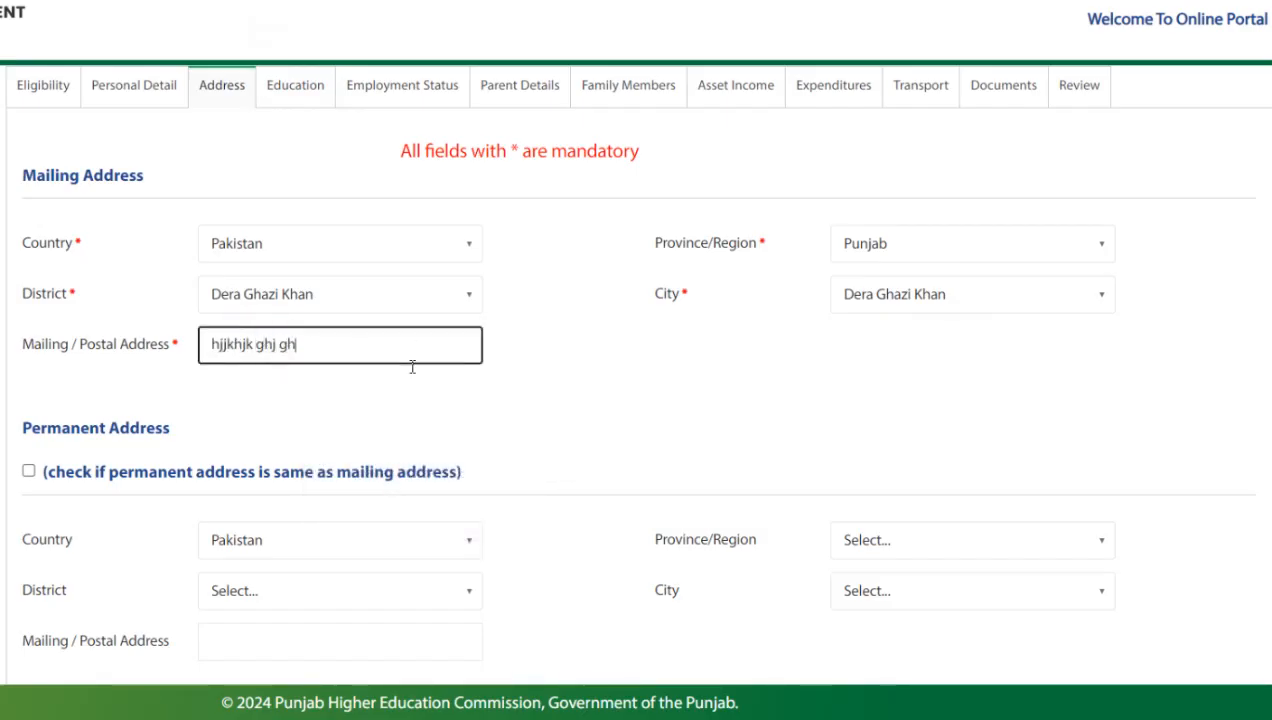
Mark the permanent address as same as the mailing address, and save and continue to the Education section
scroll(555, 390, "down", 1)
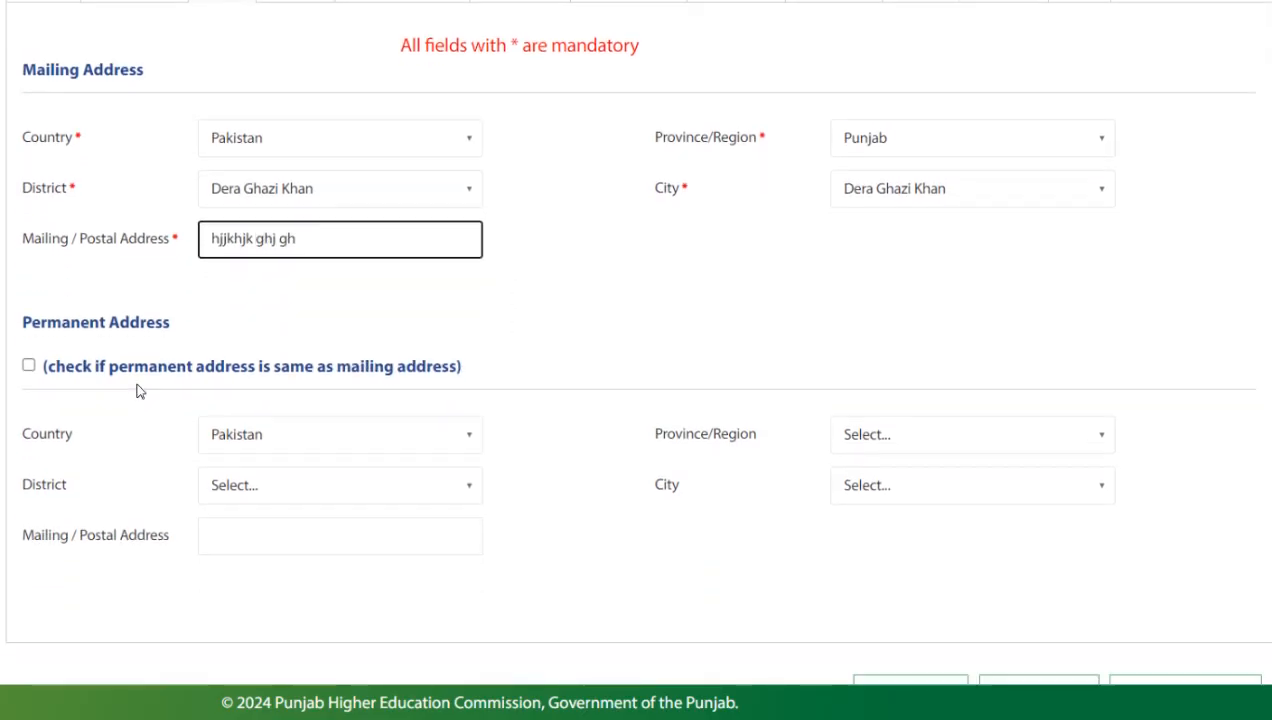
left_click(28, 366)
scroll(463, 403, "down", 1)
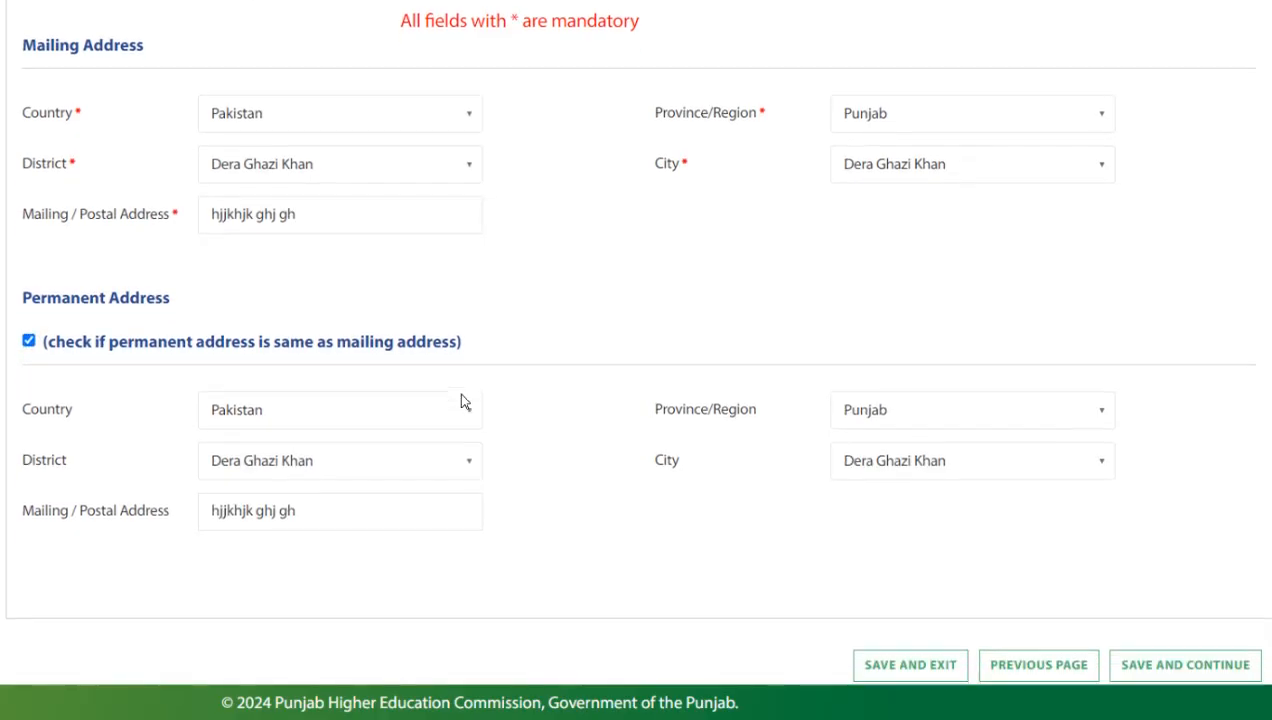
left_click(1183, 660)
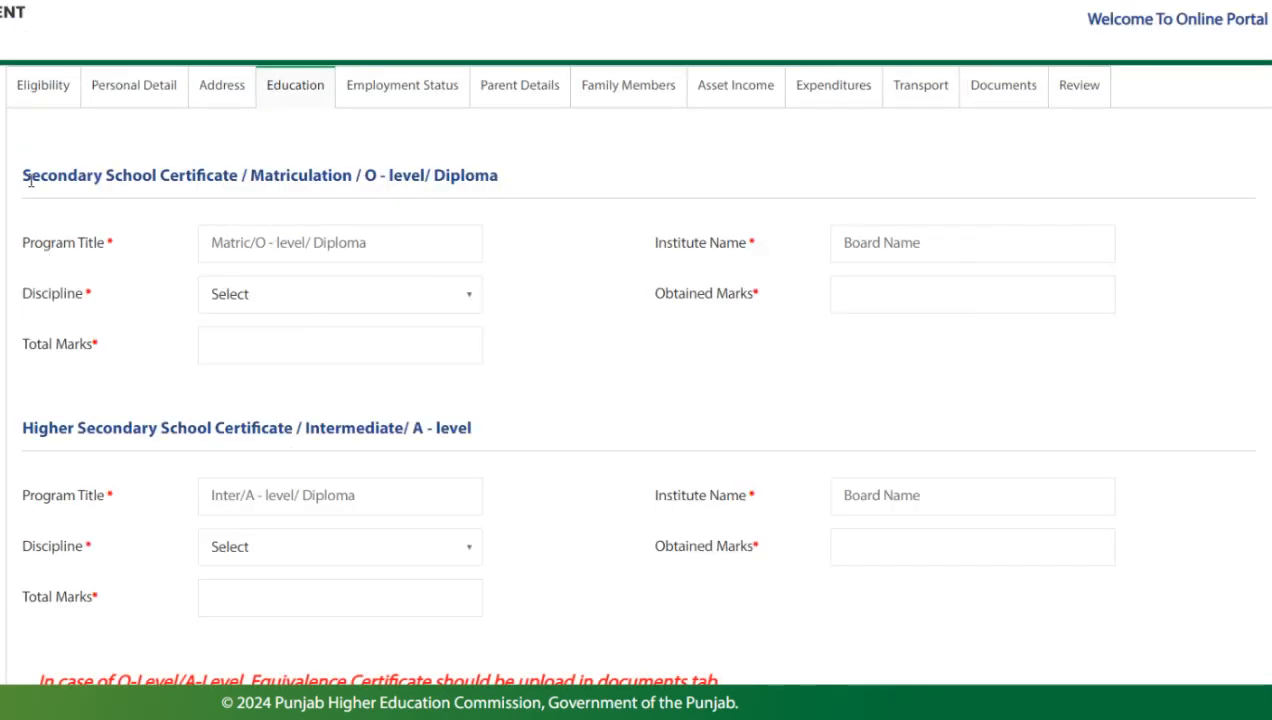
Set the secondary school program title to Matric and its institute name to BISE DG KHAN
left_click_drag(30, 180, 514, 185)
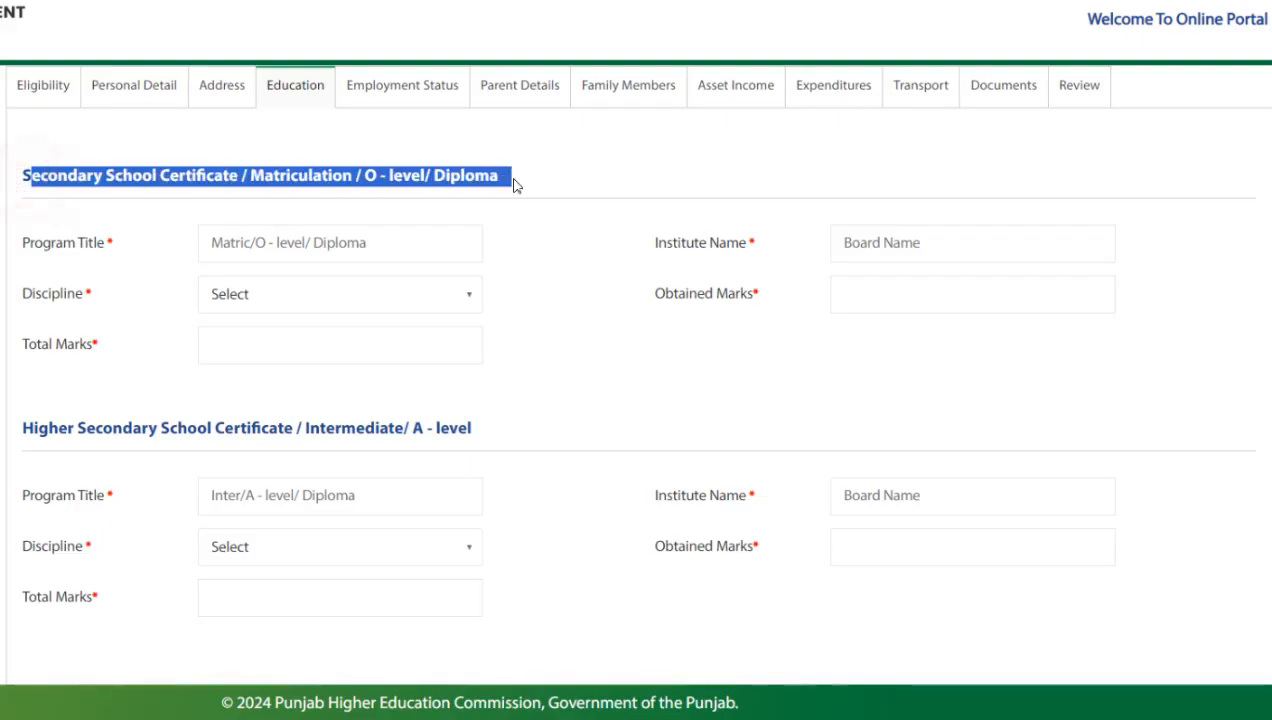
left_click(331, 251)
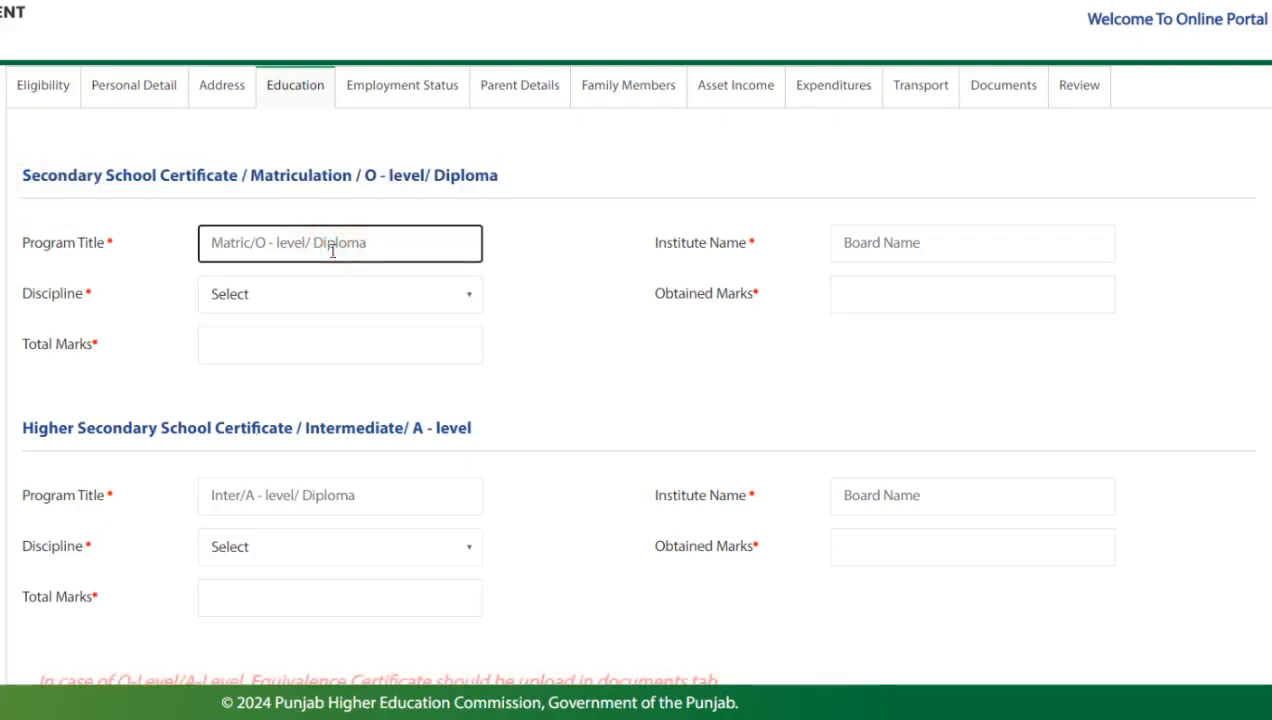
type("Mat")
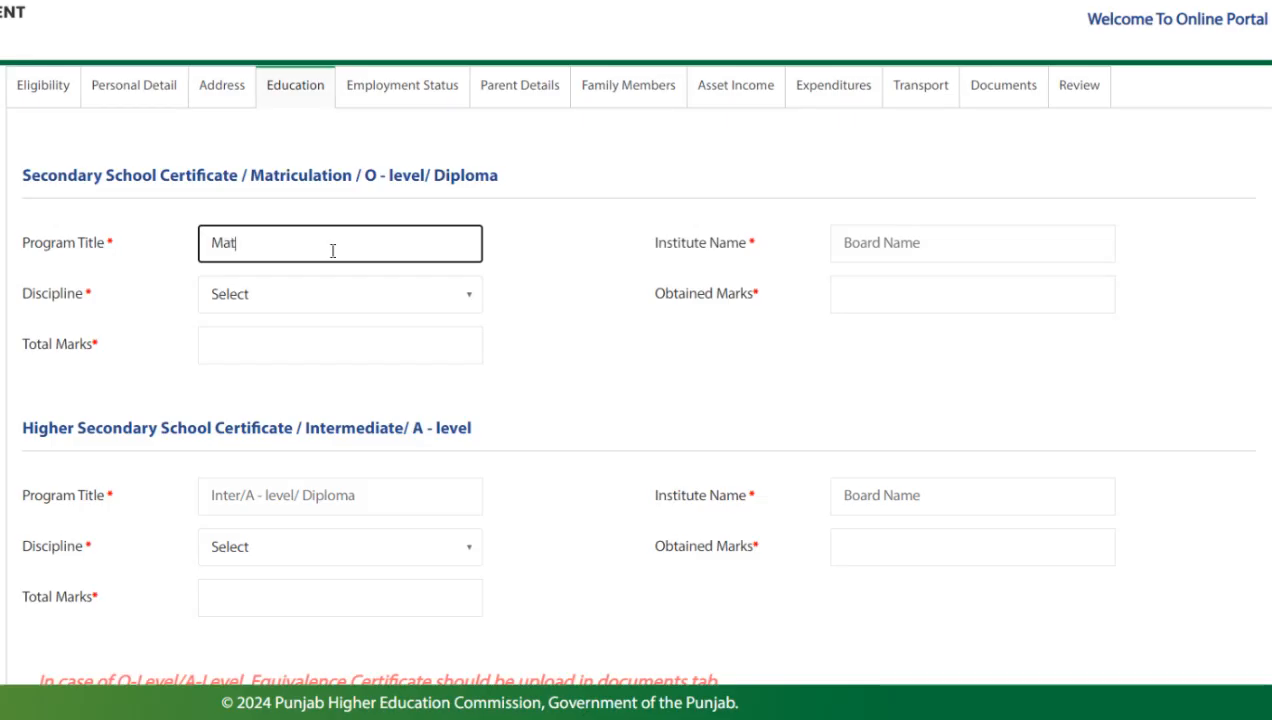
type("ric")
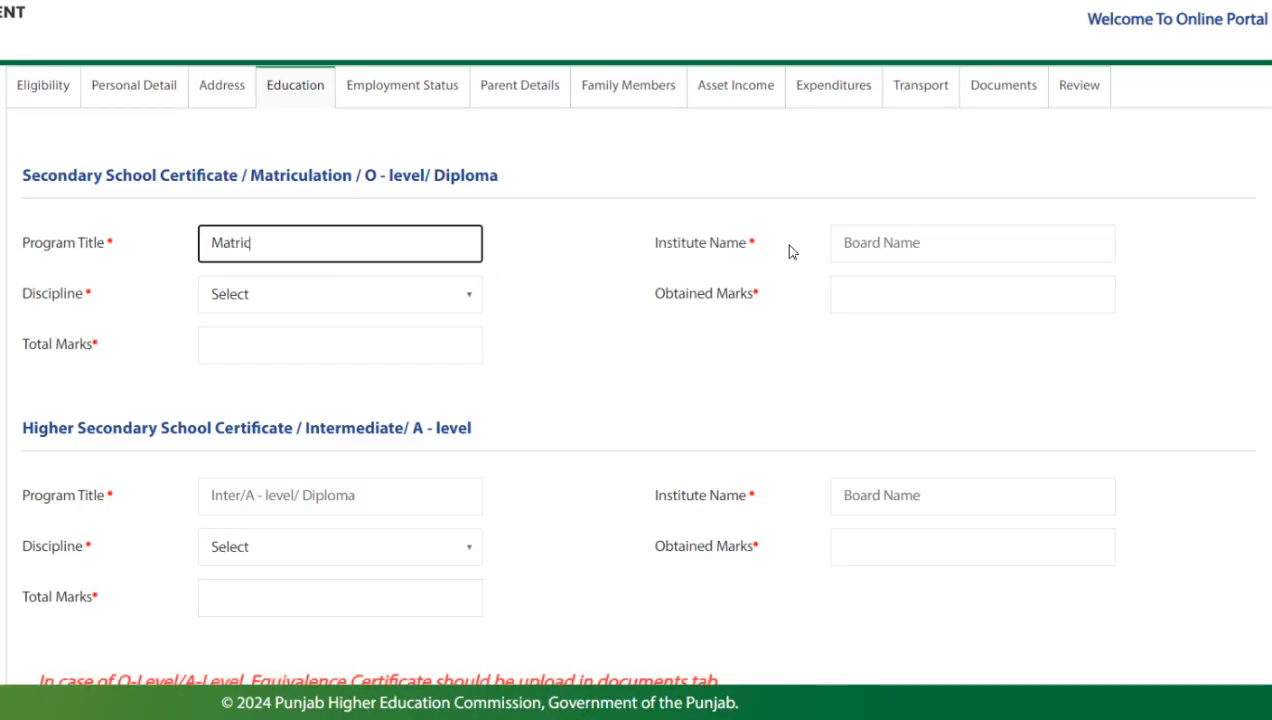
left_click(897, 244)
type("B")
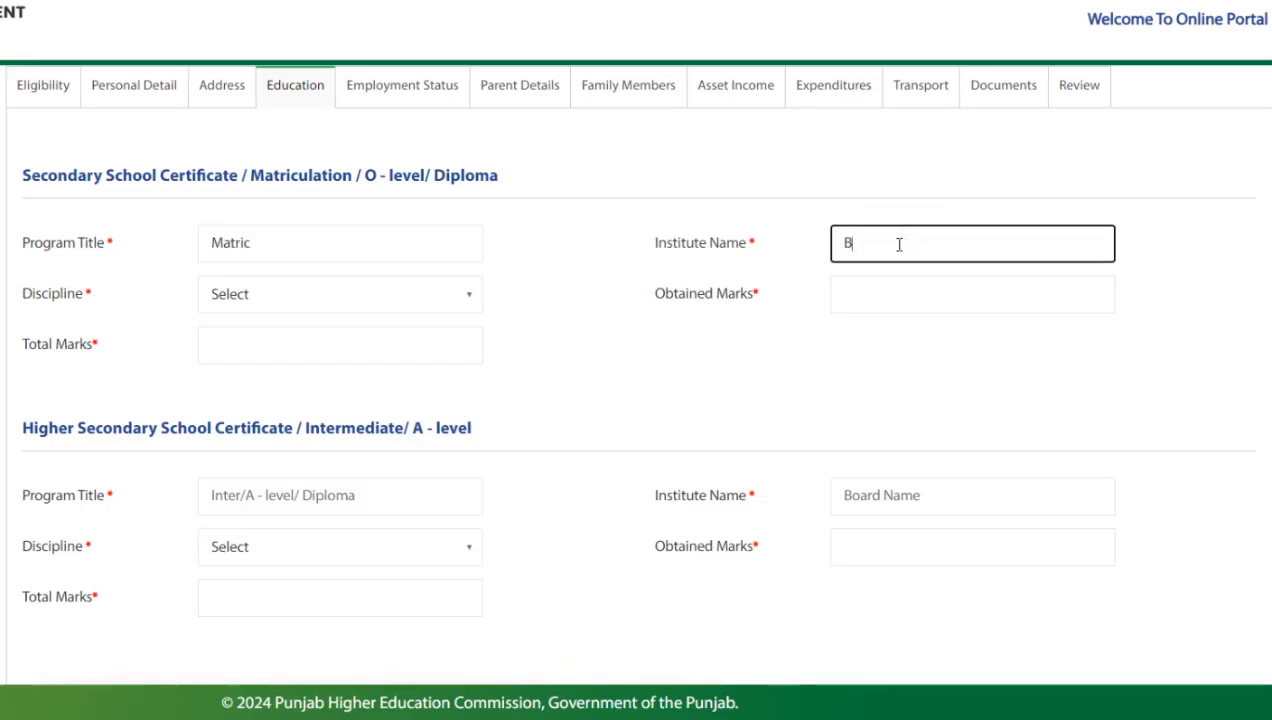
type("ISE DG KHAN")
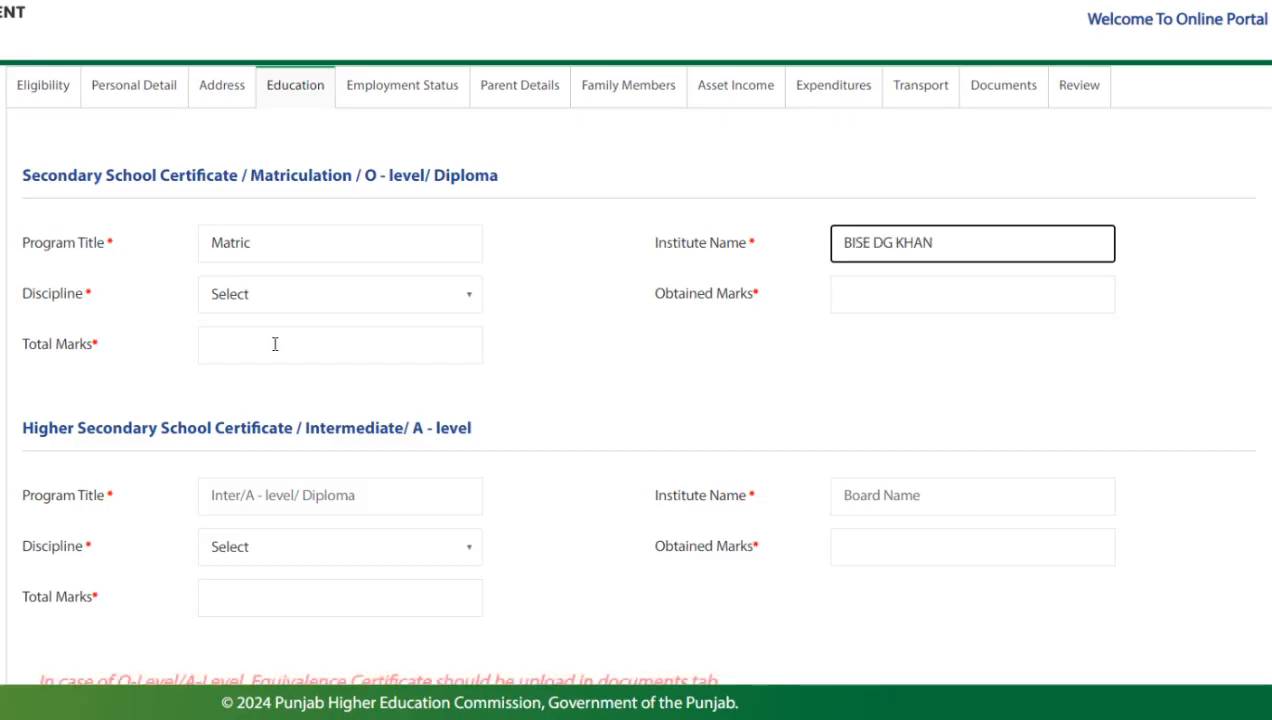
Set the Matric discipline to Science, the obtained marks to 1010 and the total marks to 1100
left_click(336, 308)
left_click(298, 362)
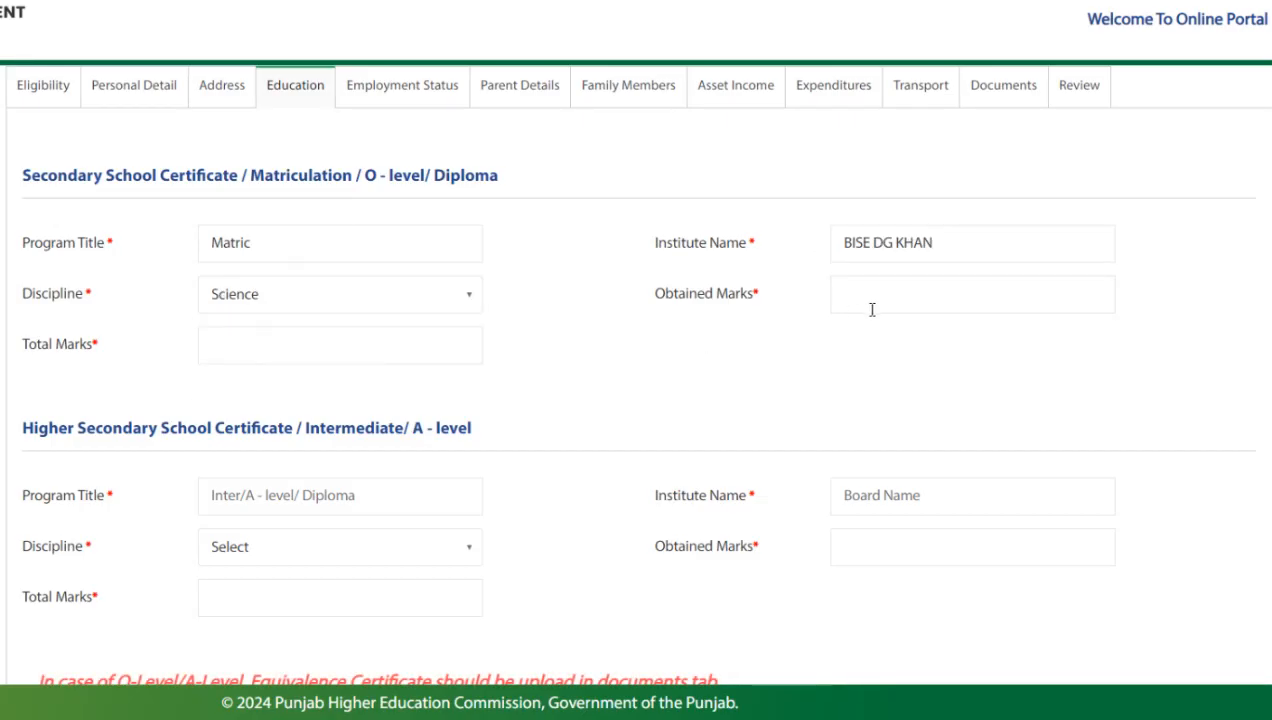
left_click(885, 301)
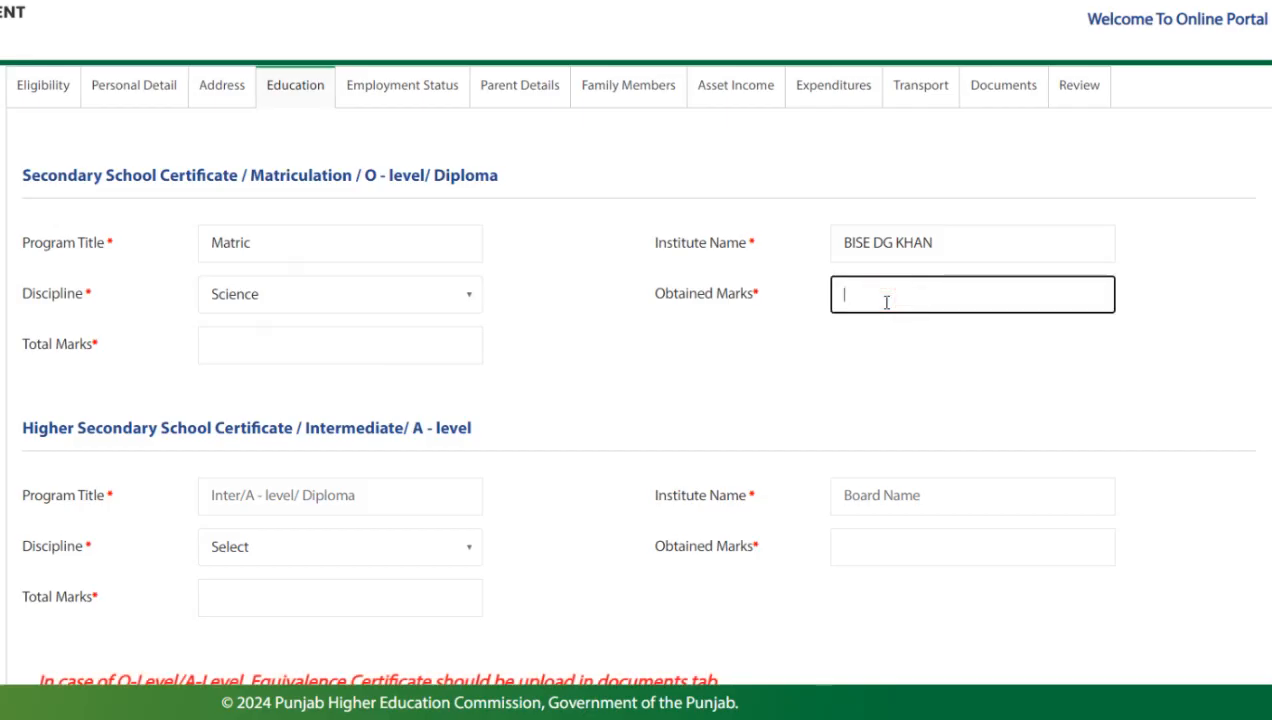
type("1010")
left_click(401, 335)
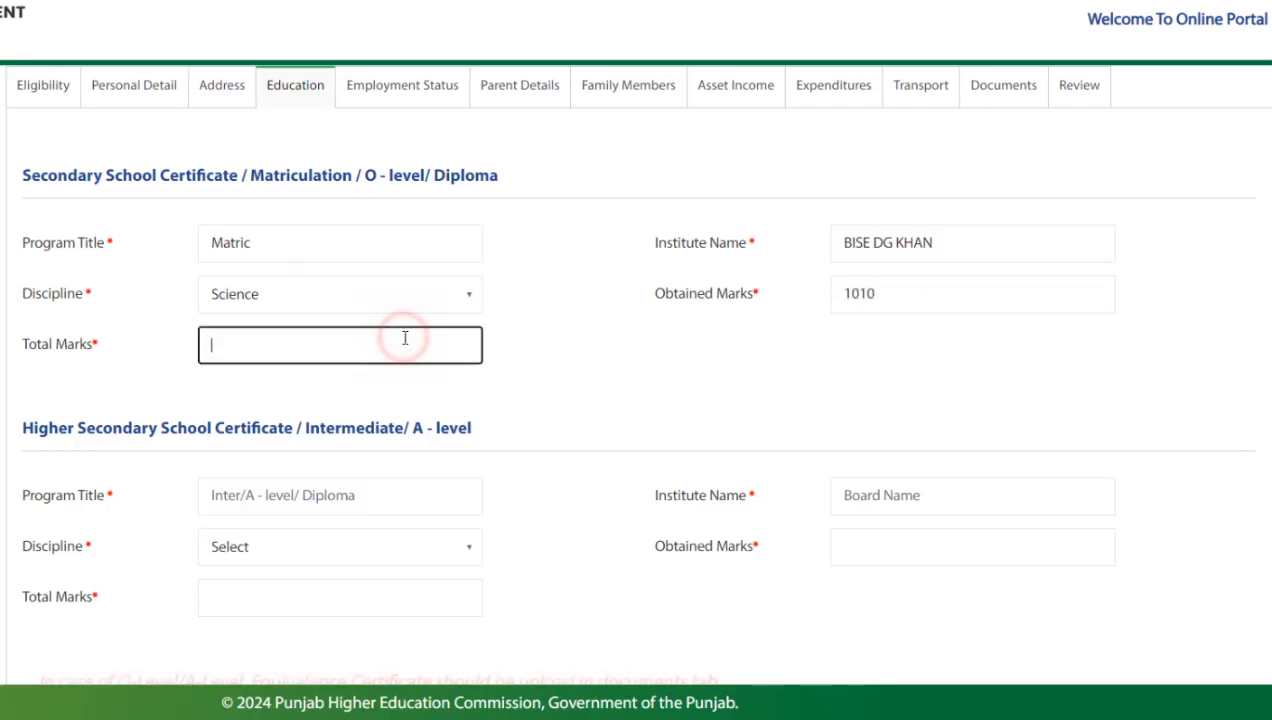
type("1100")
left_click(645, 386)
Answer No to the question about currently working, and save and continue to the parent details
scroll(330, 445, "down", 2)
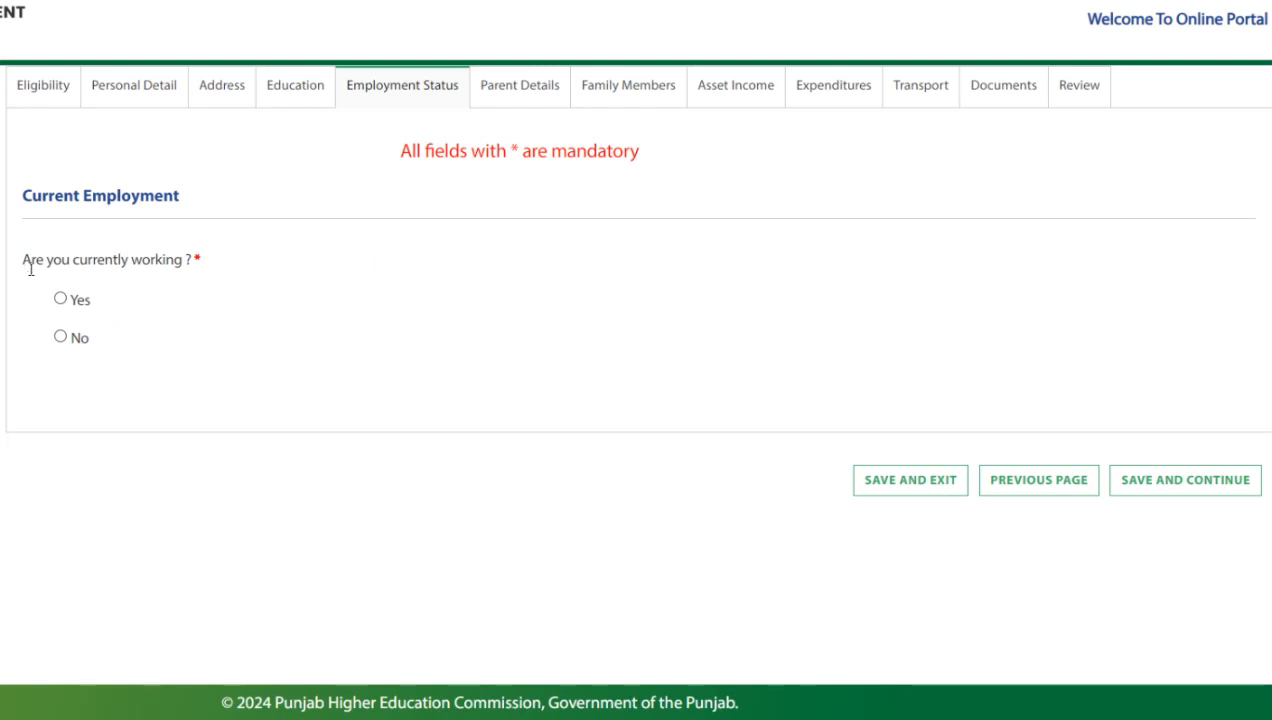
left_click(61, 337)
left_click(1168, 486)
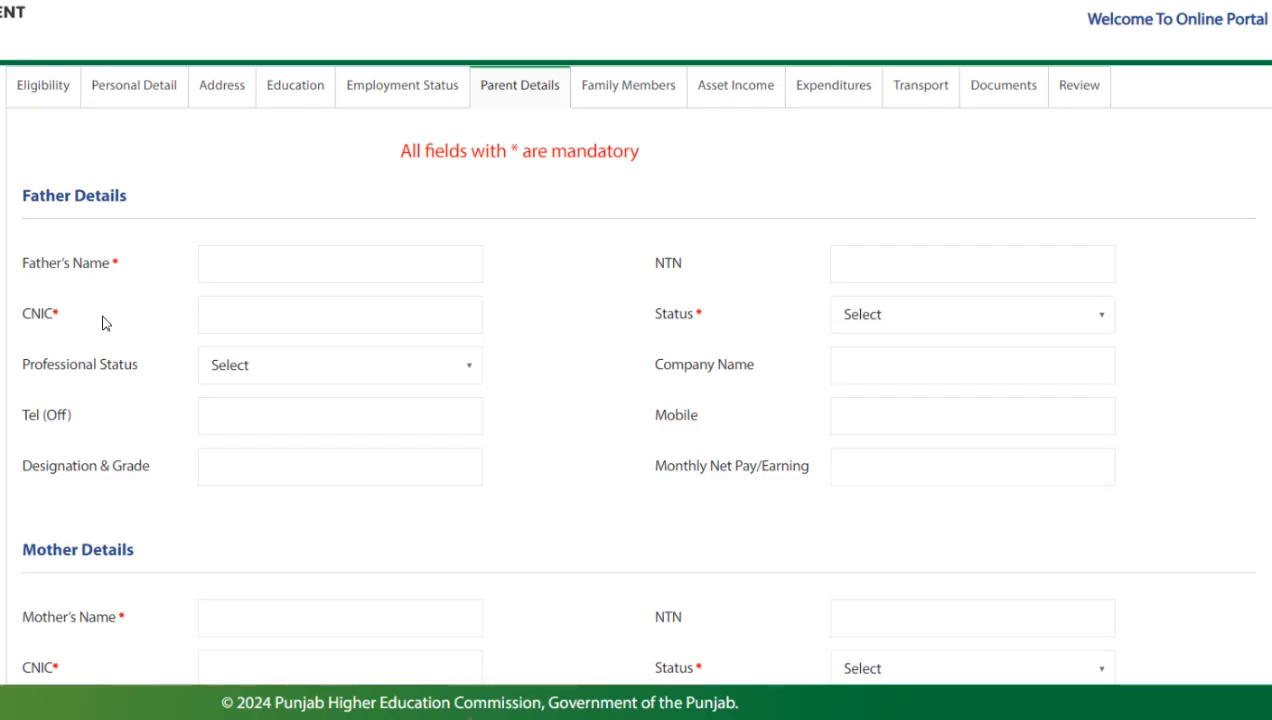
Highlight the father's NTN label and look through the options for his Status and Professional Status
double_click(680, 262)
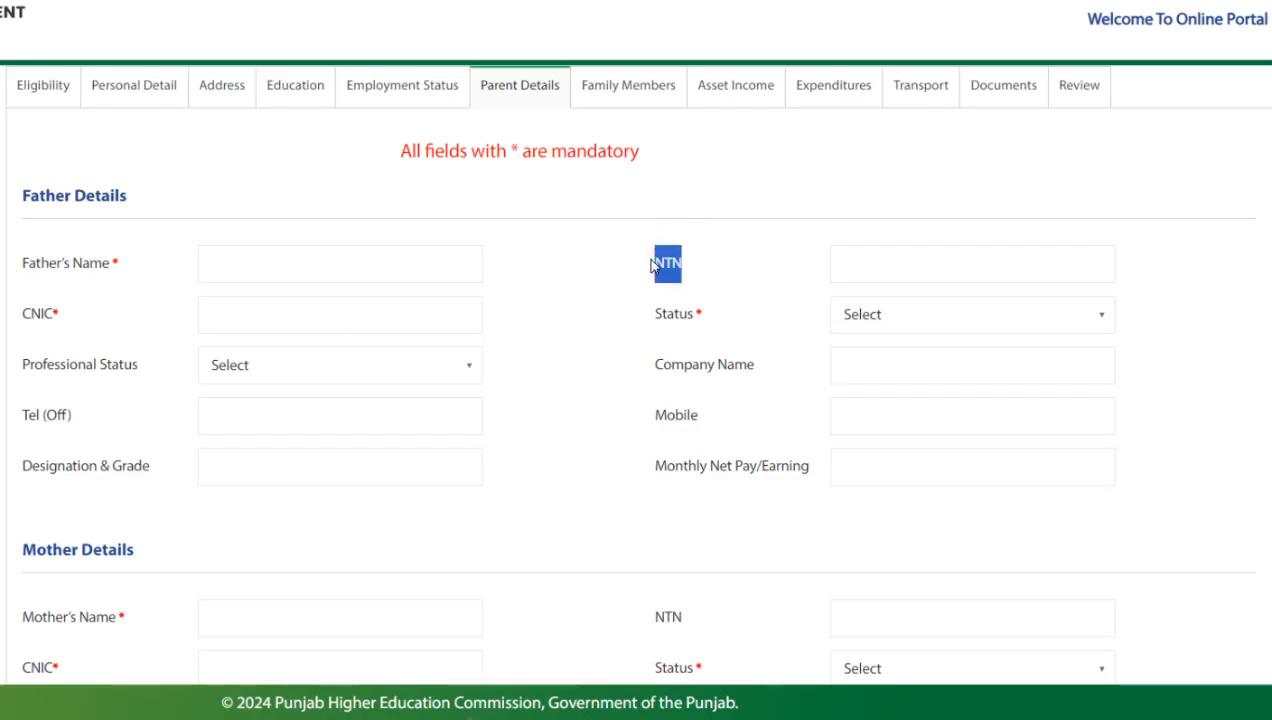
left_click(581, 290)
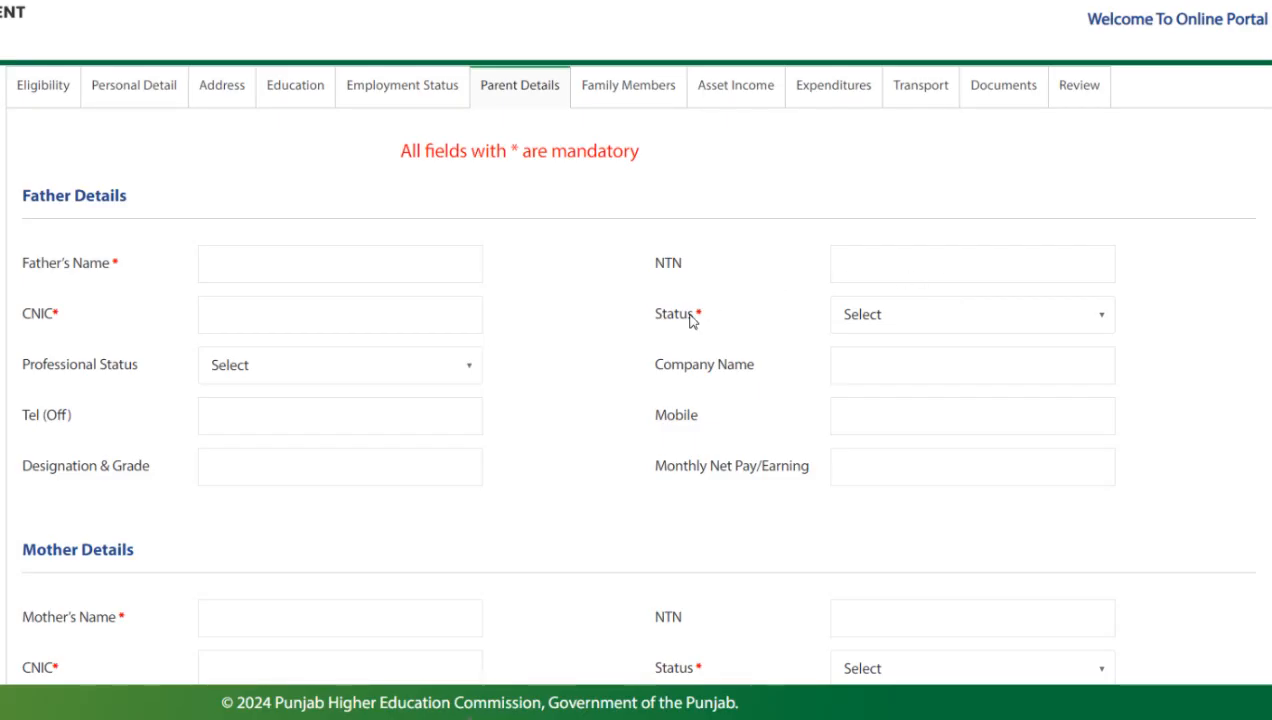
left_click(924, 320)
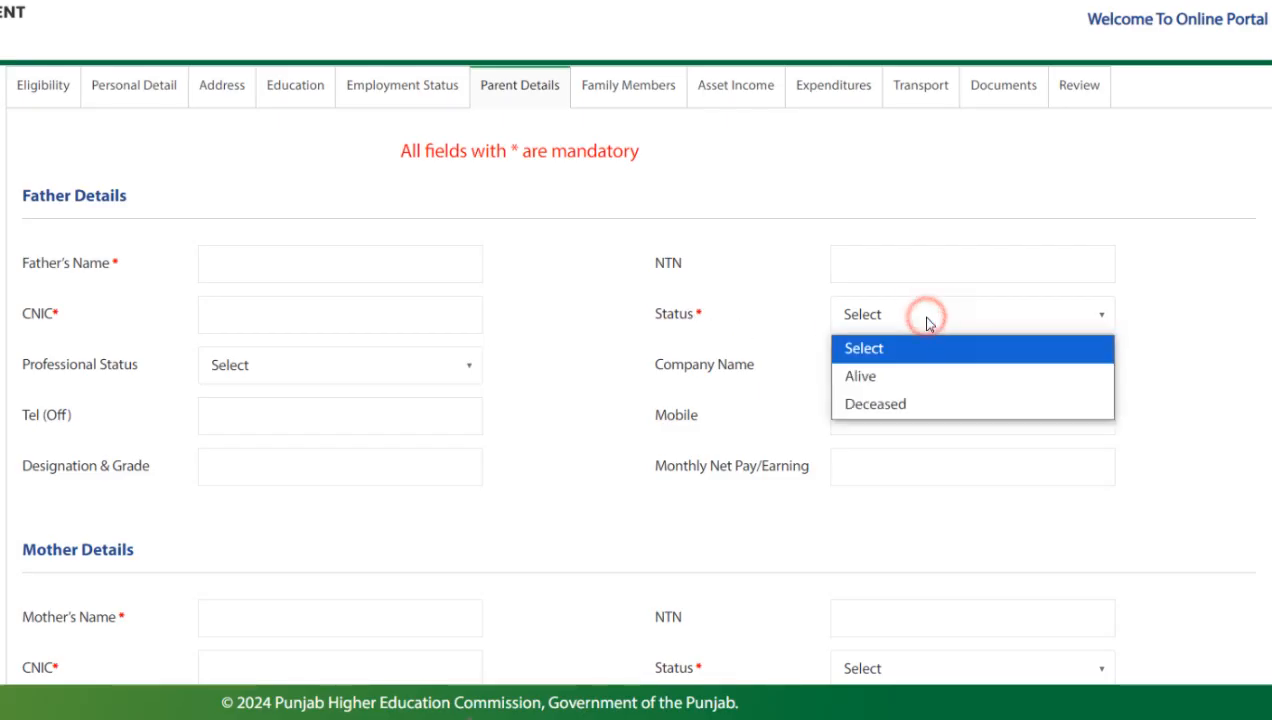
left_click(571, 371)
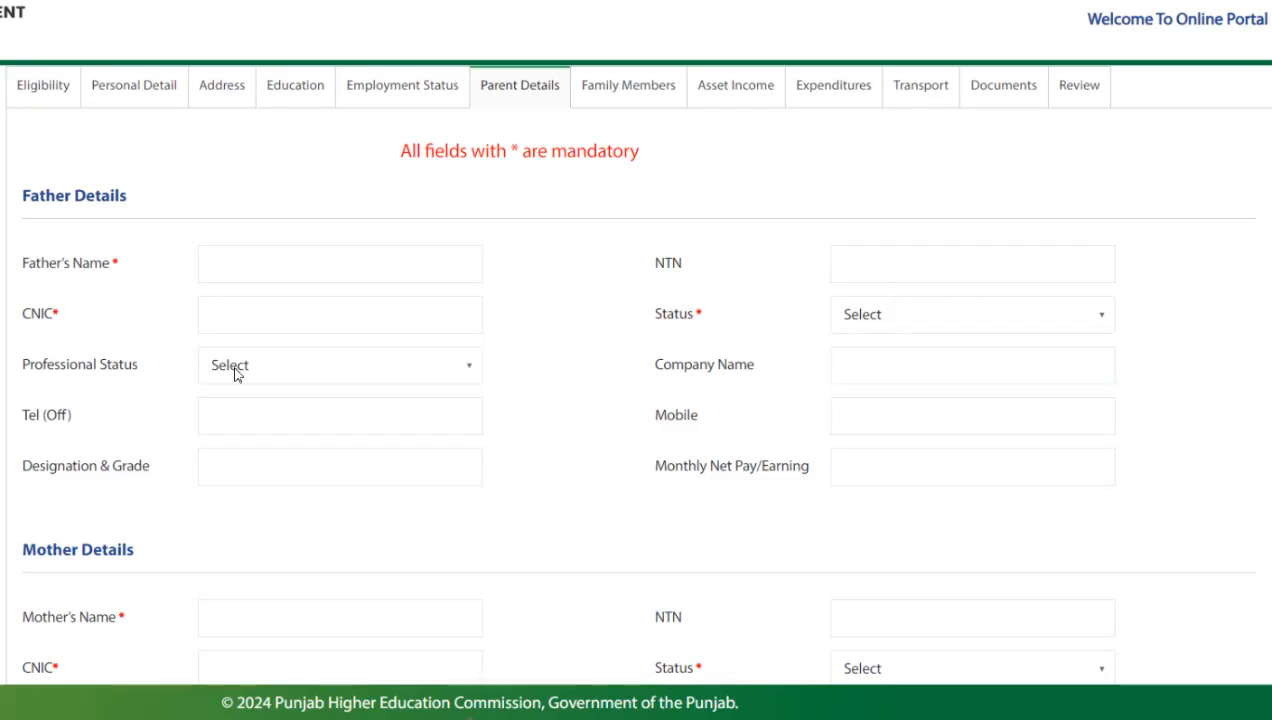
left_click(234, 370)
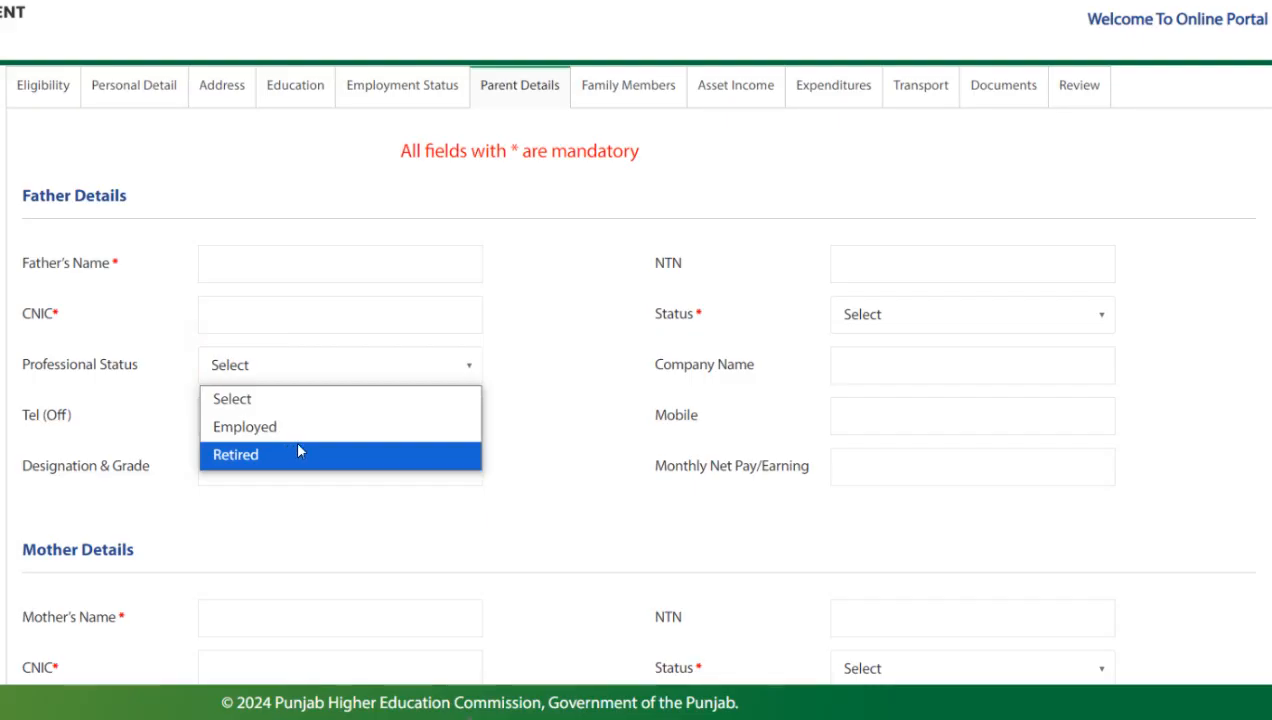
left_click(543, 410)
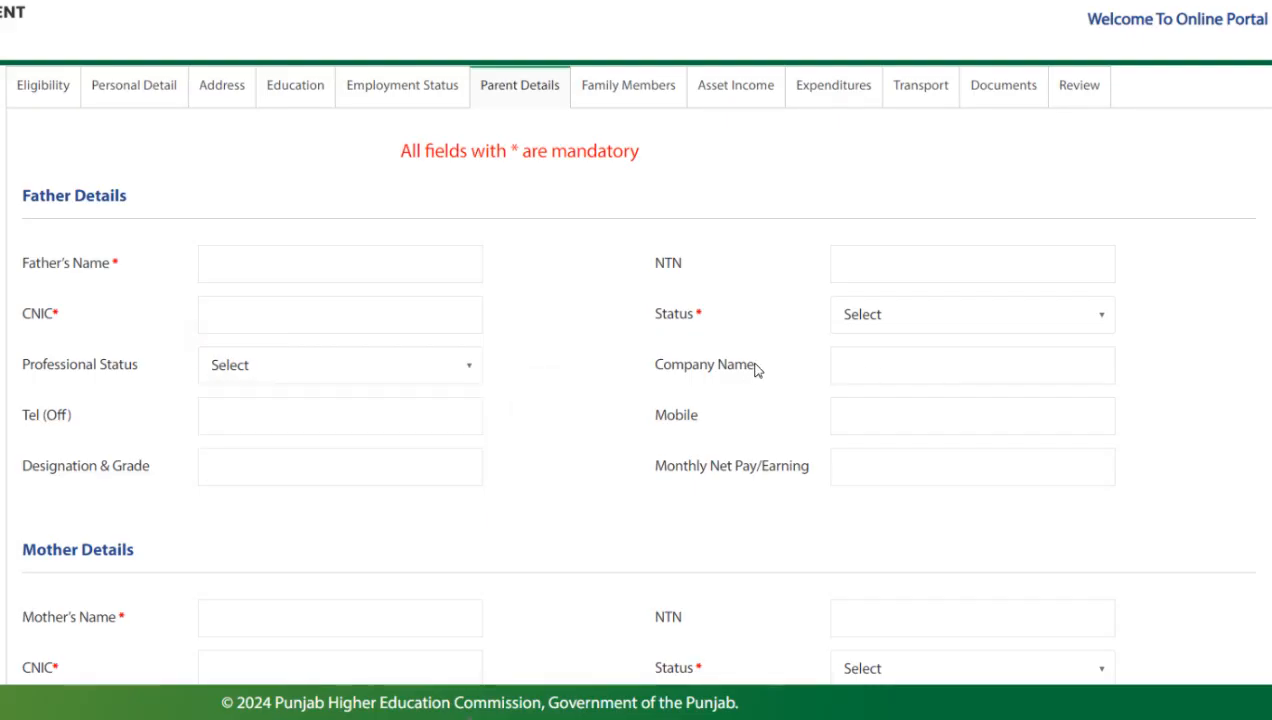
Highlight the father's Company Name label and examine the Mother Details fields
left_click_drag(757, 369, 619, 366)
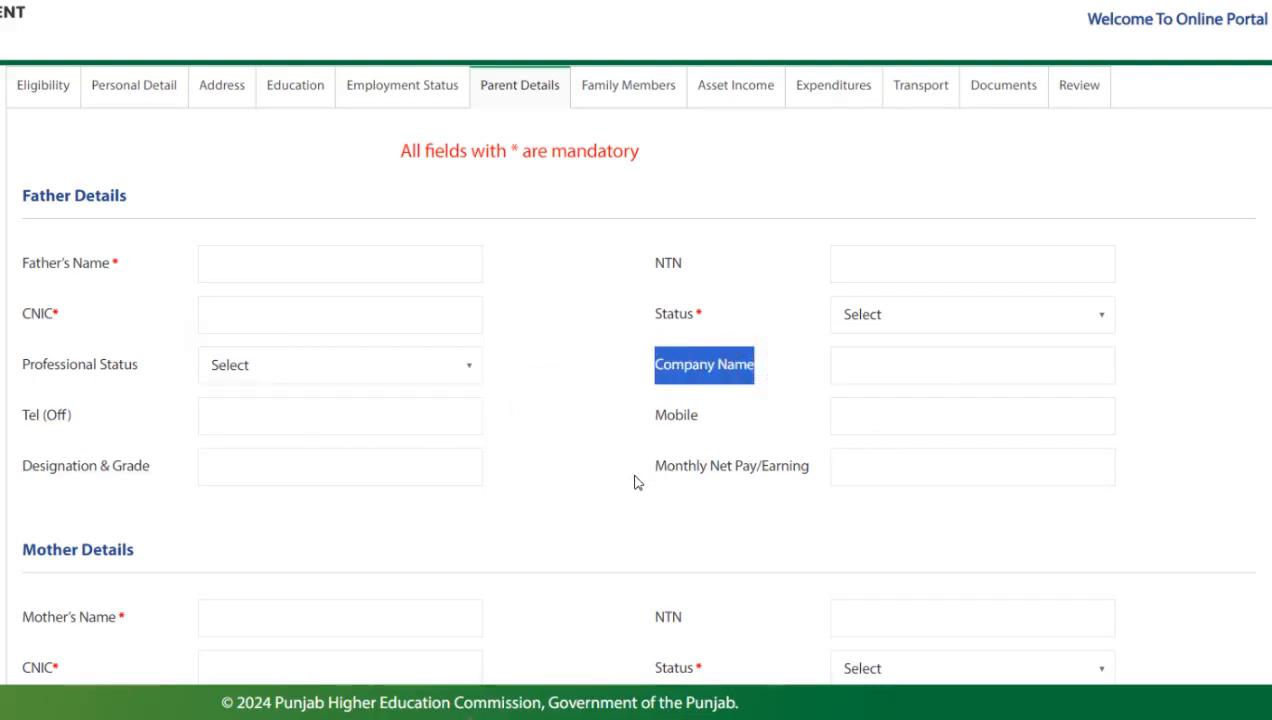
scroll(457, 449, "down", 3)
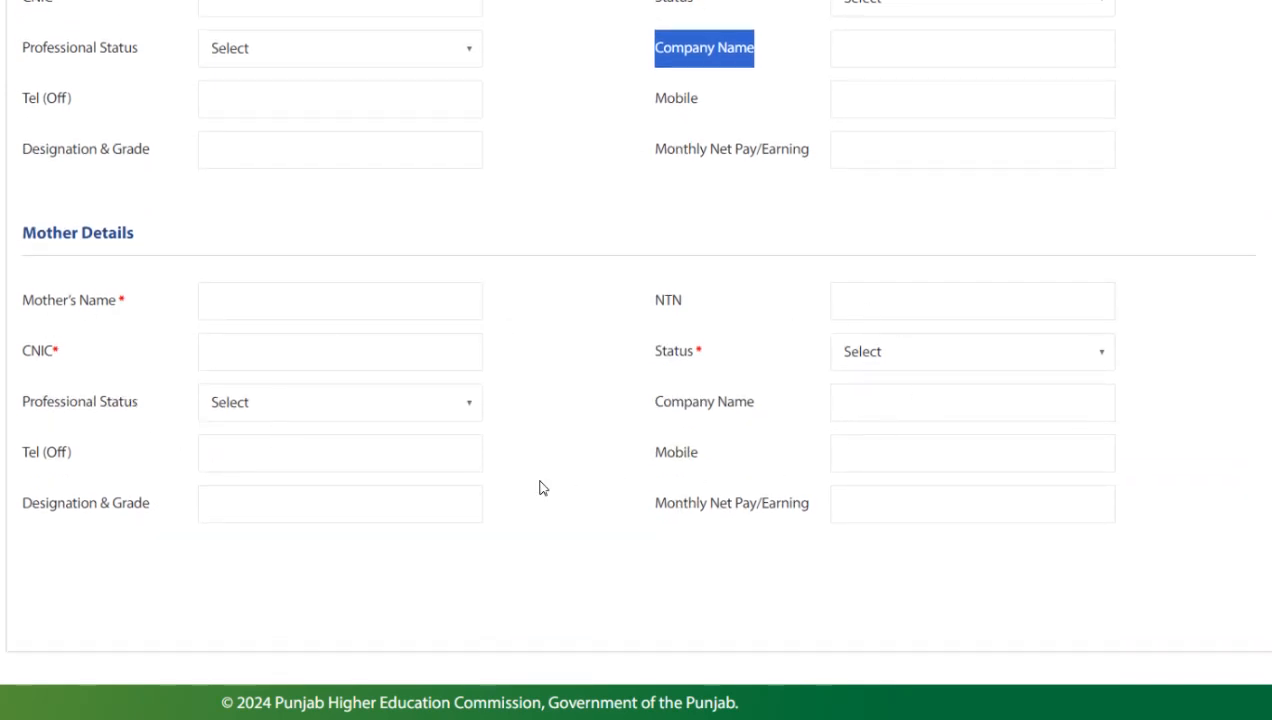
scroll(539, 487, "down", 1)
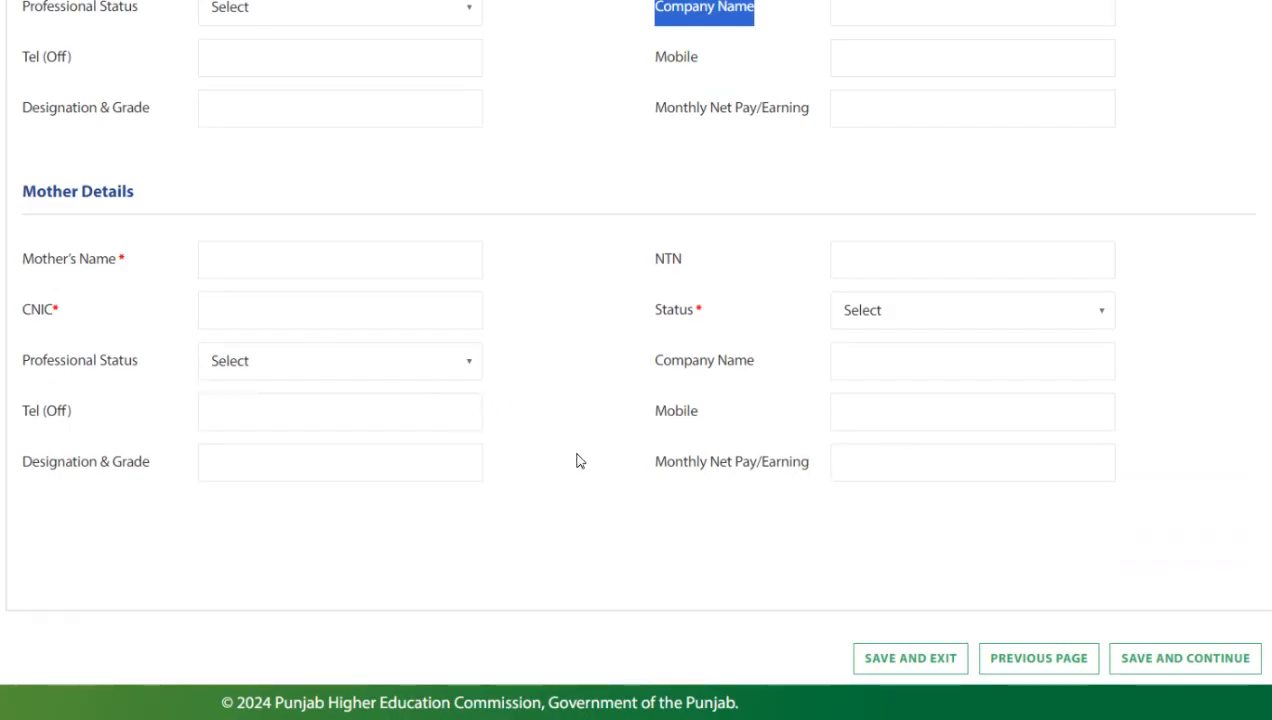
scroll(577, 460, "up", 1)
scroll(628, 460, "down", 1)
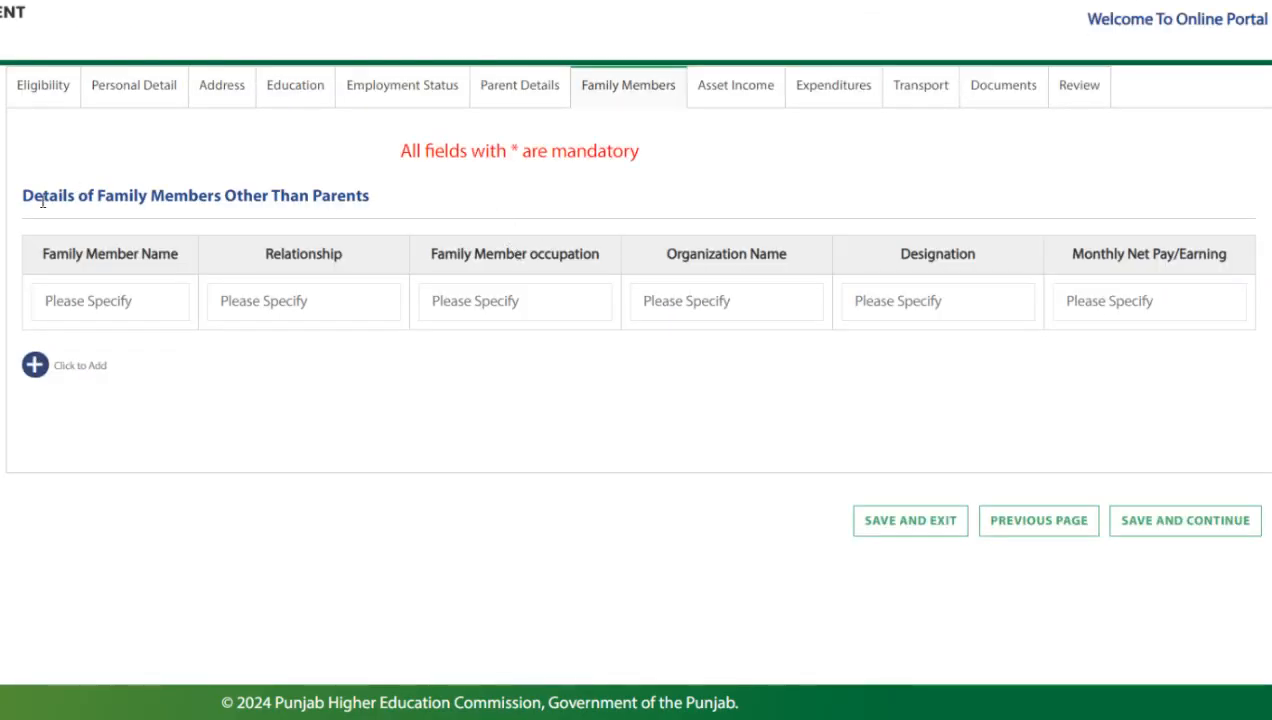
Highlight the heading for details of family members other than parents in the Family Members section
left_click_drag(37, 193, 378, 198)
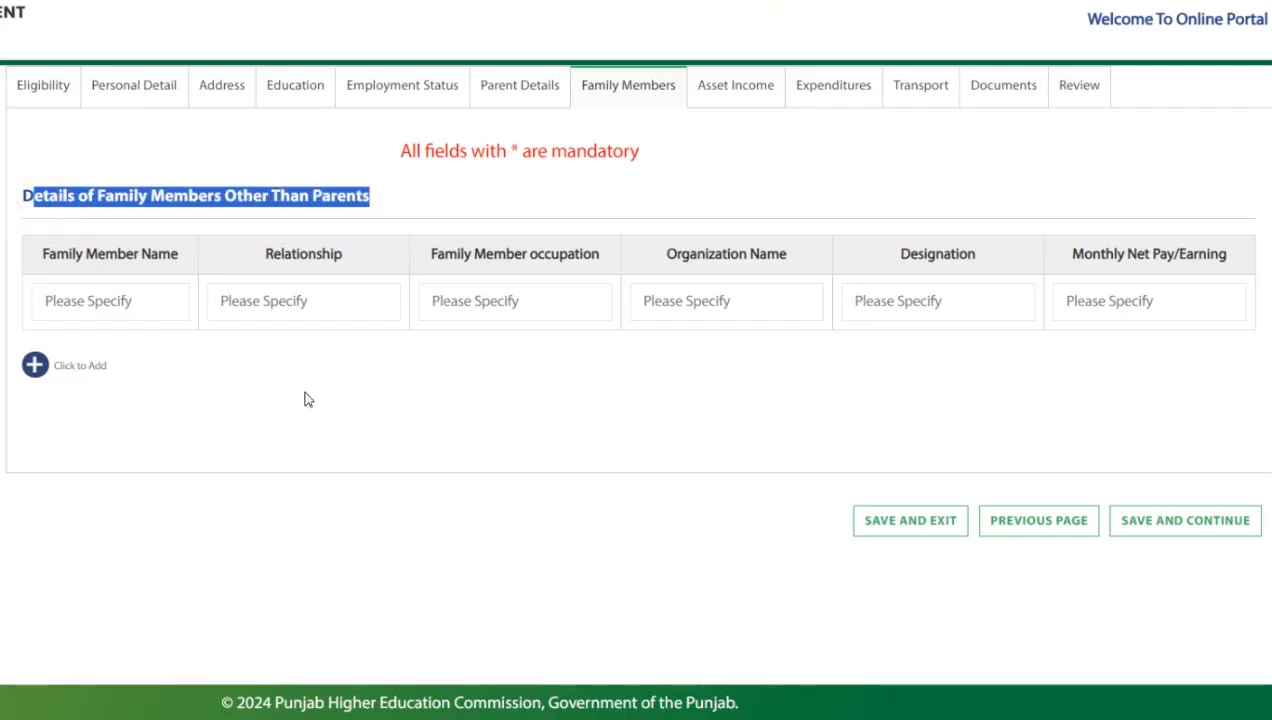
Examine the family member fields for name, relationship, occupation, organization and designation
double_click(45, 256)
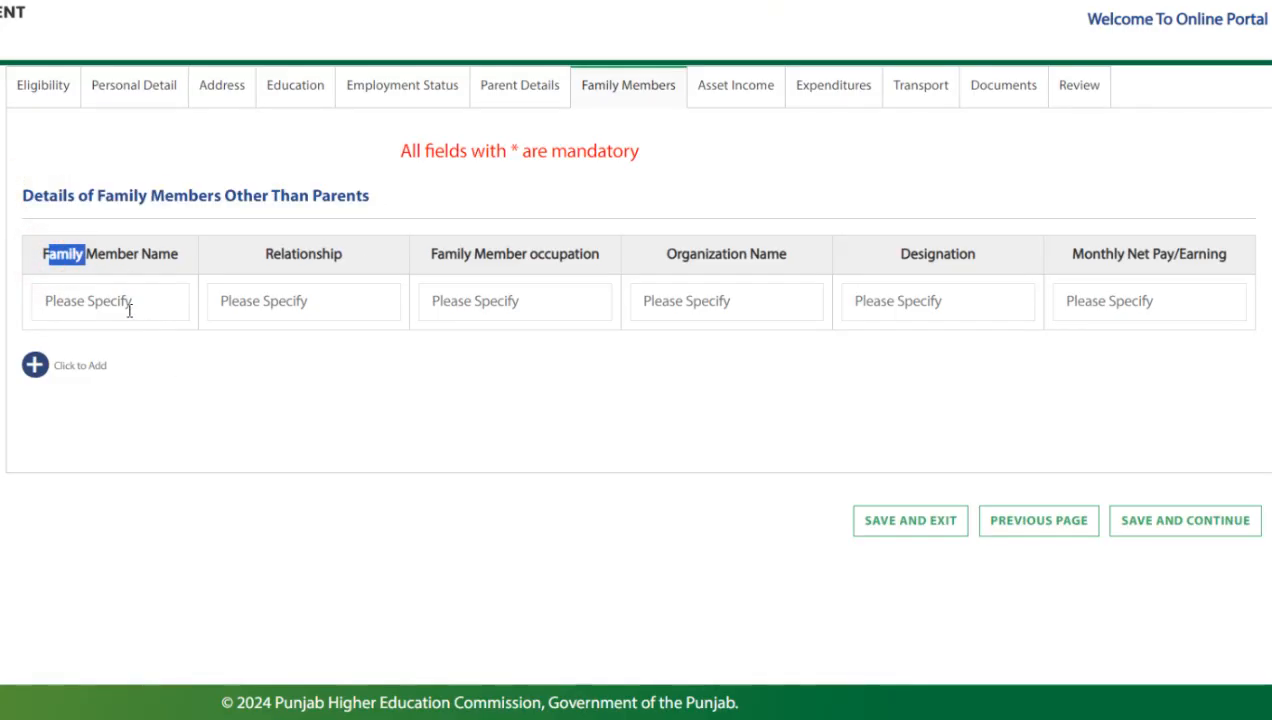
left_click(127, 304)
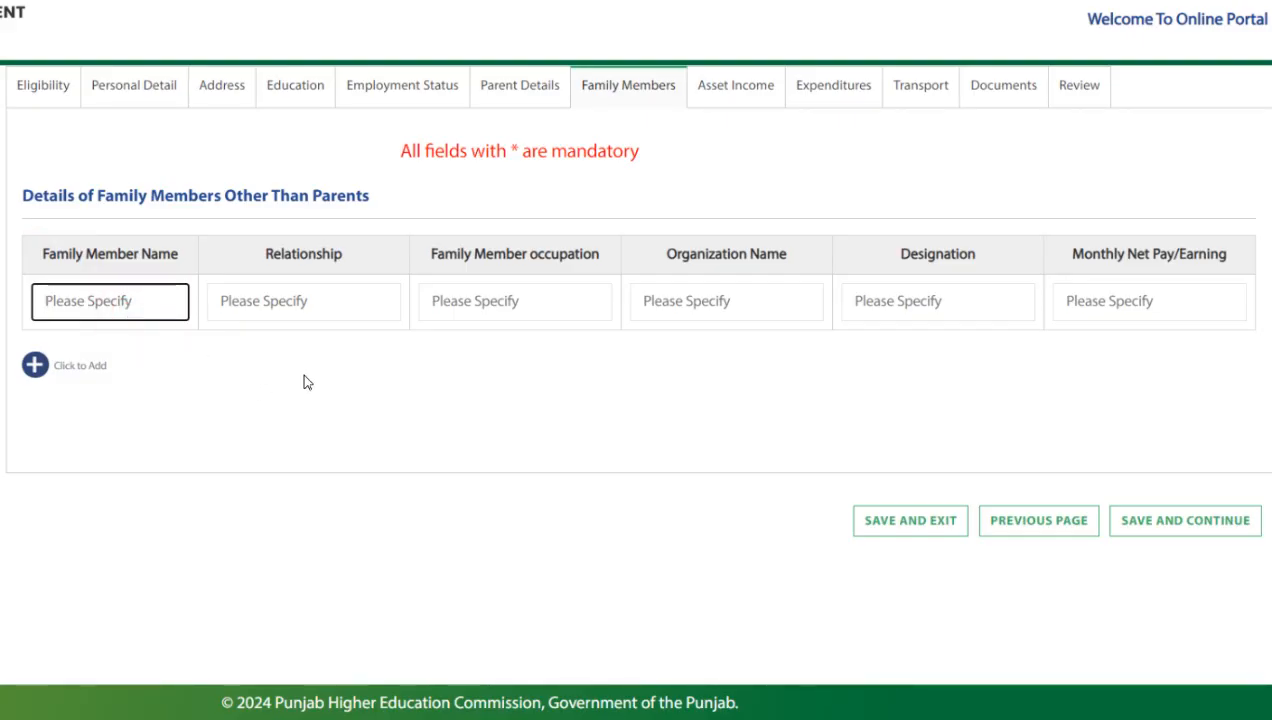
left_click(317, 304)
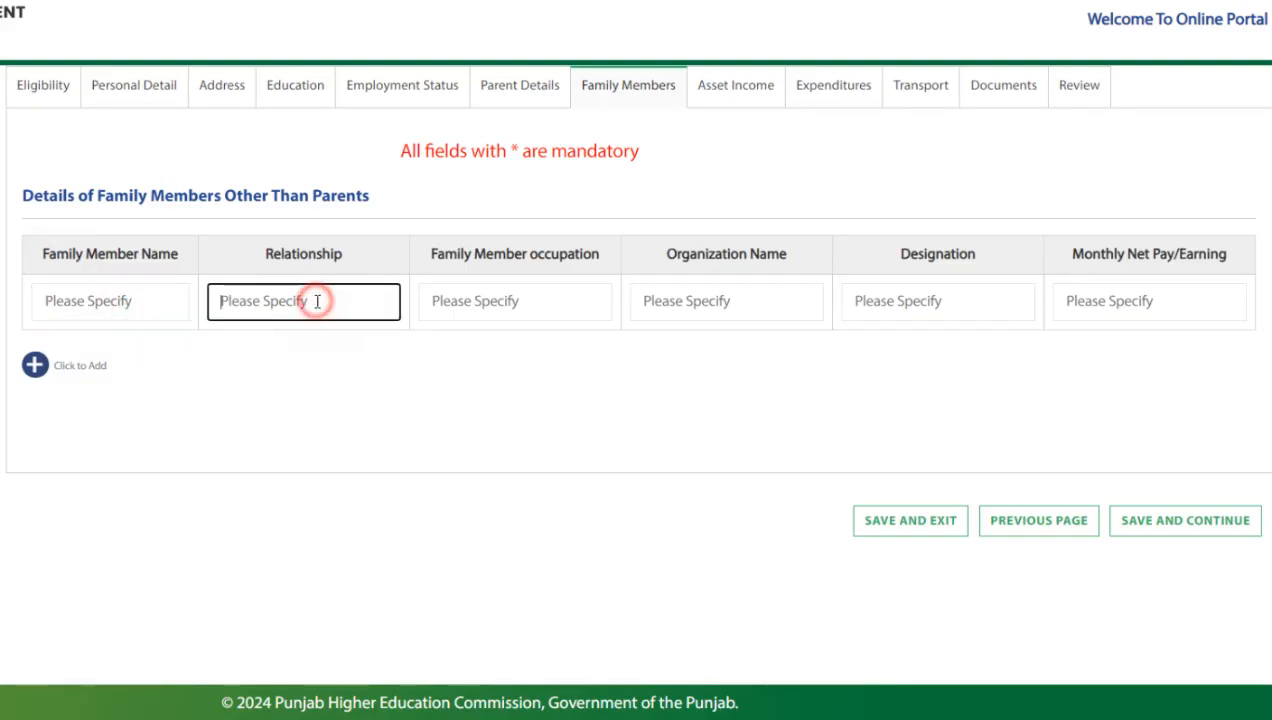
left_click(512, 304)
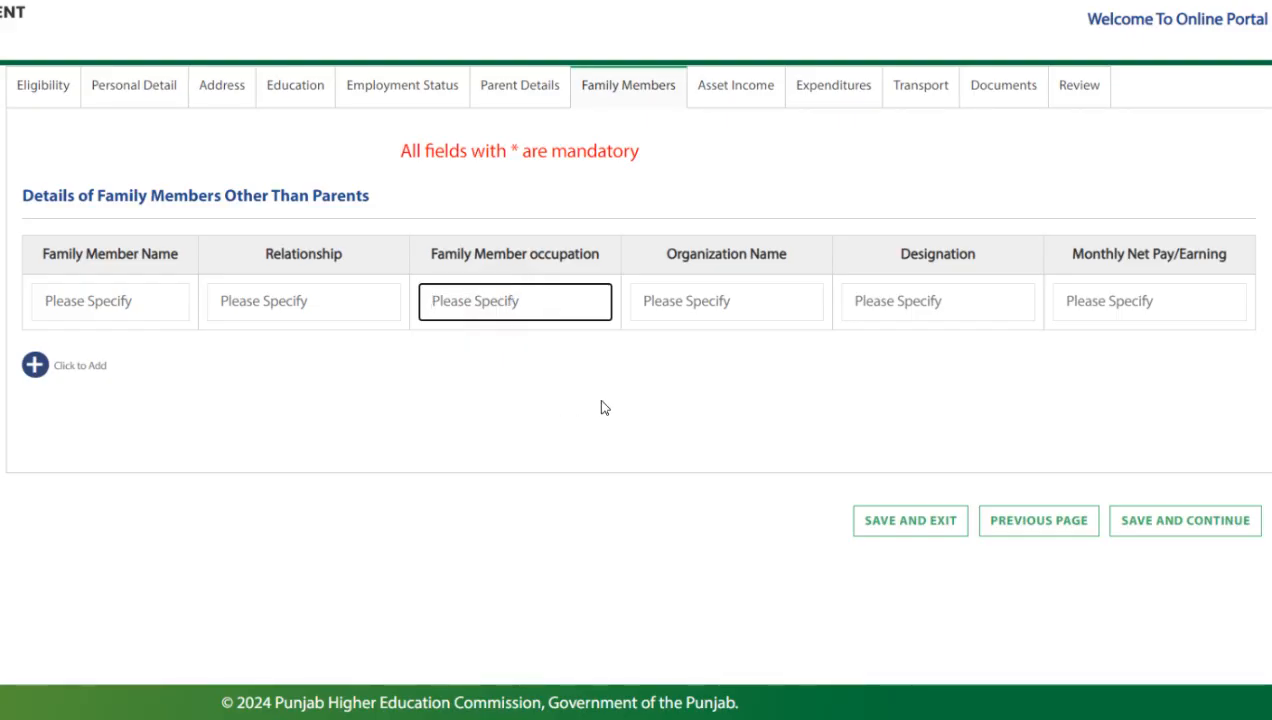
left_click(747, 311)
left_click(918, 301)
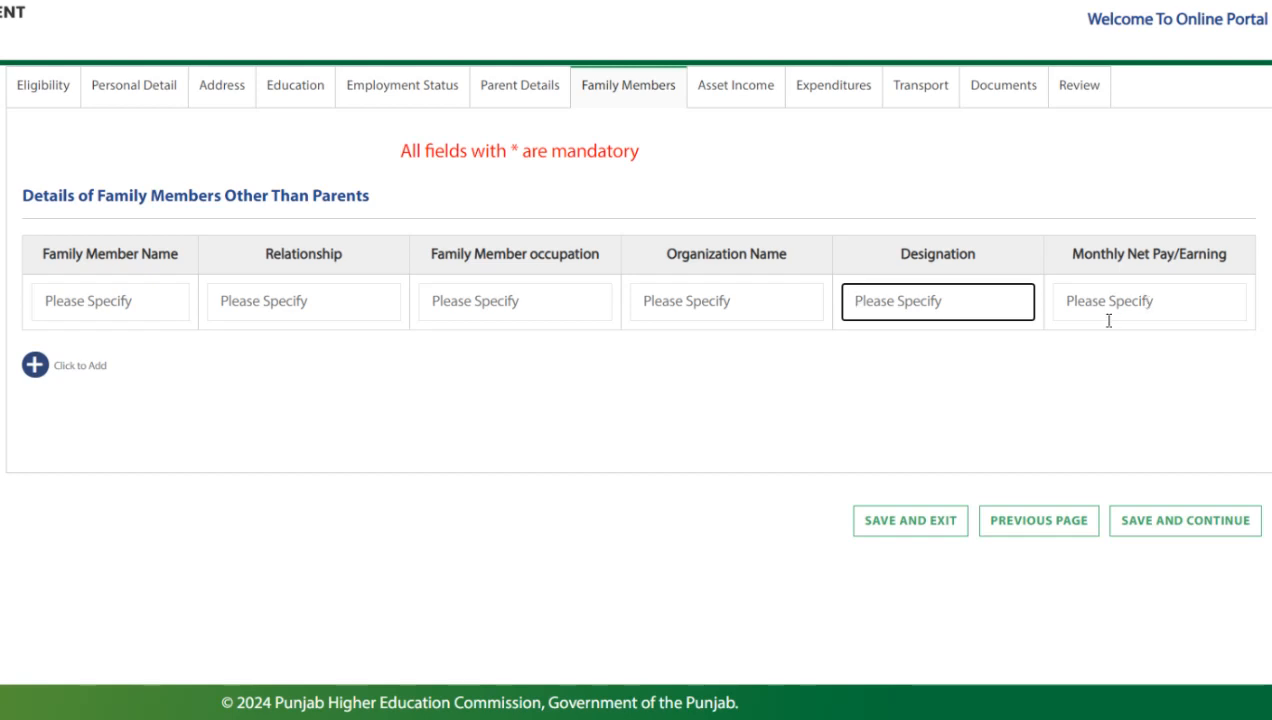
Add a second family member row and delete it again
left_click(35, 365)
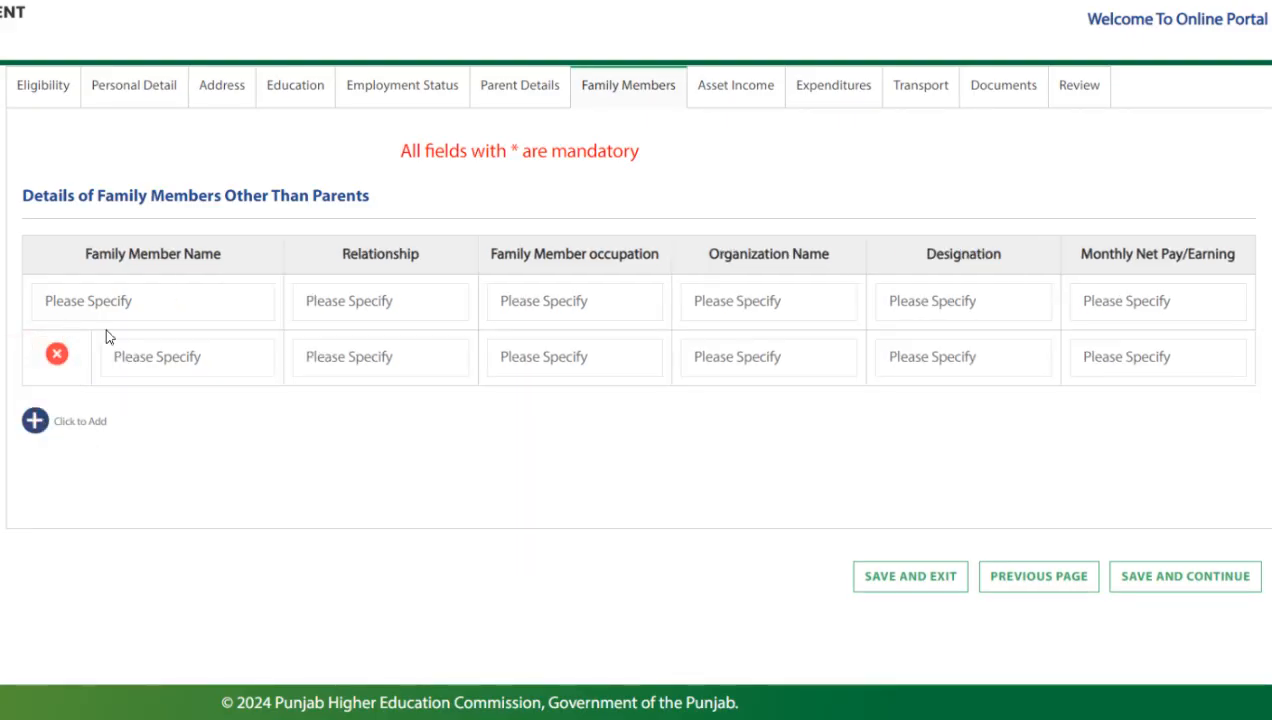
left_click(55, 356)
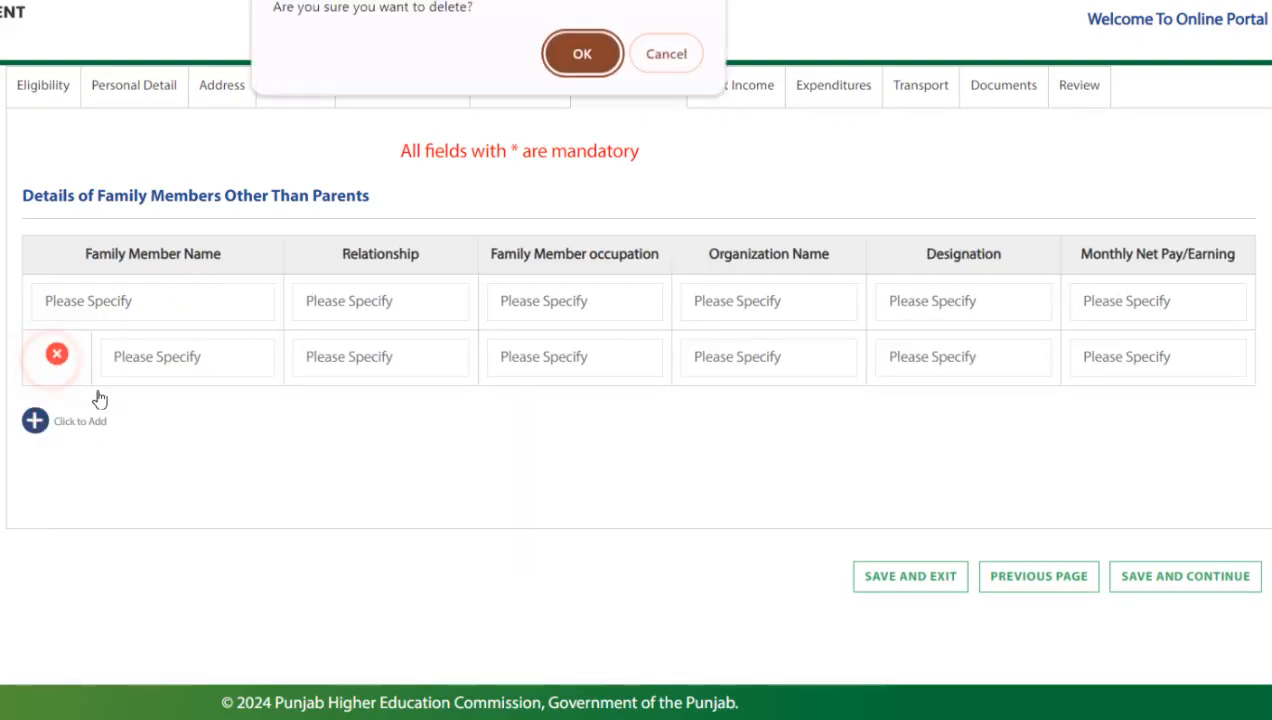
left_click(581, 62)
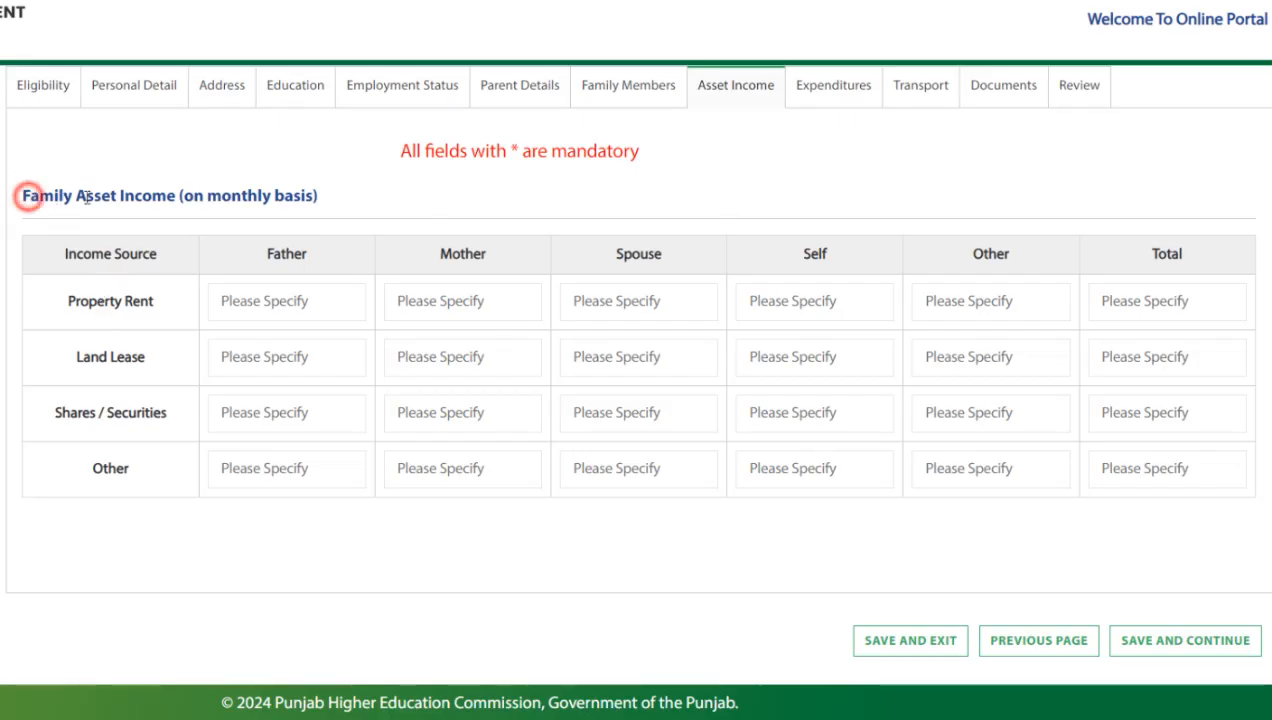
Highlight the Family Asset Income heading and the Land Lease, Shares / Securities and Other sources, and save and continue to the expenditures
left_click_drag(28, 196, 316, 199)
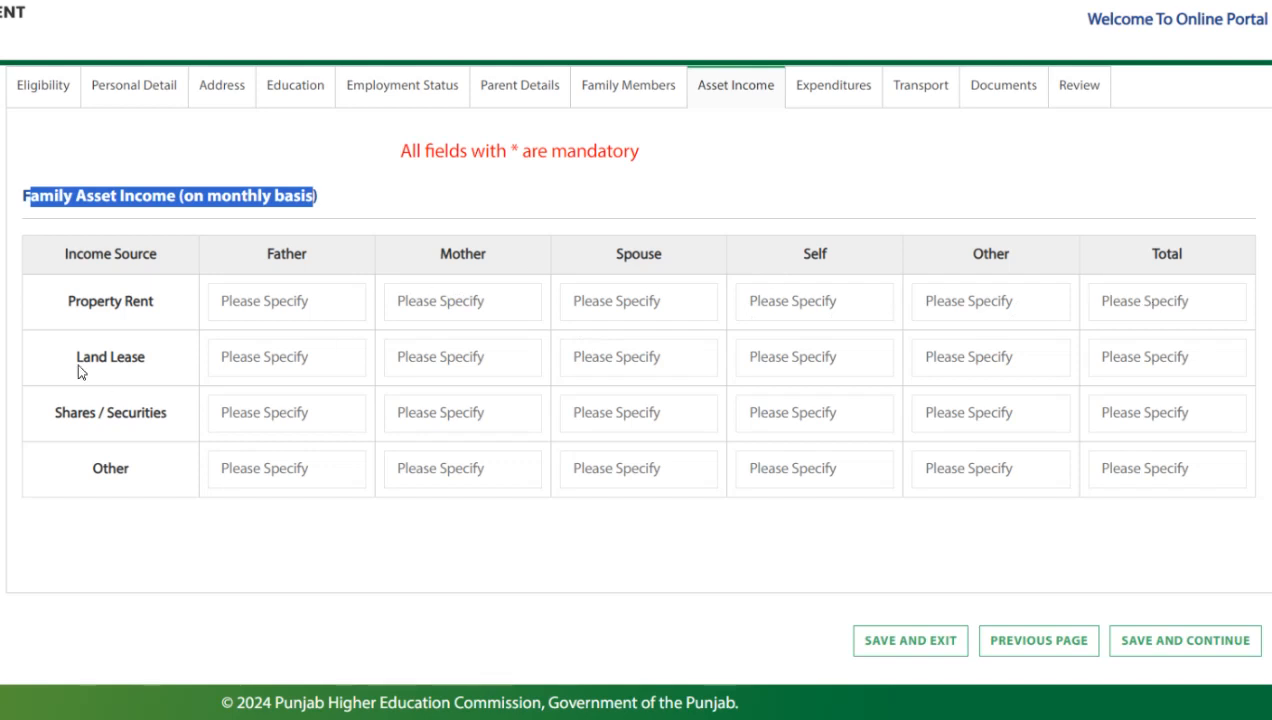
left_click_drag(74, 358, 140, 358)
left_click_drag(50, 416, 170, 414)
left_click_drag(88, 476, 136, 474)
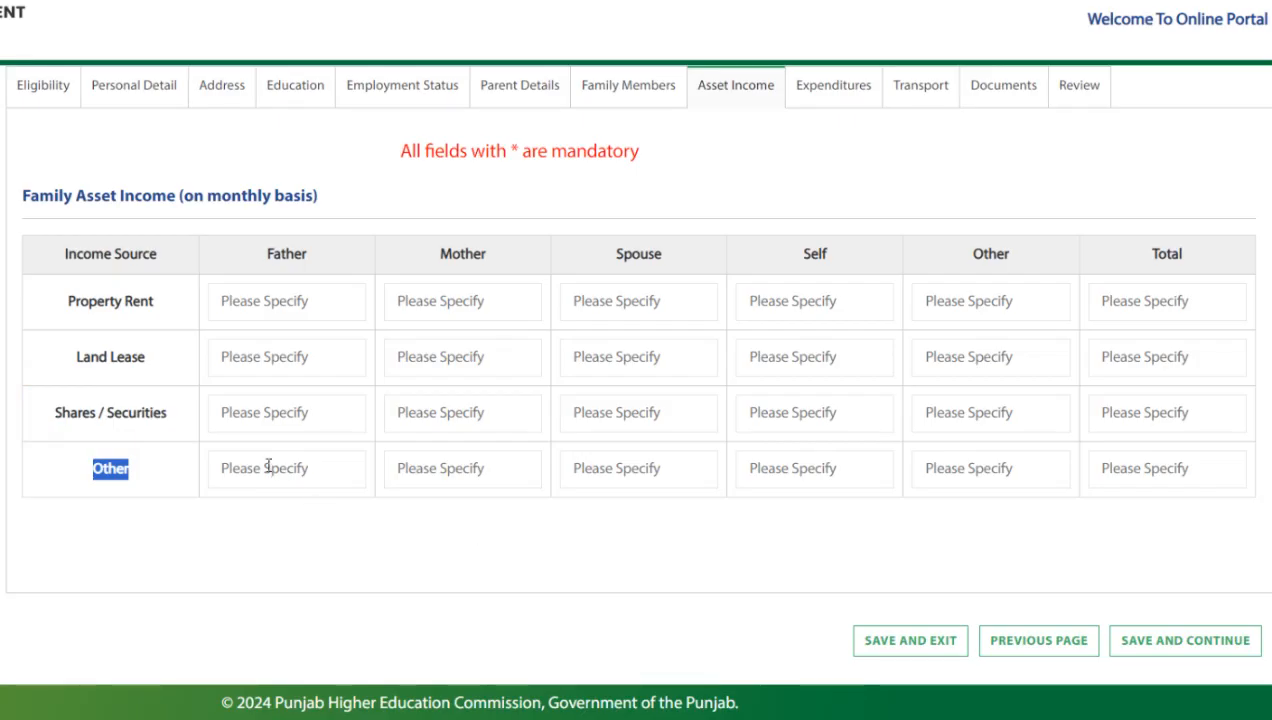
left_click(1168, 652)
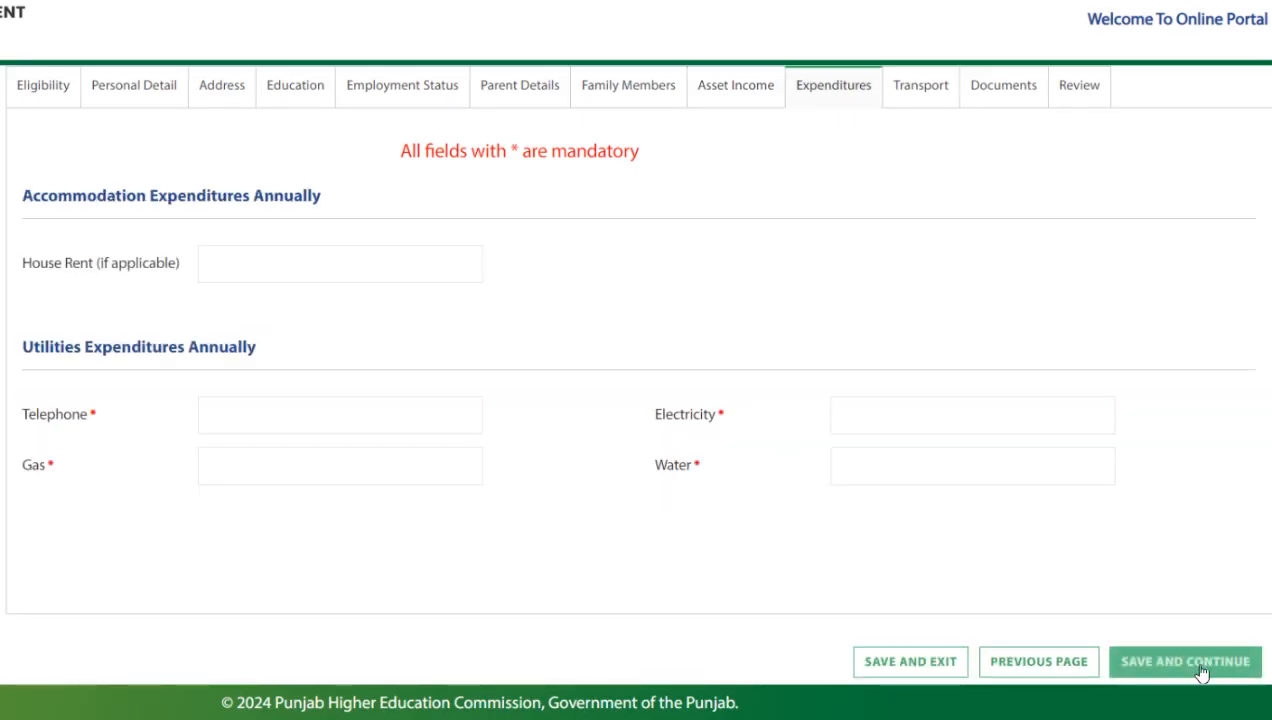
Enter annual expenditures of 12000 for house rent, 6000 telephone, 6500 electricity, 2000 gas and 1200 water, and save and continue
left_click(258, 260)
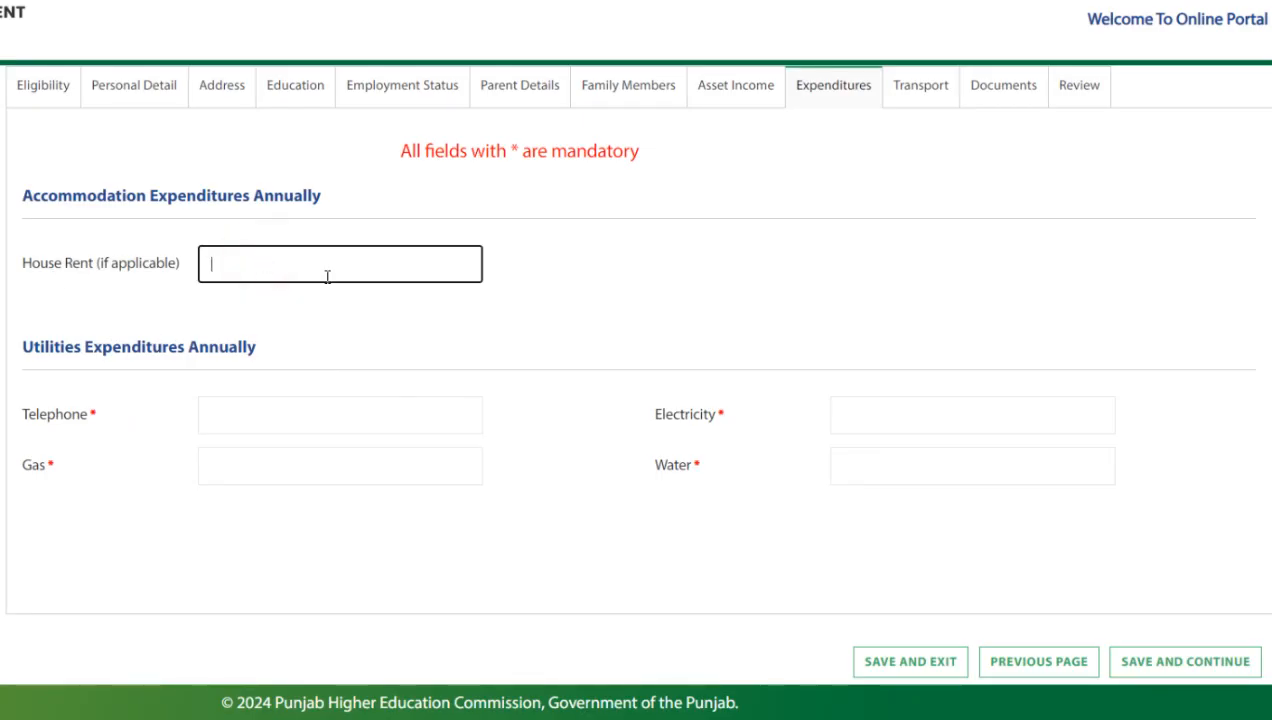
left_click(333, 327)
left_click(335, 410)
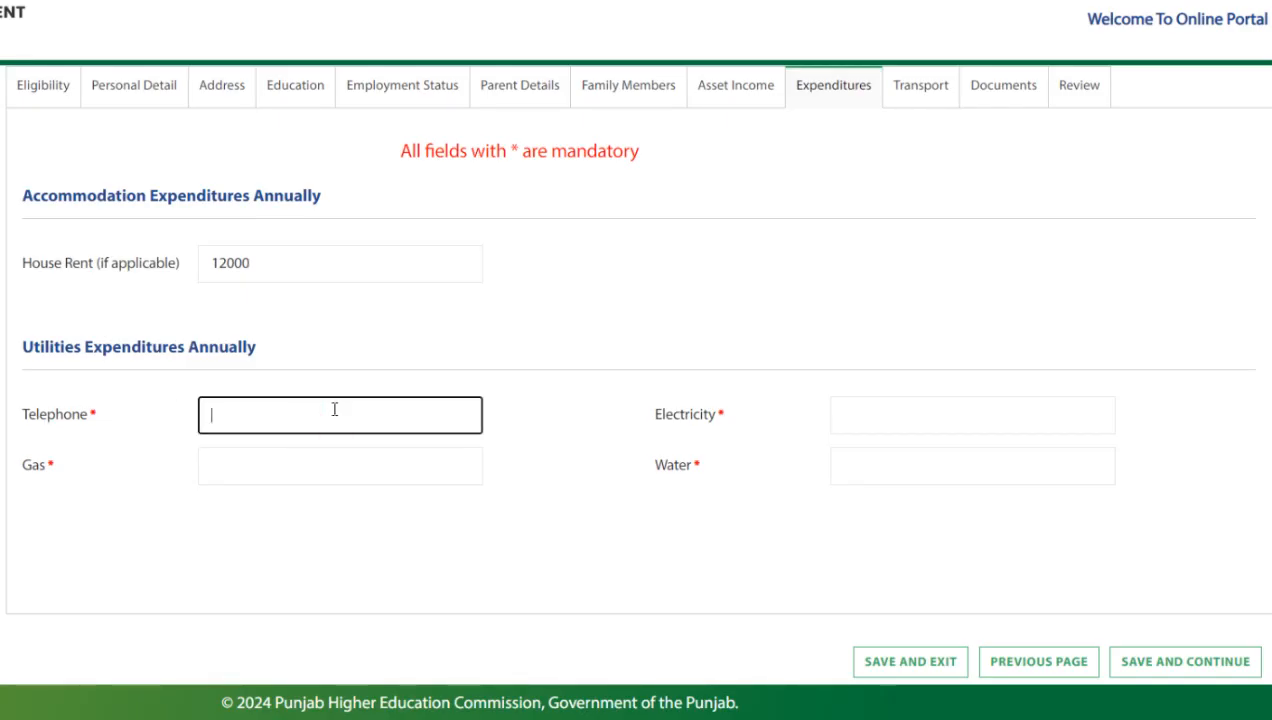
type("6000")
left_click(903, 415)
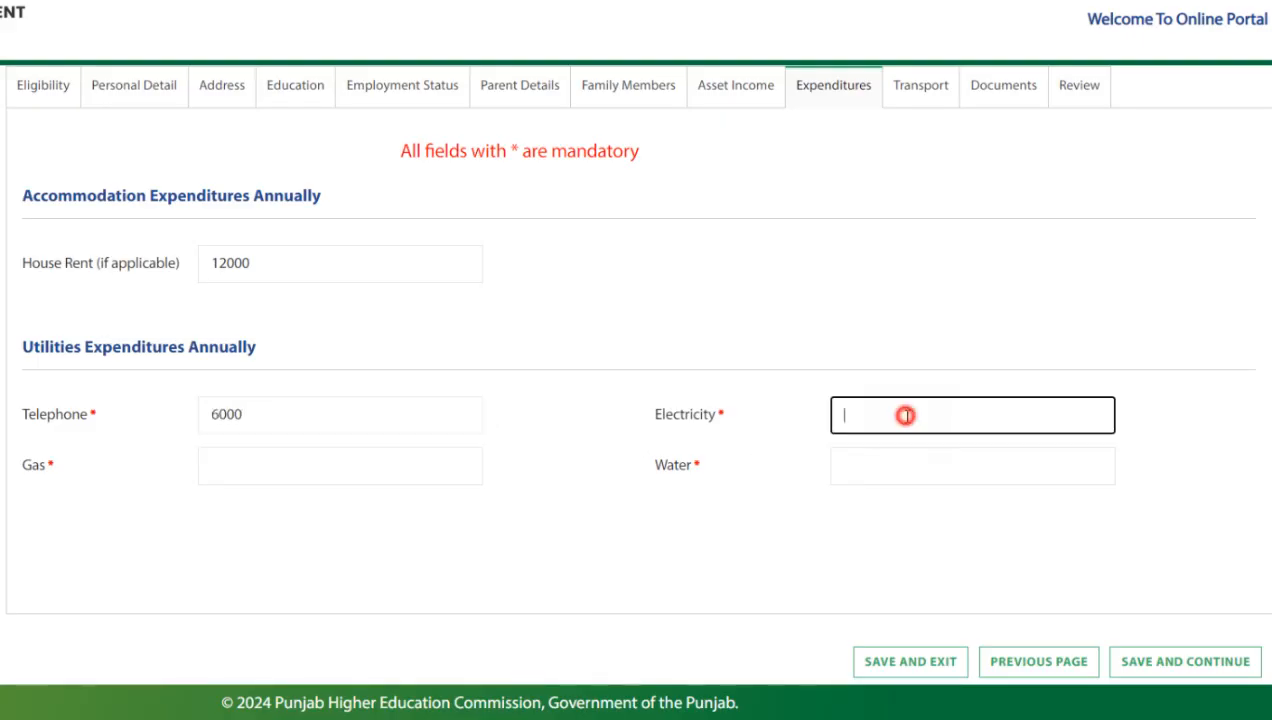
type("6500")
left_click(263, 471)
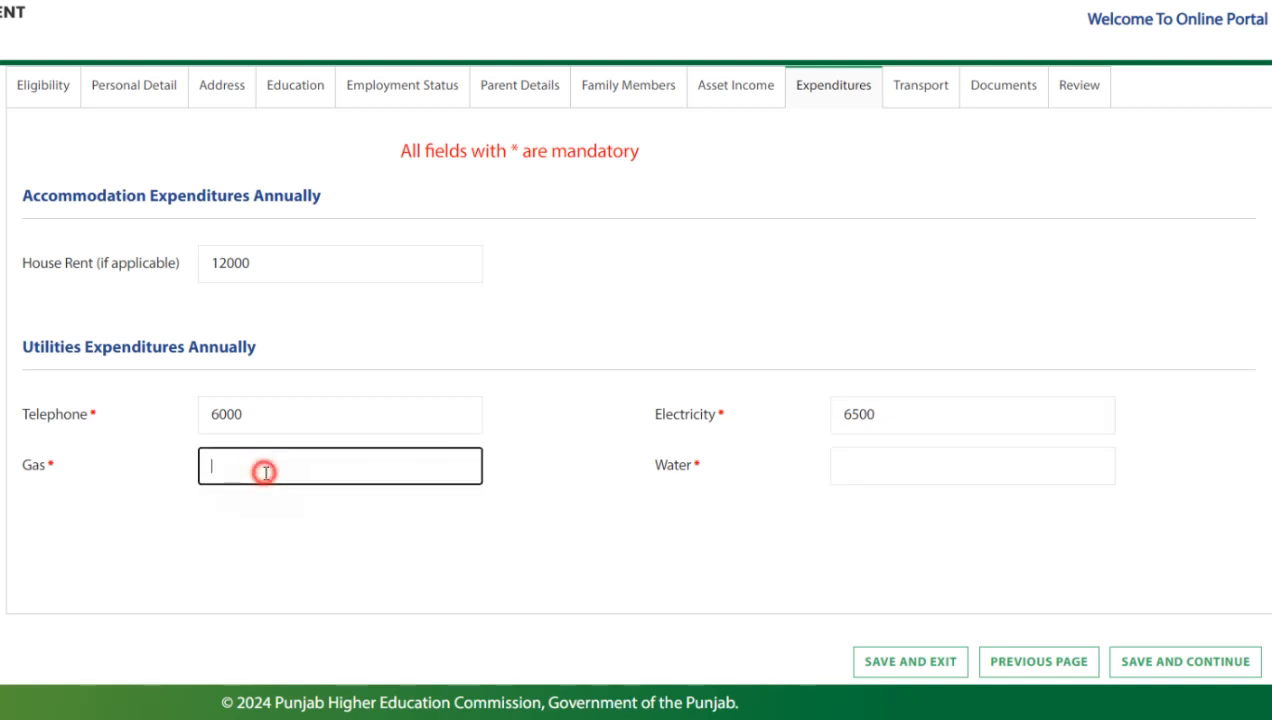
type("2000")
left_click(856, 463)
type("1200")
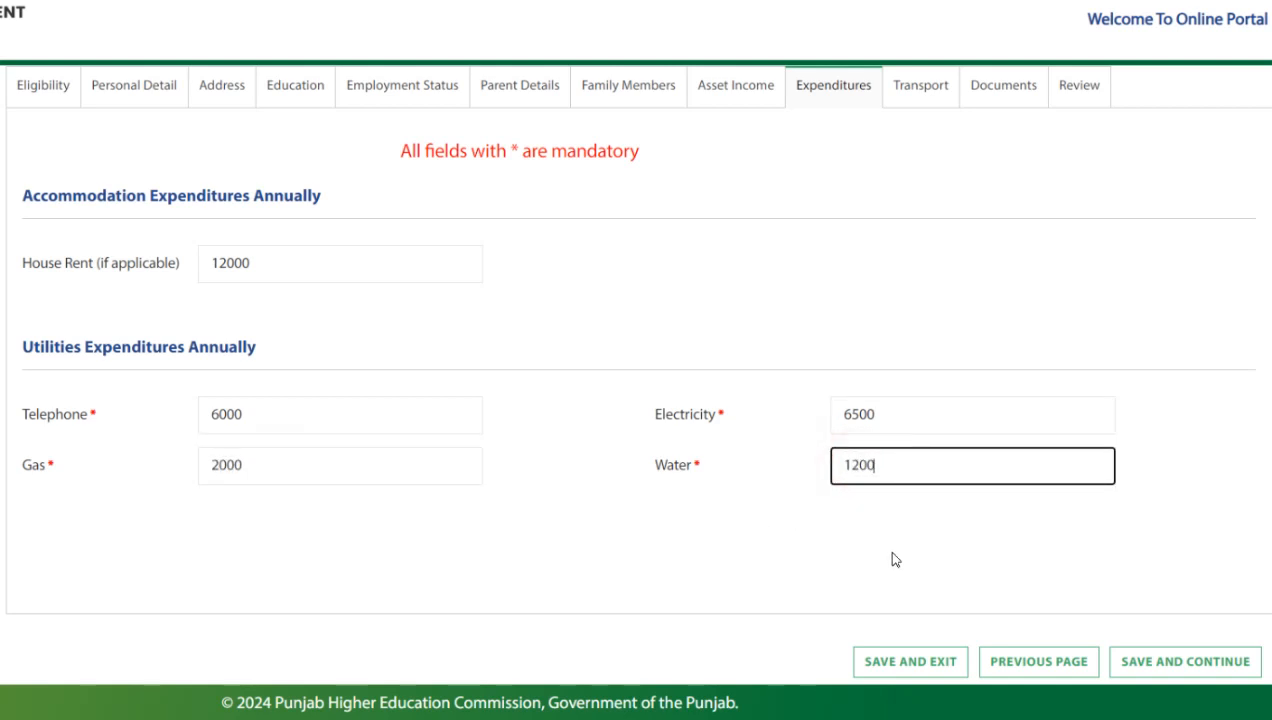
left_click(1197, 677)
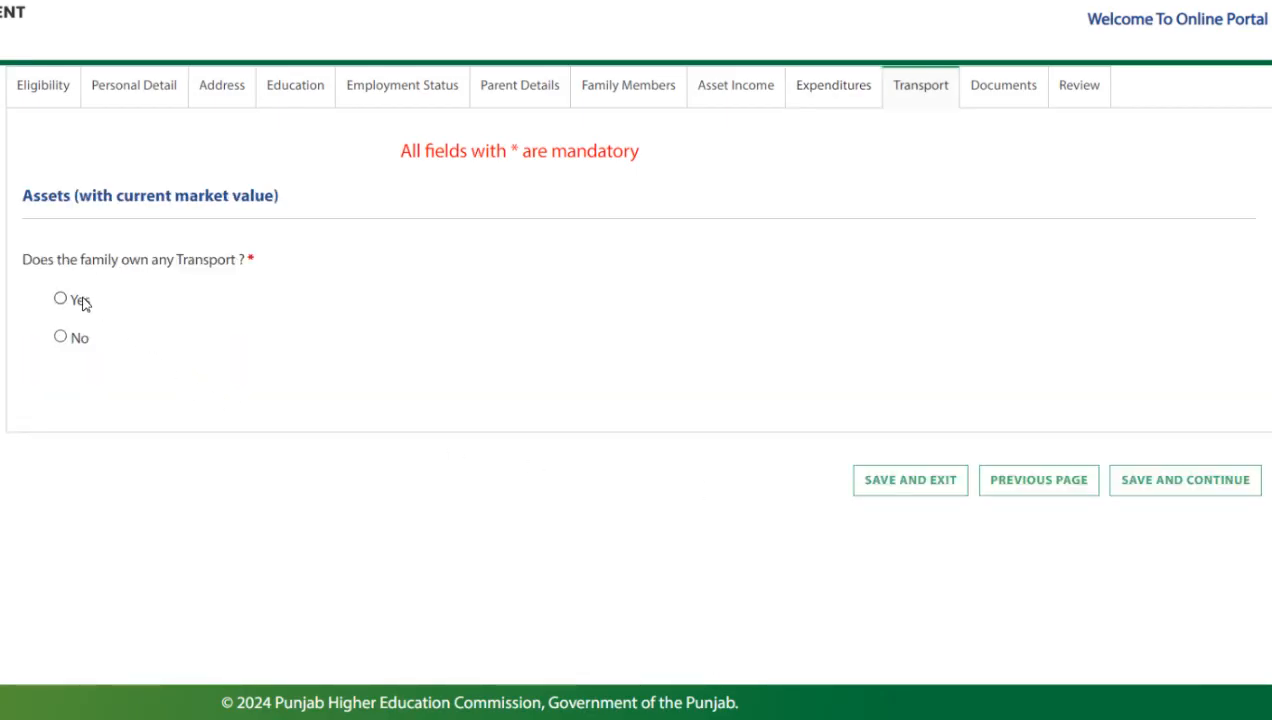
Answer No to the question about the family owning any transport, and save and continue to the documents
left_click_drag(20, 258, 250, 260)
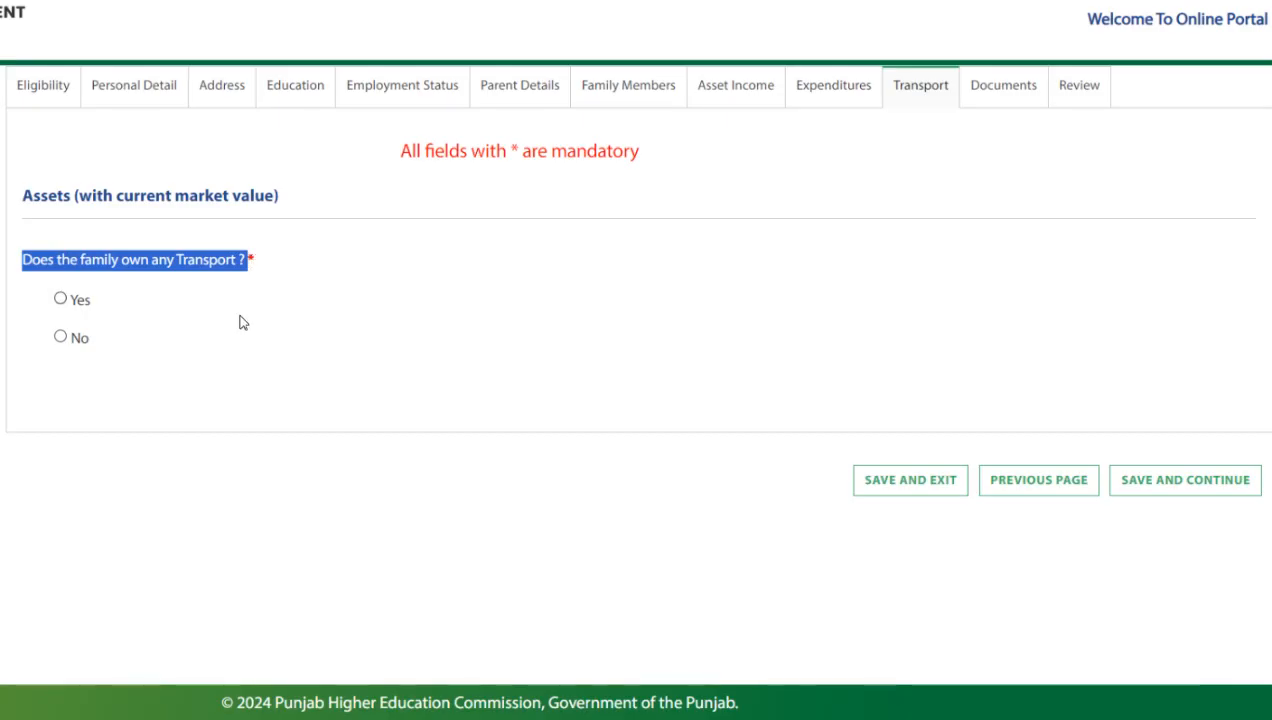
left_click(64, 338)
left_click(1176, 483)
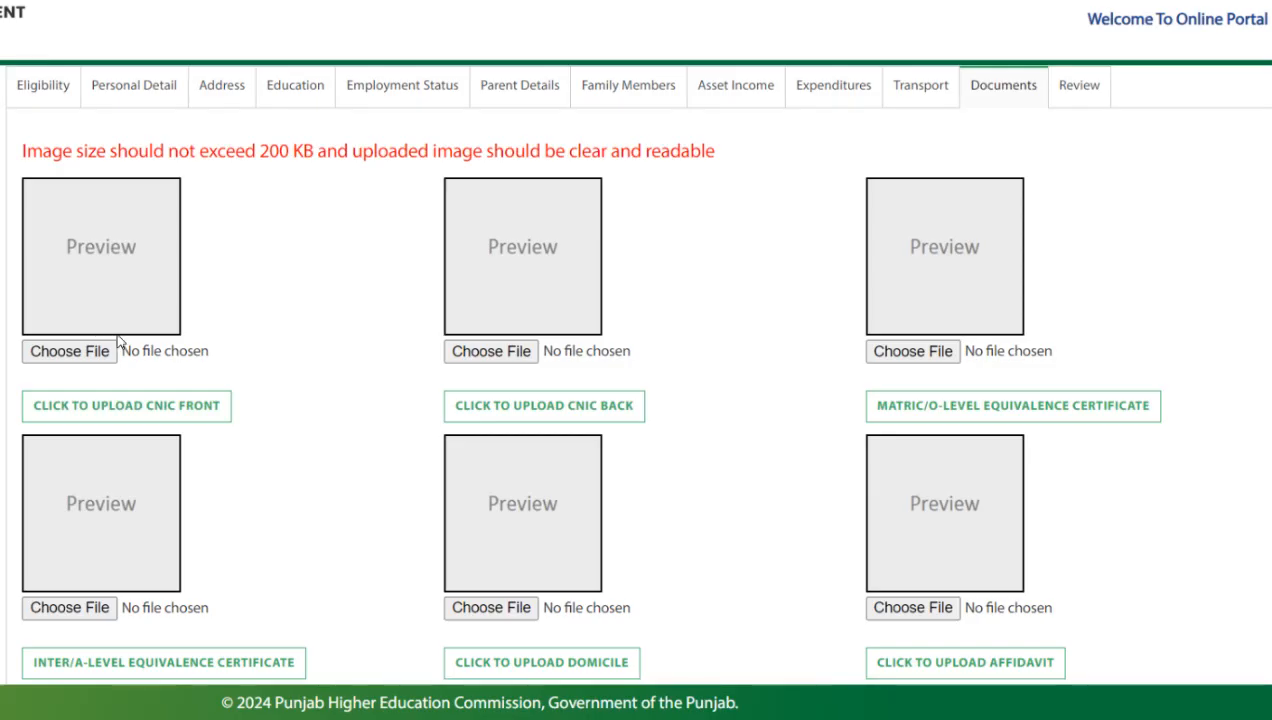
Highlight the 200 KB image size limit and examine the document upload slots, including the affidavit
left_click_drag(312, 151, 200, 151)
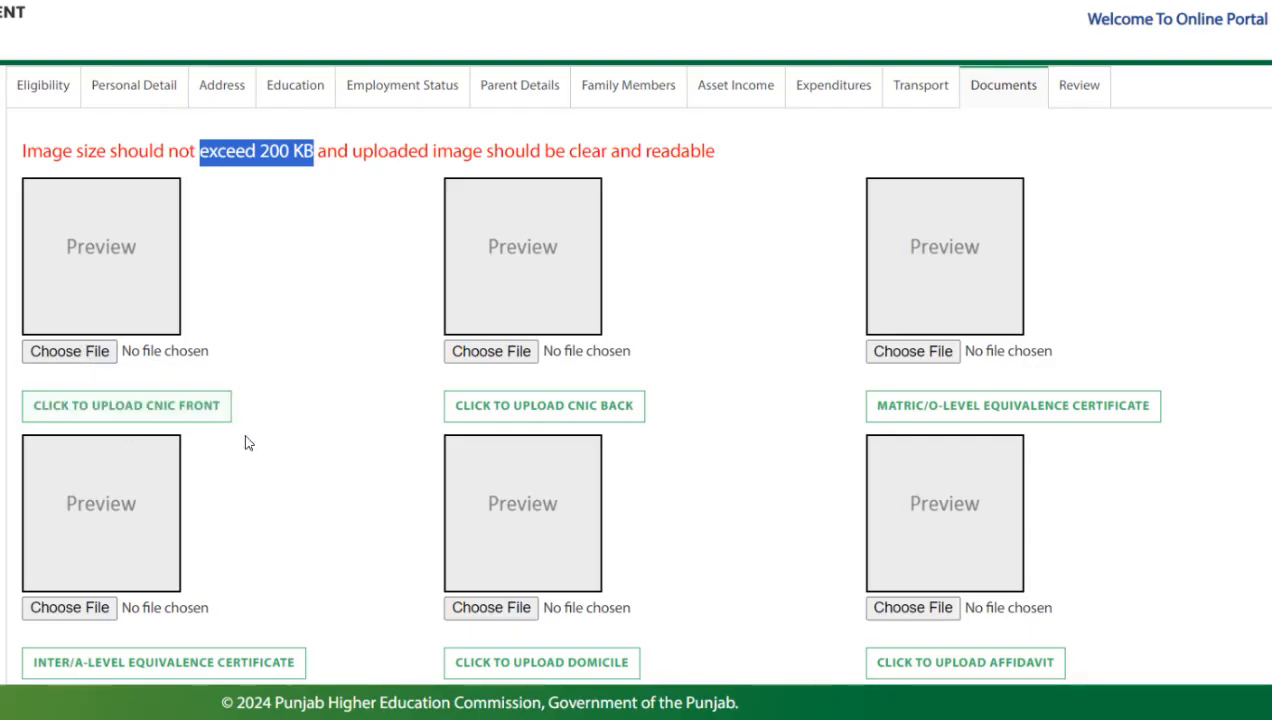
scroll(247, 445, "down", 1)
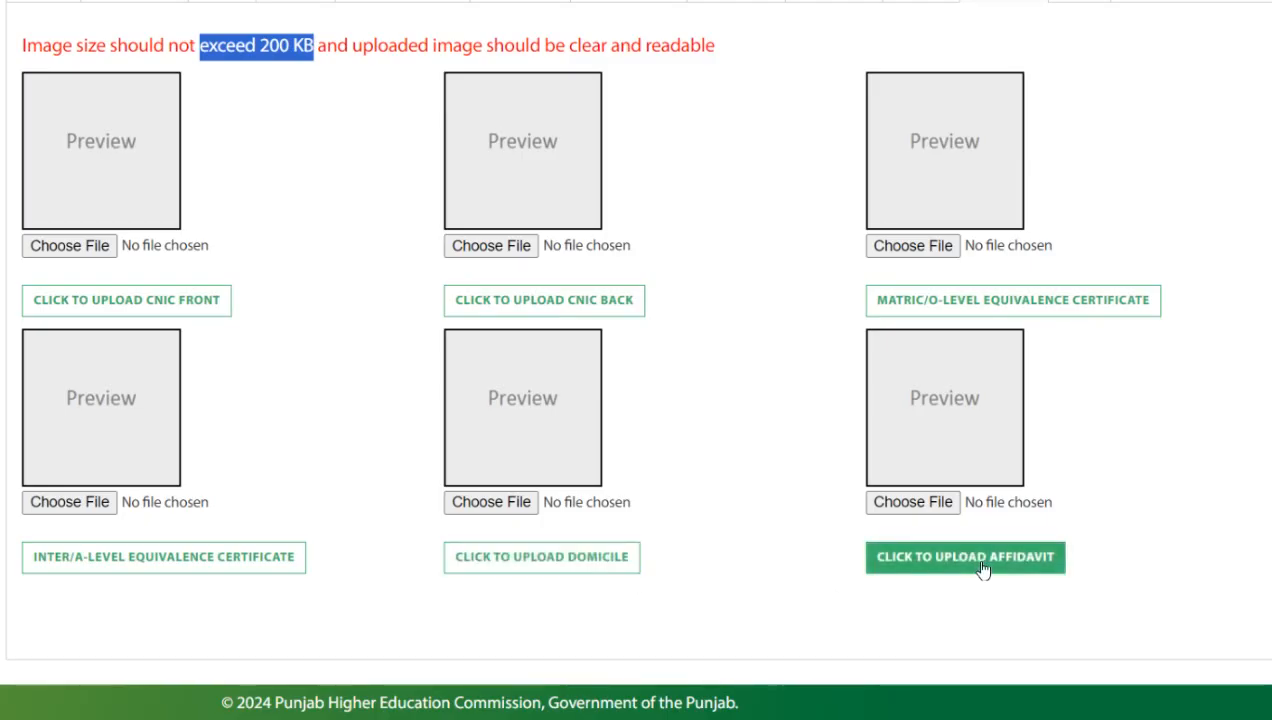
scroll(983, 568, "down", 1)
left_click(980, 519)
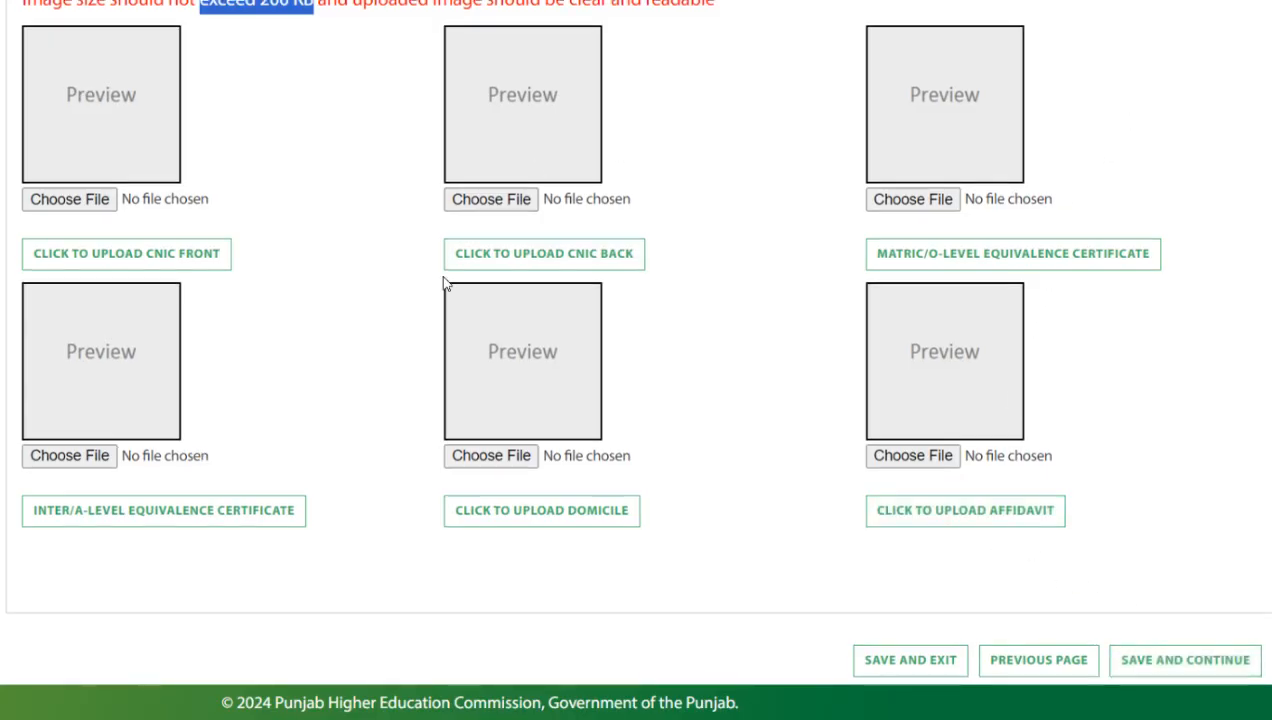
scroll(640, 272, "up", 2)
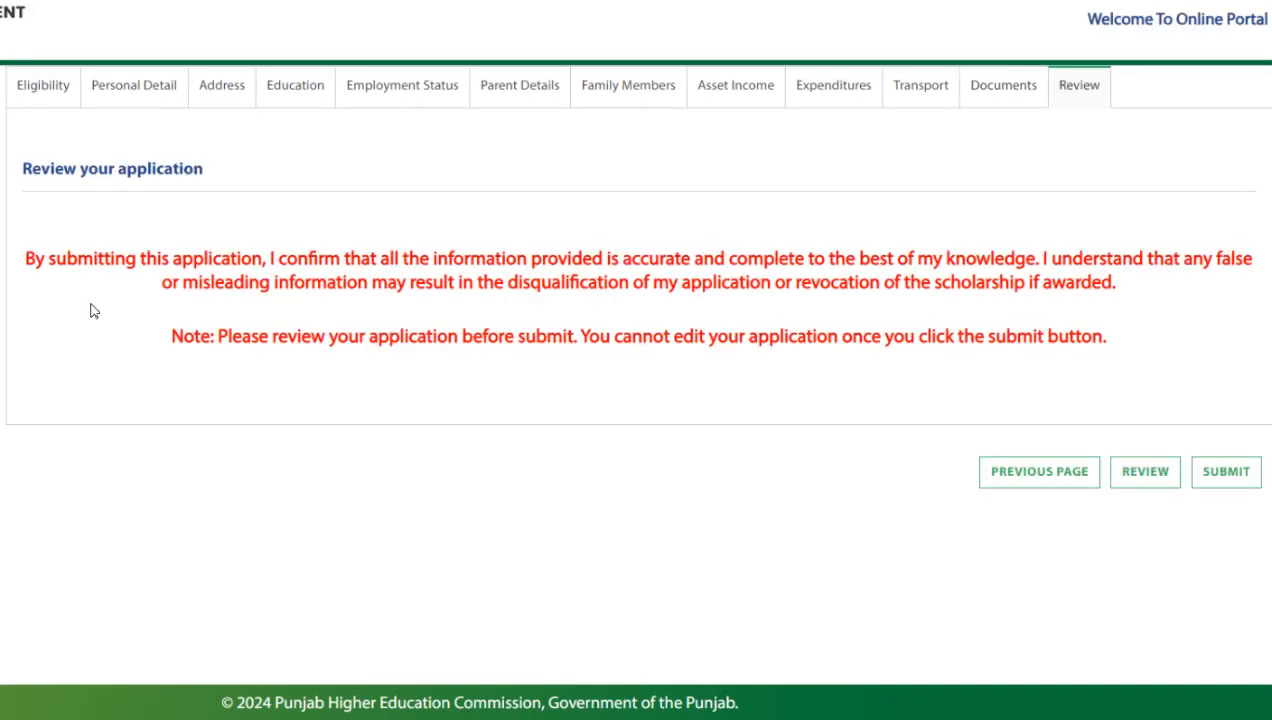
Highlight the Review your application heading and the note about reviewing the application before submission
left_click(27, 172)
left_click_drag(228, 174, 23, 148)
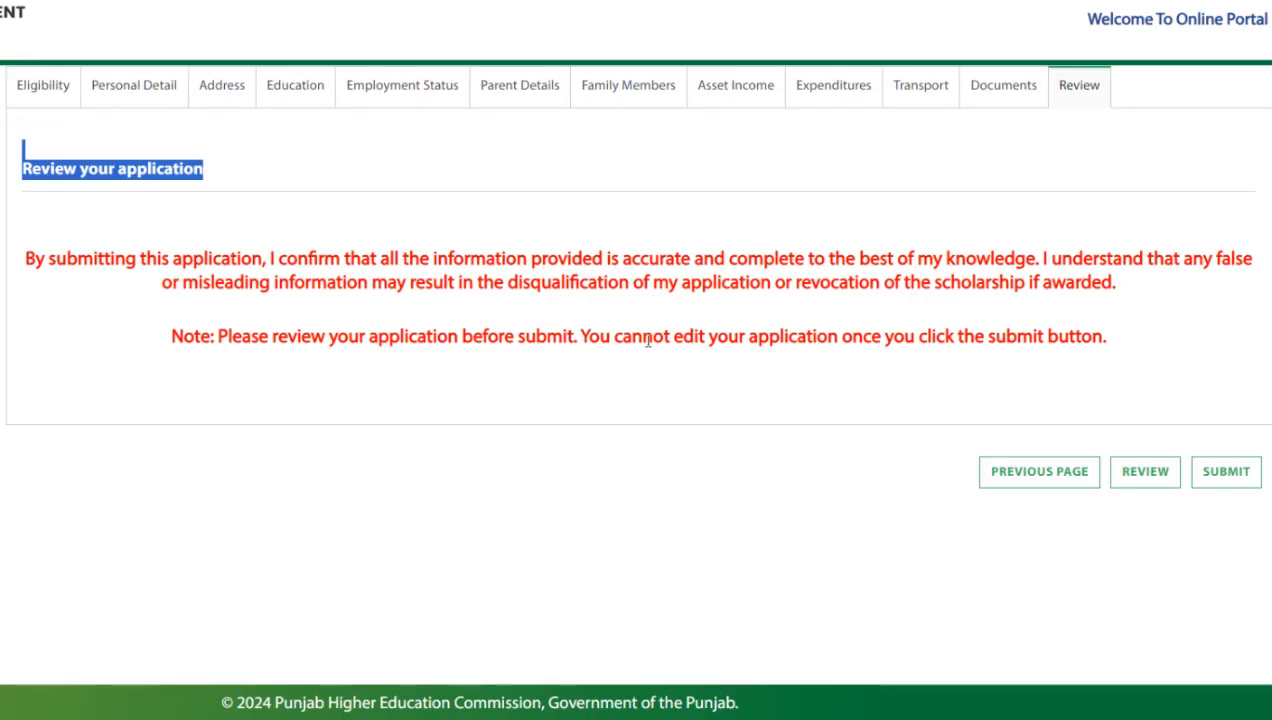
left_click(1118, 340)
left_click_drag(1118, 340, 162, 344)
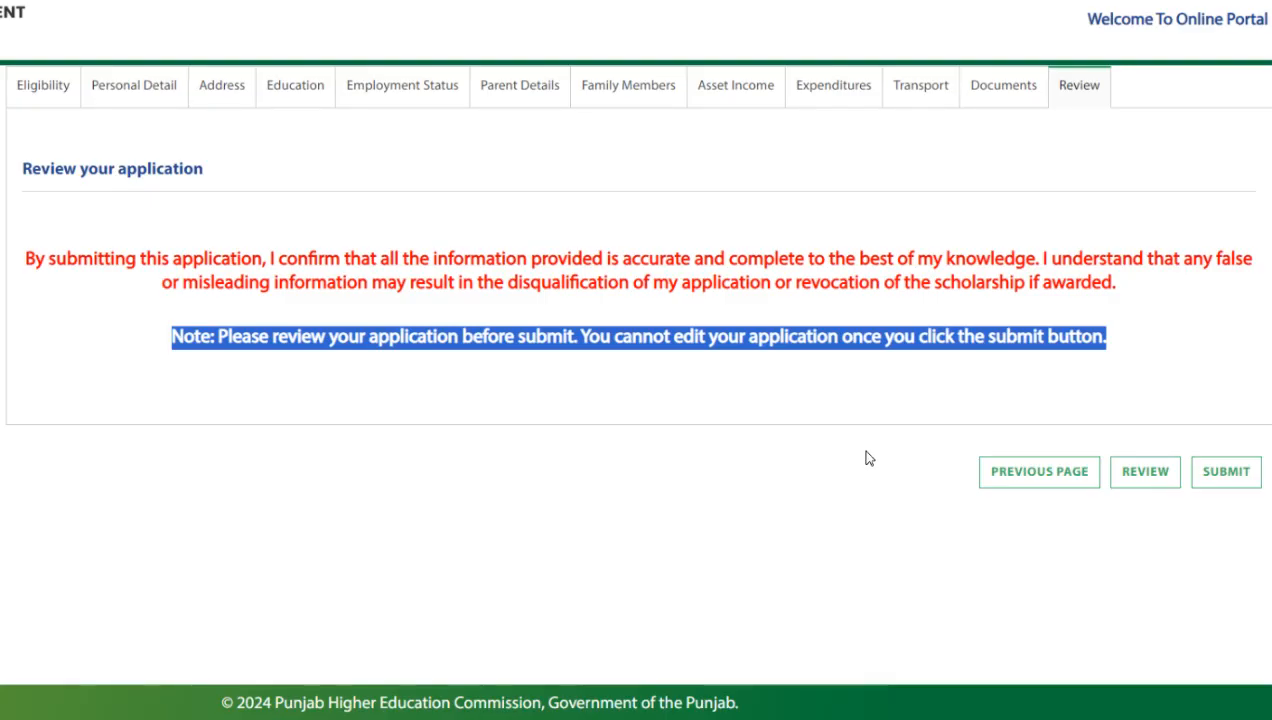
Submit the scholarship application and confirm the submission
left_click(1215, 510)
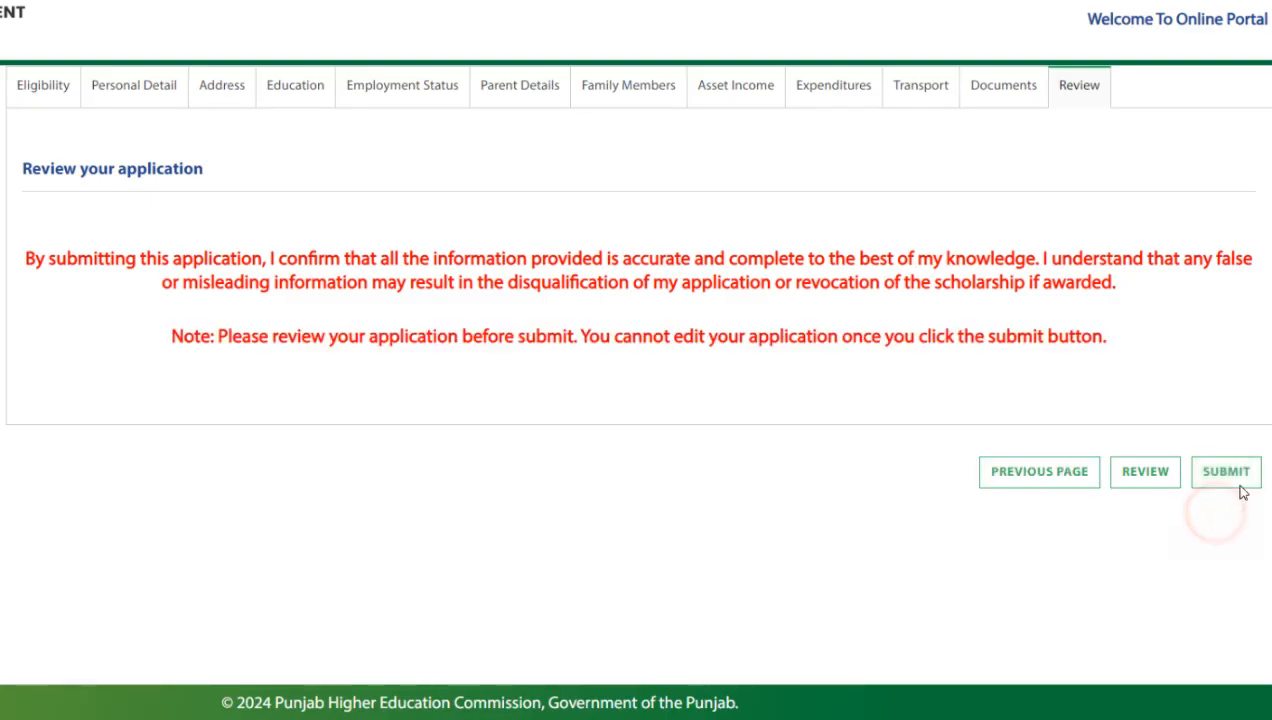
left_click(1214, 485)
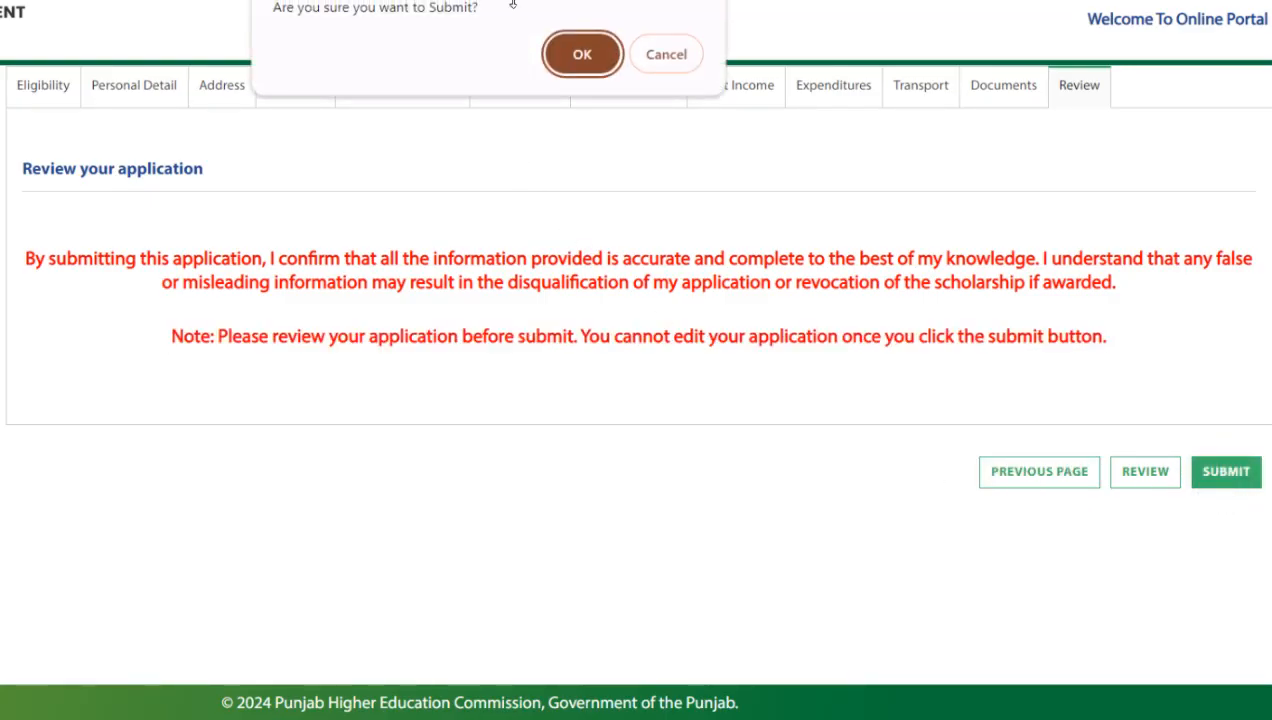
left_click_drag(278, 8, 457, 11)
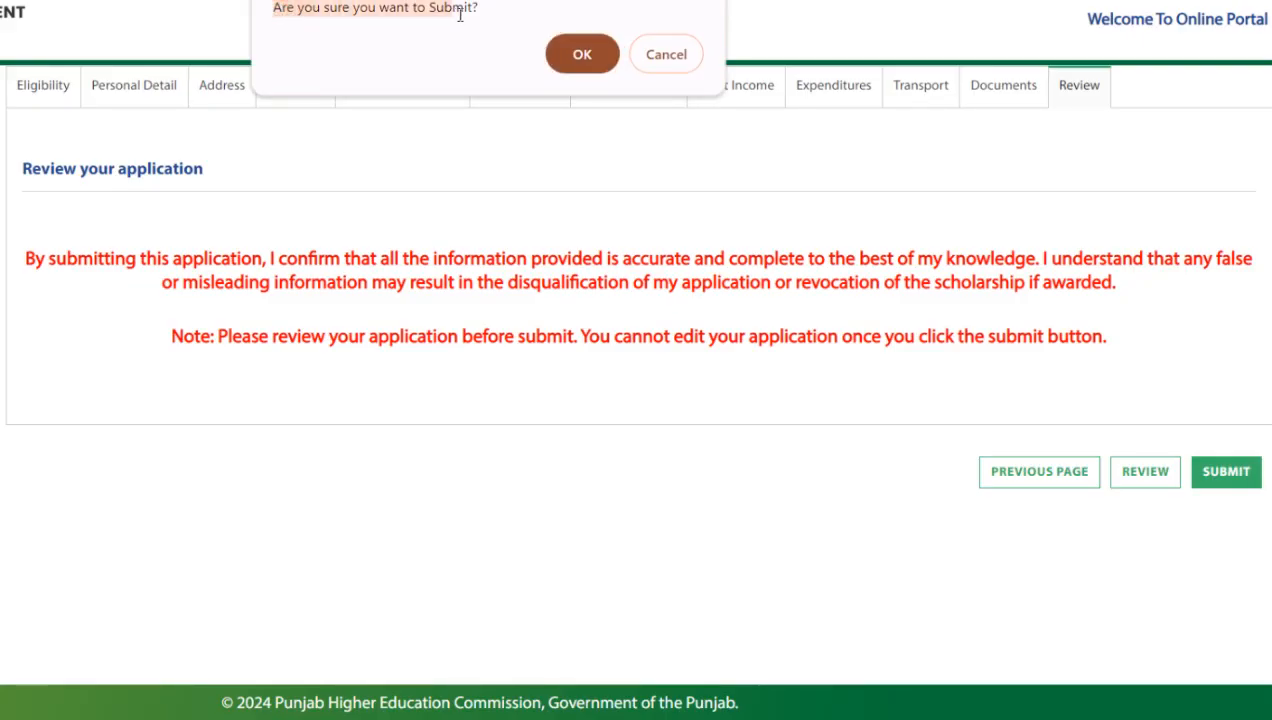
left_click(580, 62)
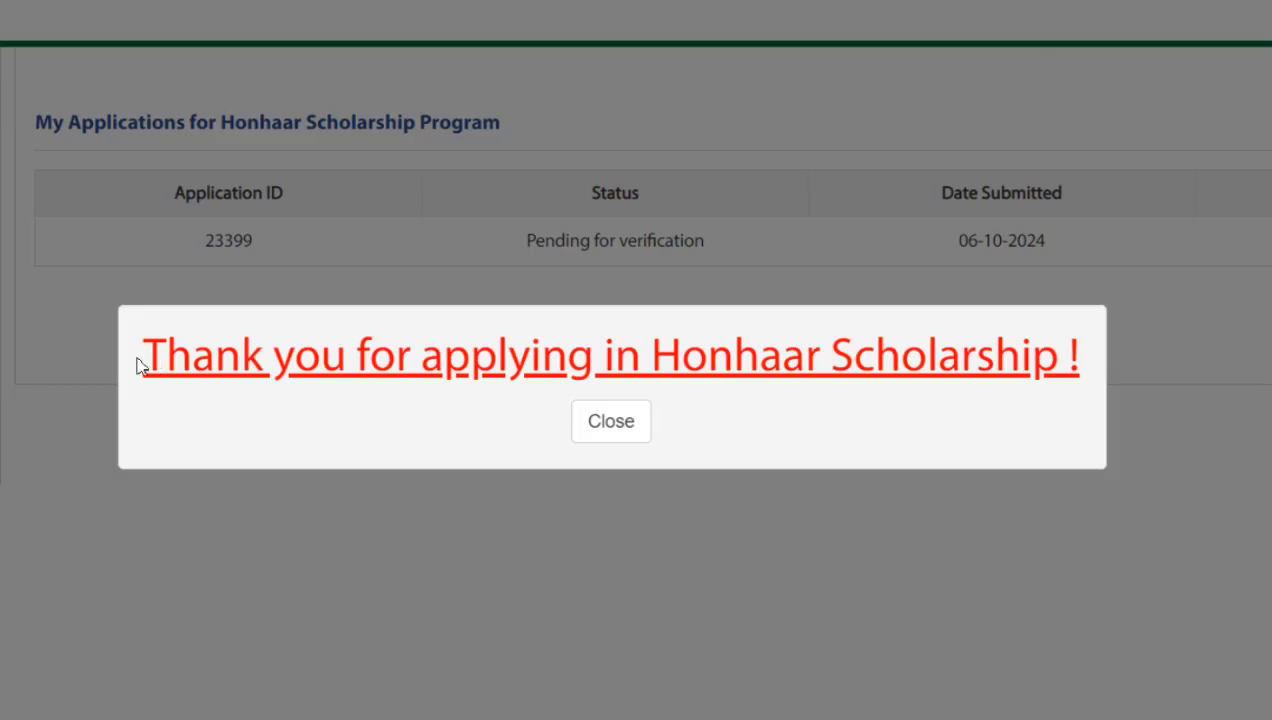
Highlight the thank-you message for the Honhaar Scholarship application and close it
left_click_drag(140, 358, 1082, 369)
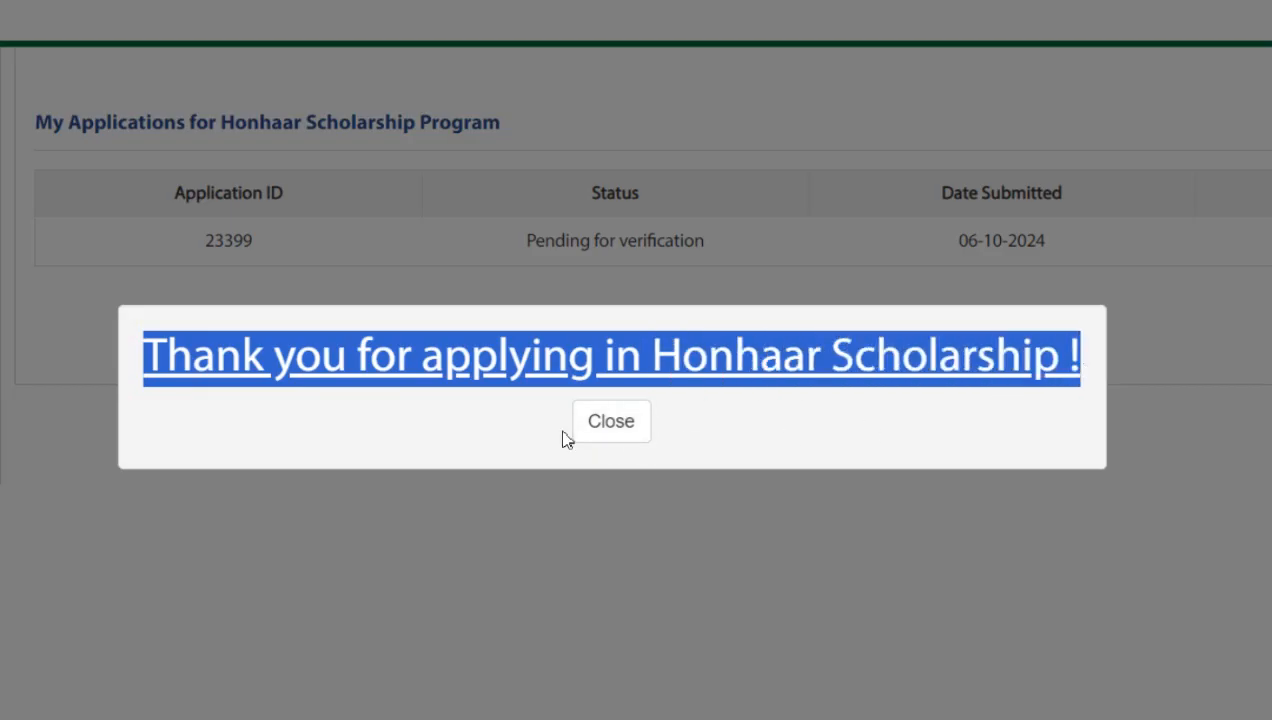
left_click(784, 0)
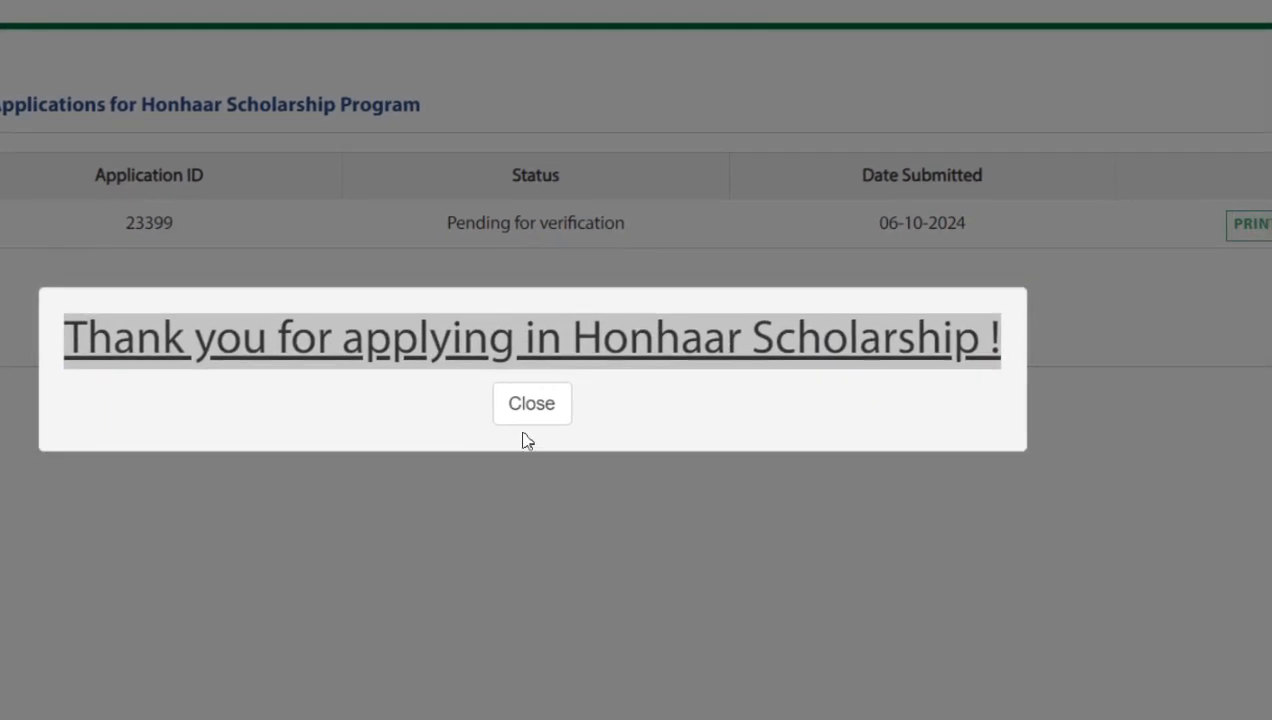
left_click(599, 391)
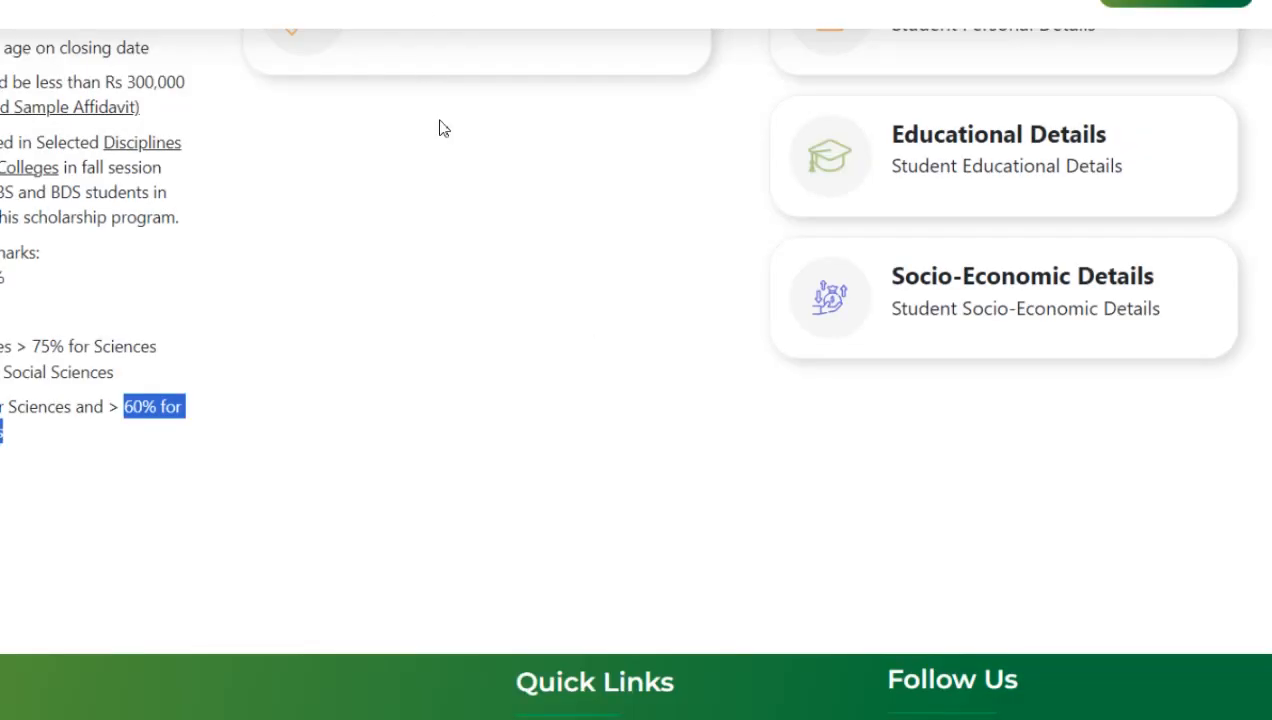
Look over the eligibility criteria on the scholarship home page, and switch to YouTube to browse the Jobs Counter channel's latest videos
left_click(437, 354)
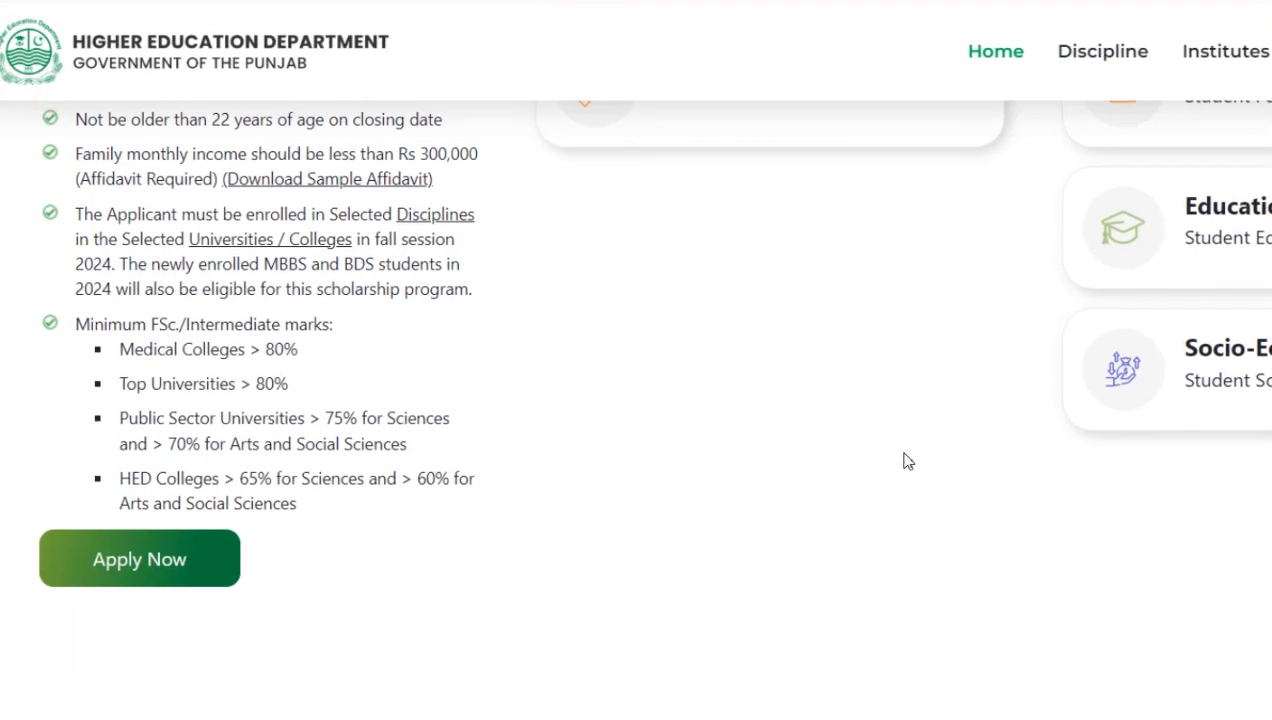
scroll(903, 460, "down", 2)
scroll(905, 461, "up", 6)
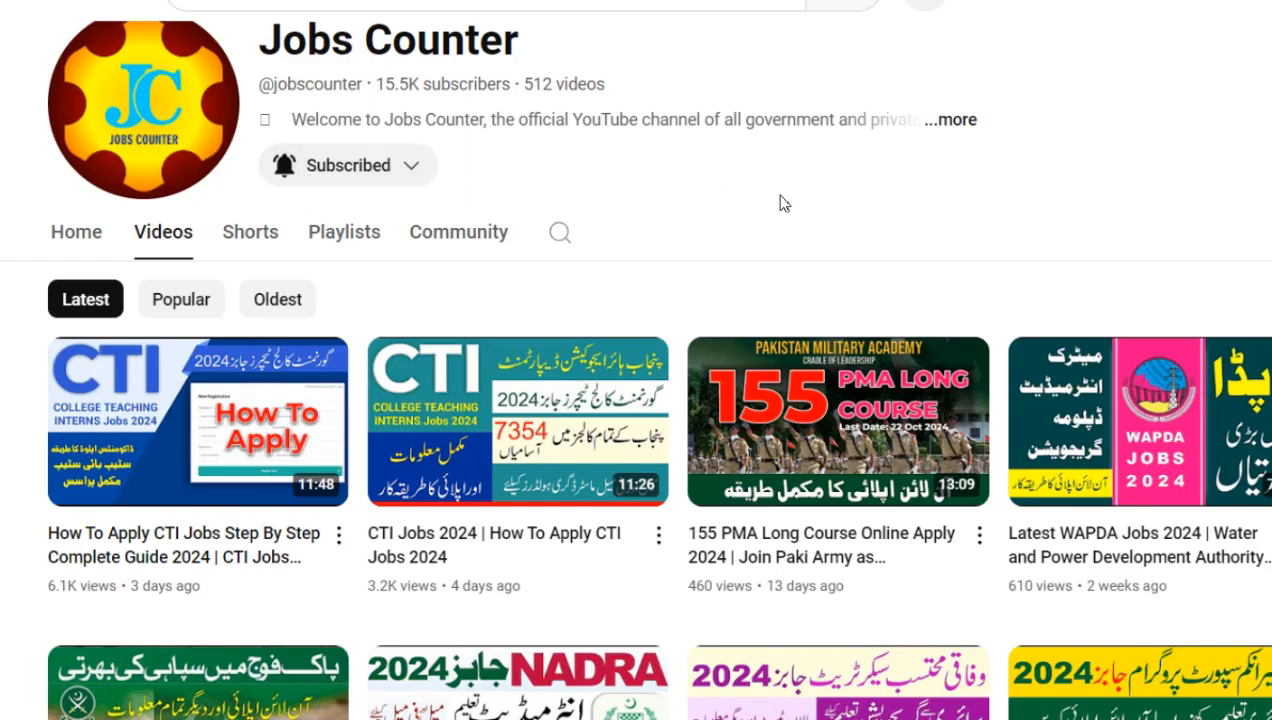
scroll(832, 201, "down", 1)
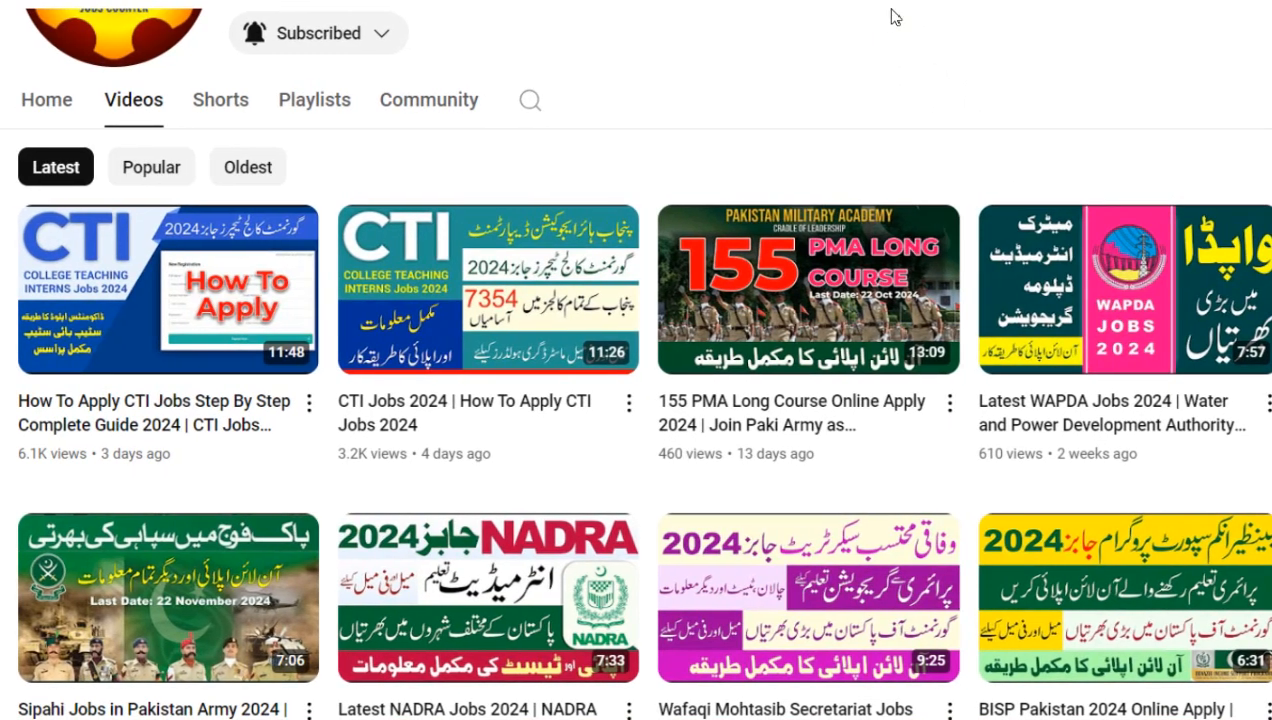
Look through the older uploads in the Jobs Counter channel's video list and return to the channel header
scroll(915, 200, "down", 5)
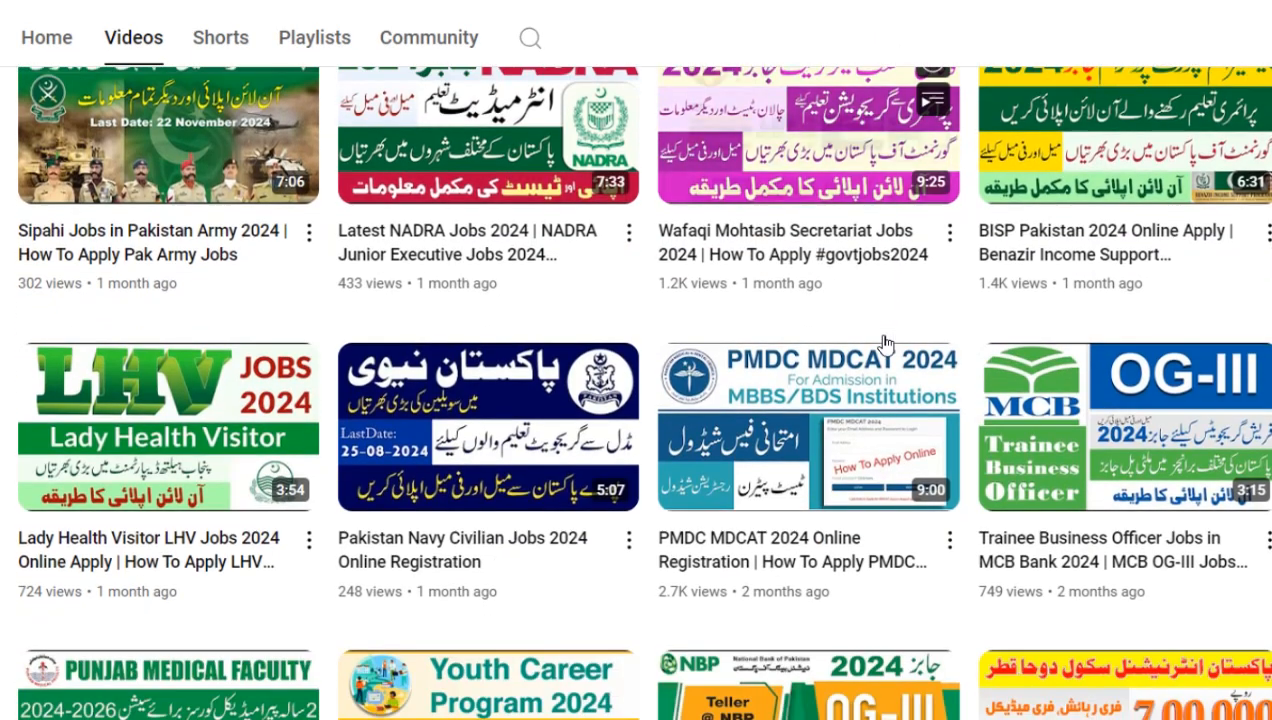
scroll(885, 344, "down", 2)
scroll(885, 344, "down", 2)
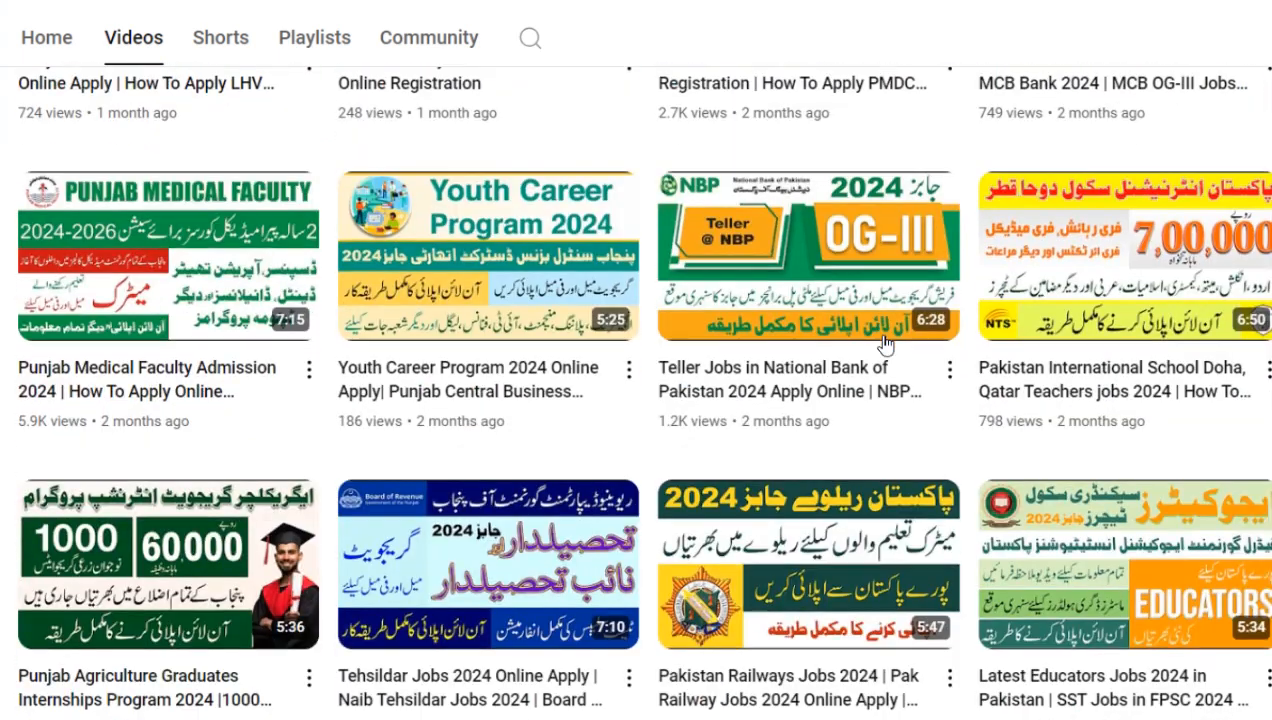
scroll(885, 344, "down", 5)
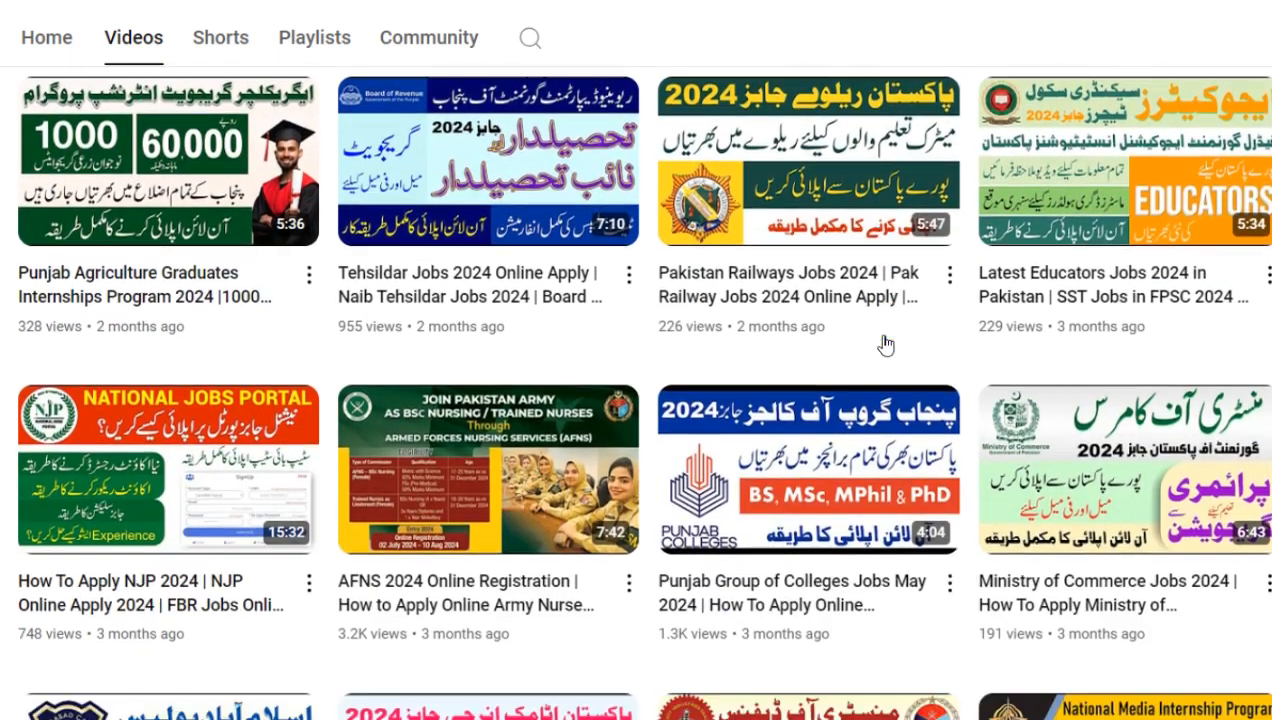
scroll(885, 344, "down", 1)
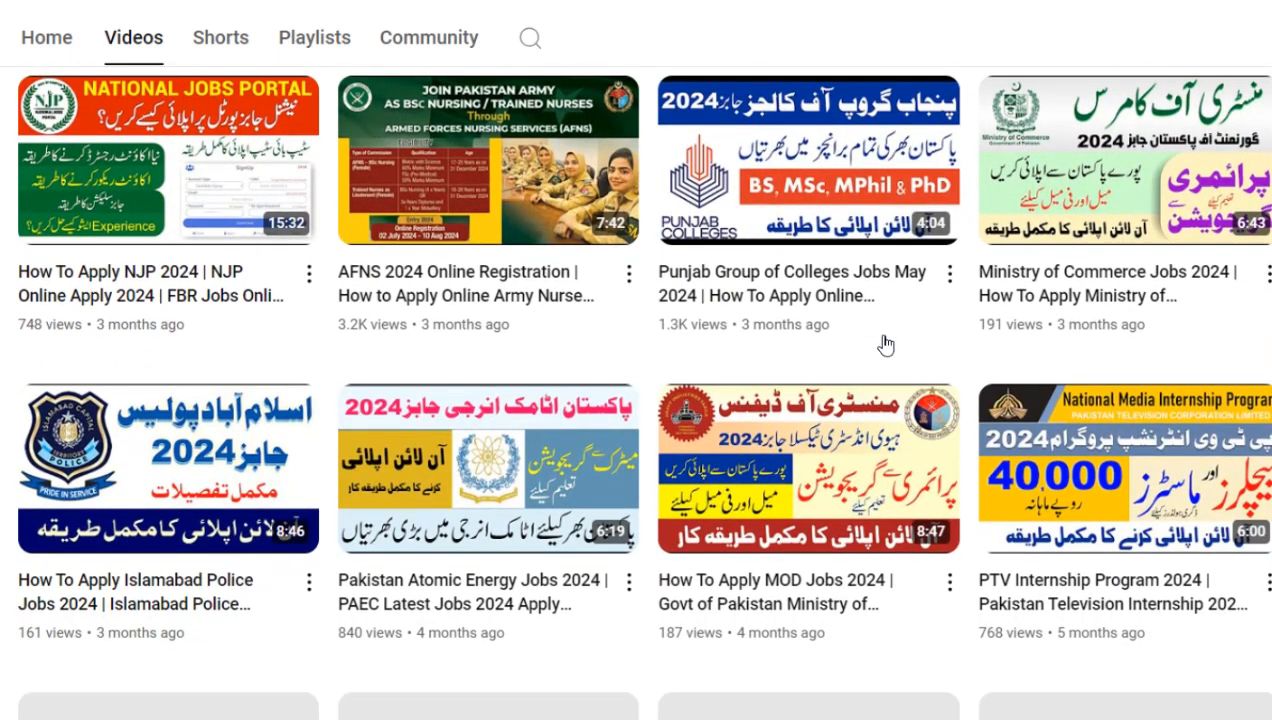
scroll(885, 344, "down", 2)
scroll(787, 400, "up", 12)
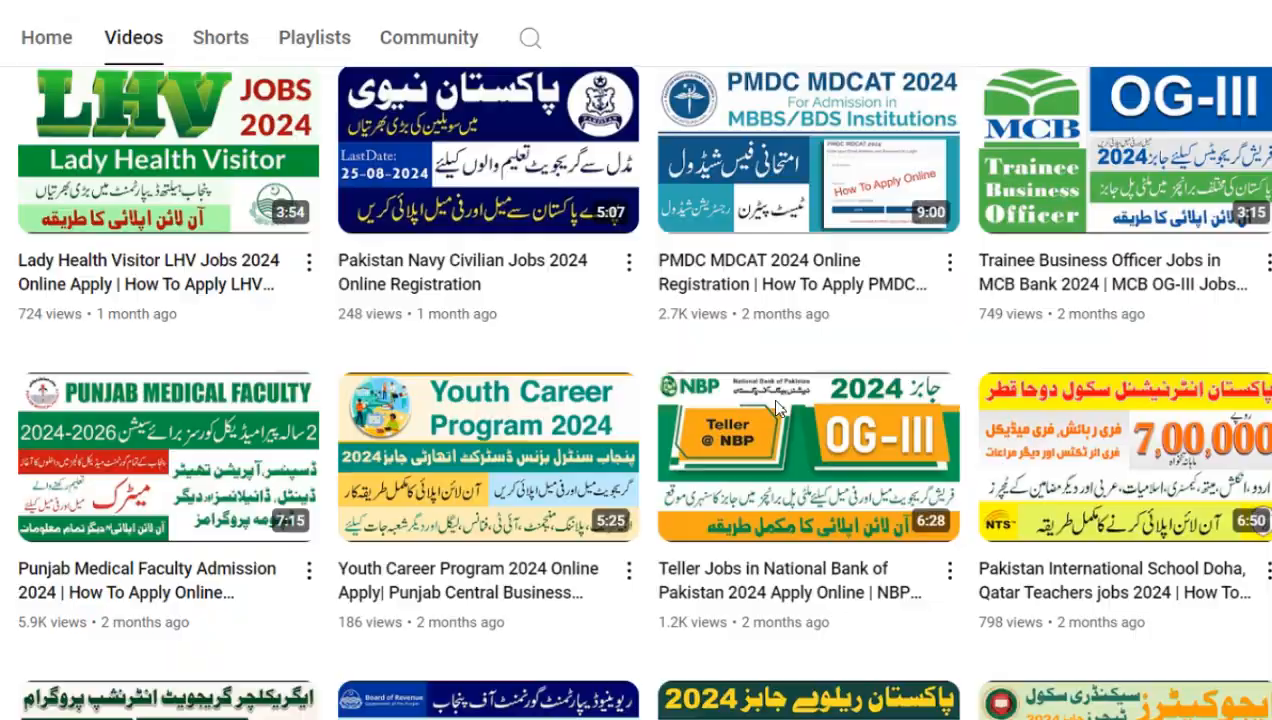
scroll(778, 408, "up", 8)
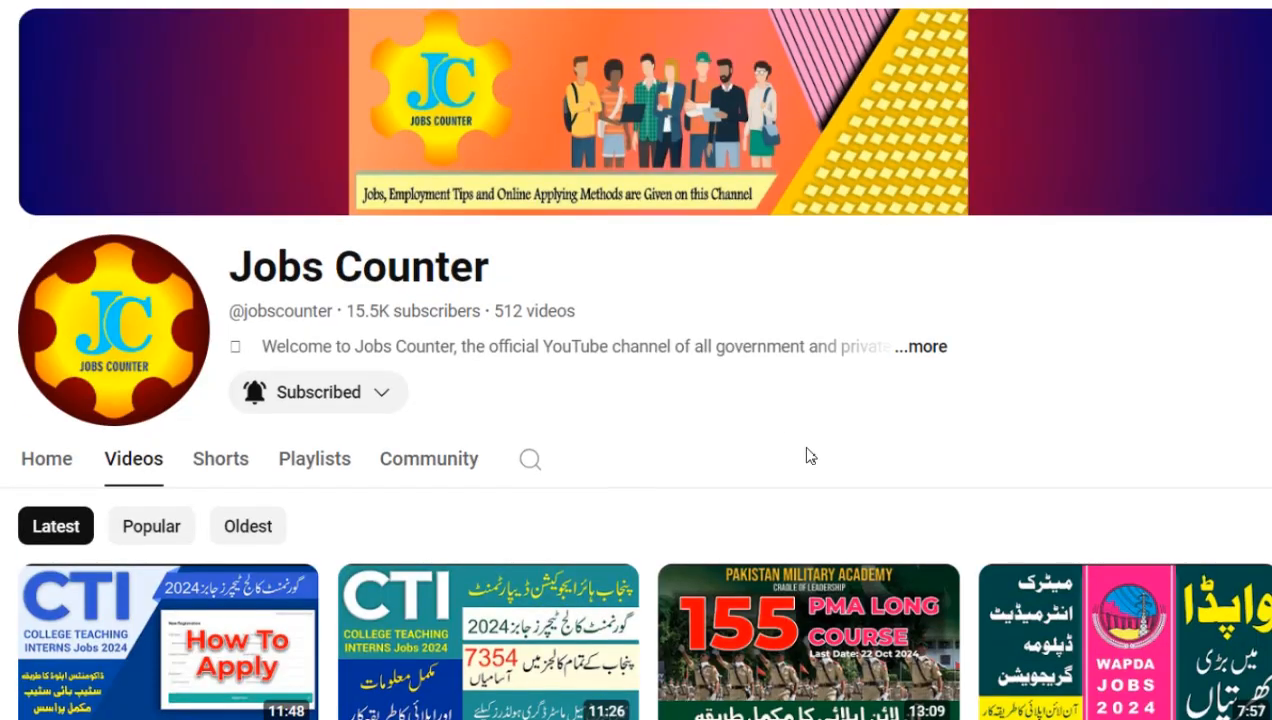